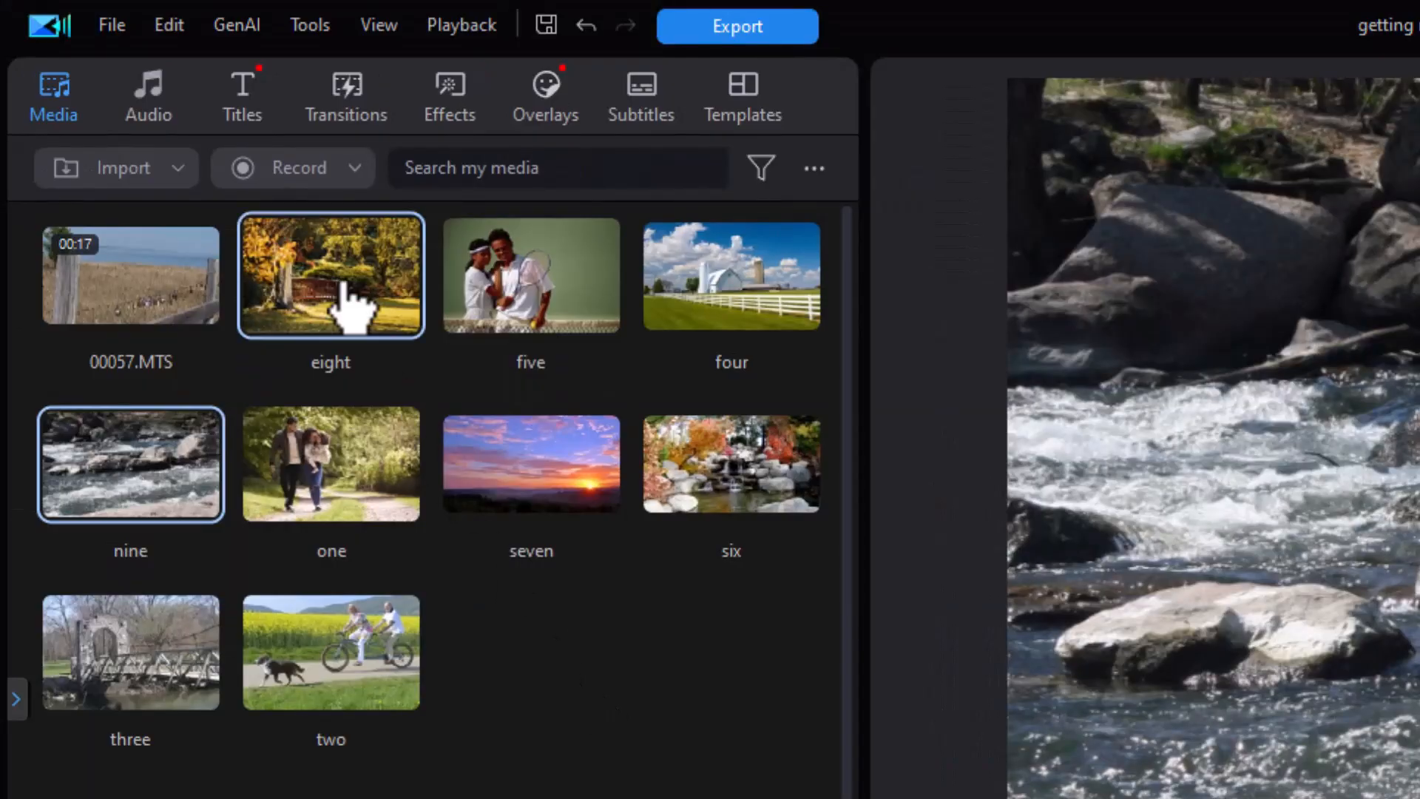
Step: Place the nine photos, without the 00057.MTS clip, on the first video track and set the project aspect ratio to 16:9
left_click(348, 306)
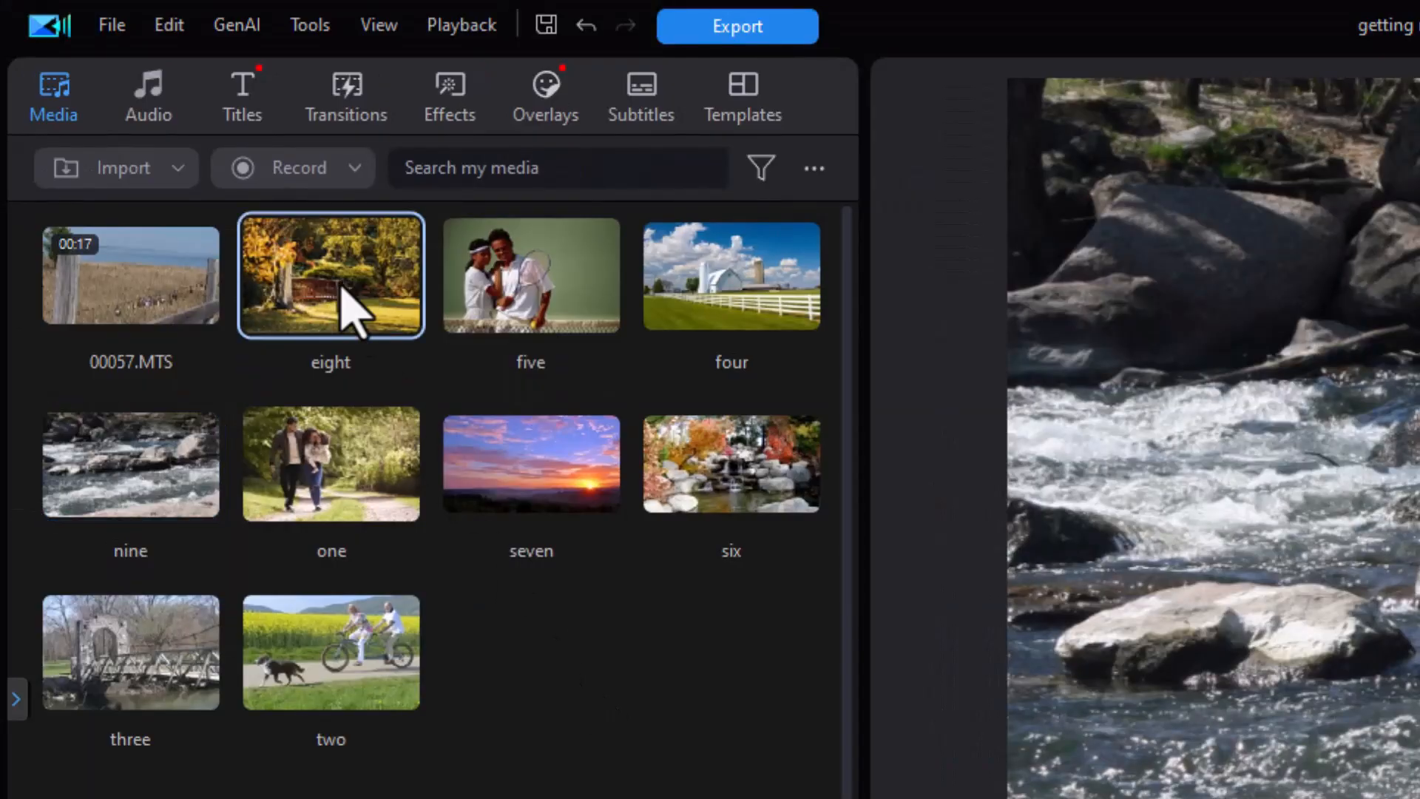
left_click(356, 689, "shift")
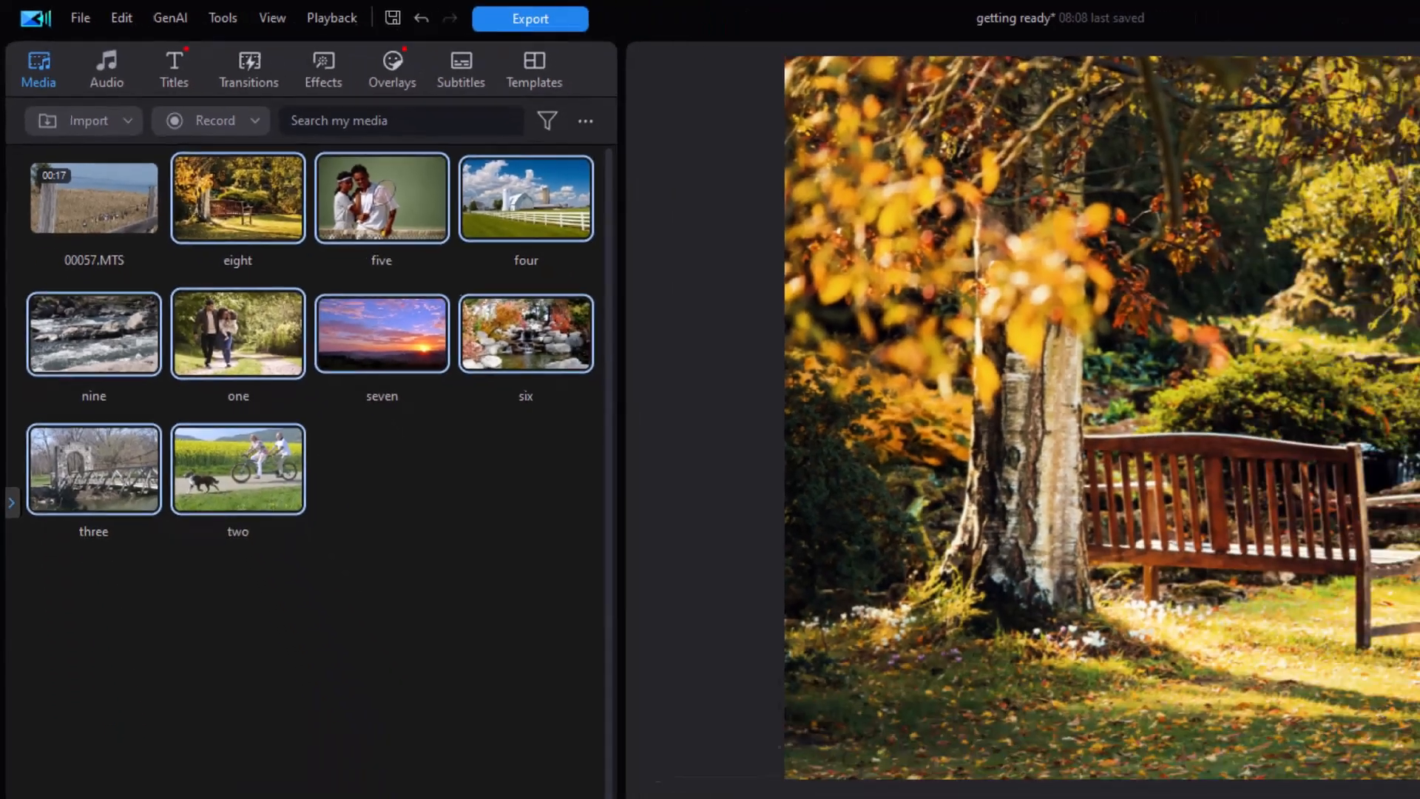
left_click_drag(239, 469, 100, 707)
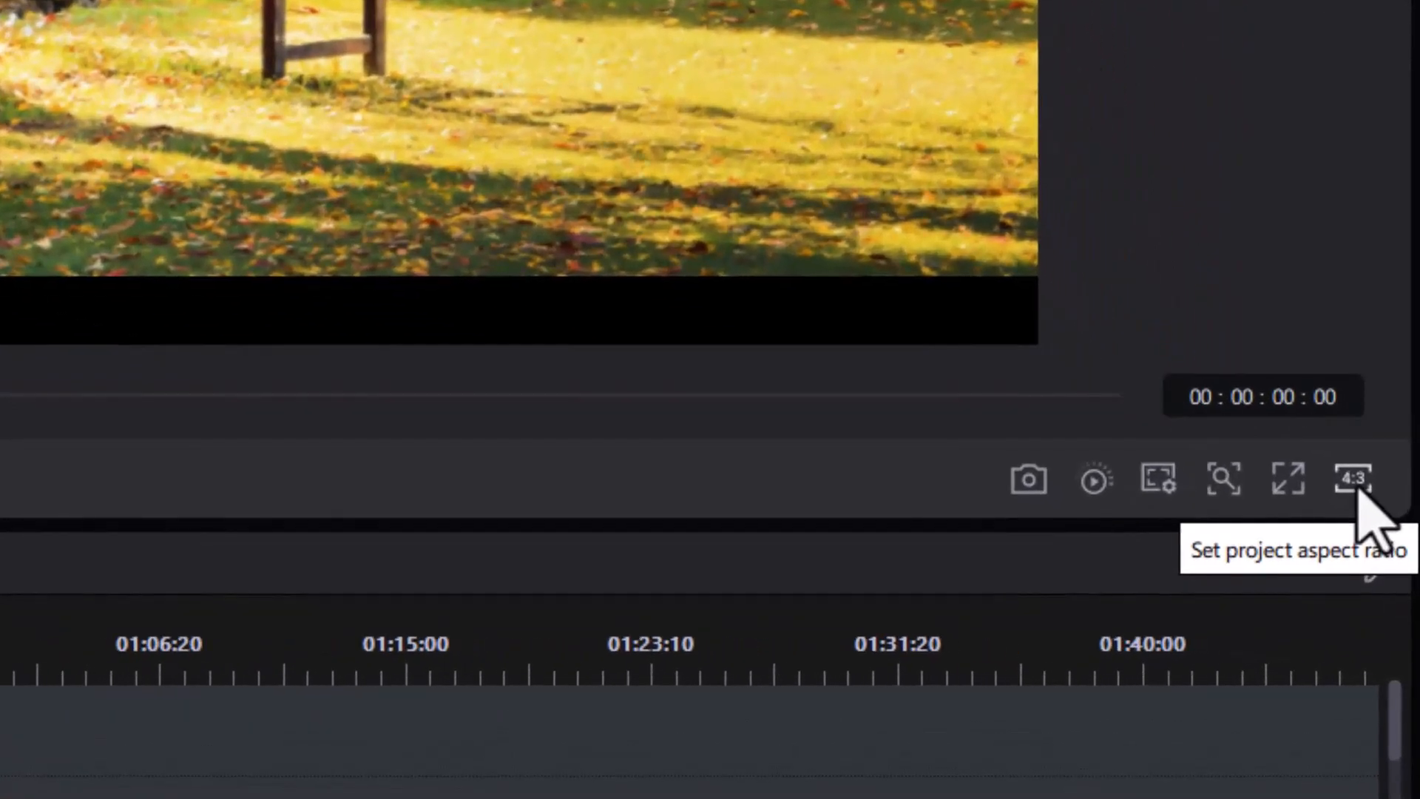
left_click(1352, 478)
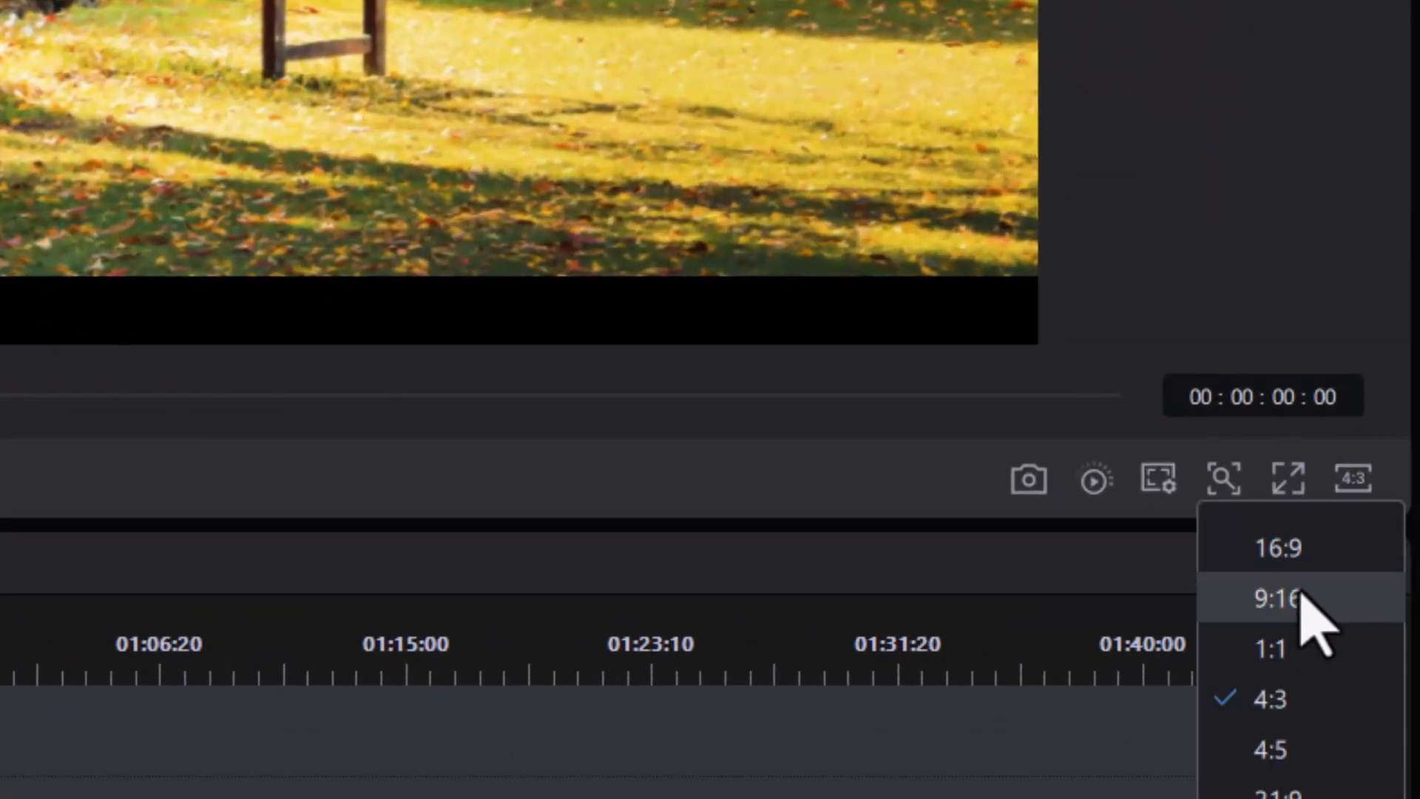
left_click(1302, 561)
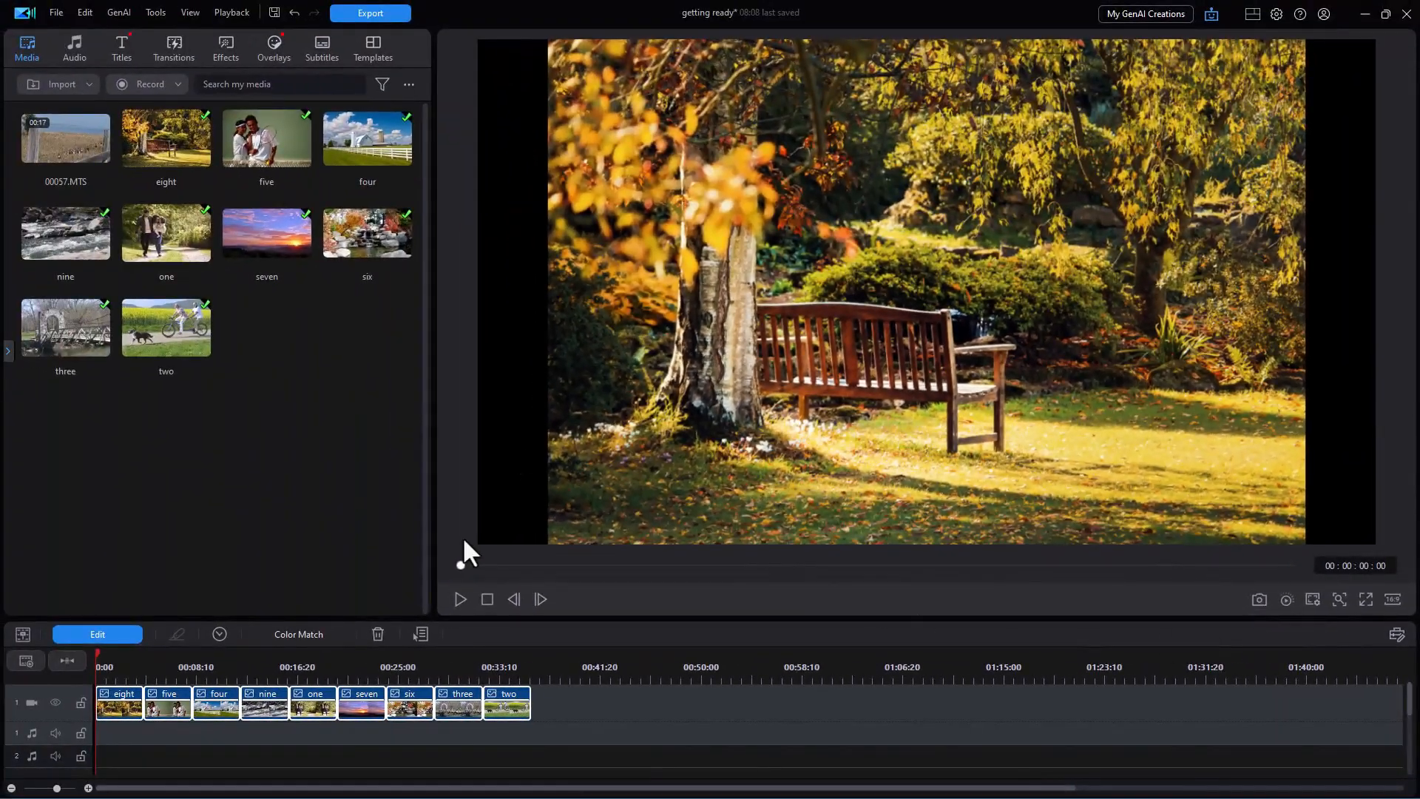
Step: Crop the photo eight on the timeline to a 16:9 aspect ratio, fitting the crop frame within the picture's edges
left_click(117, 669)
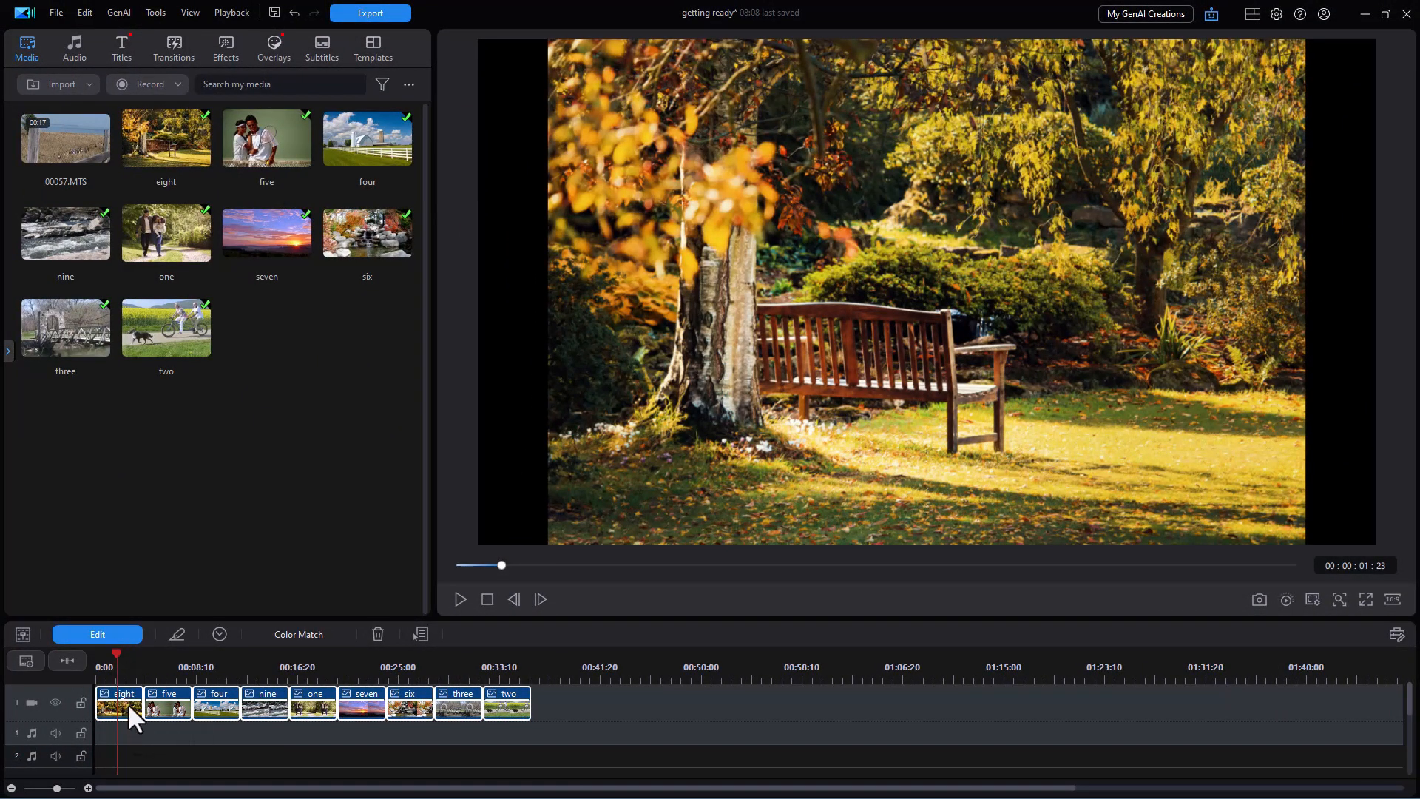
left_click(126, 703)
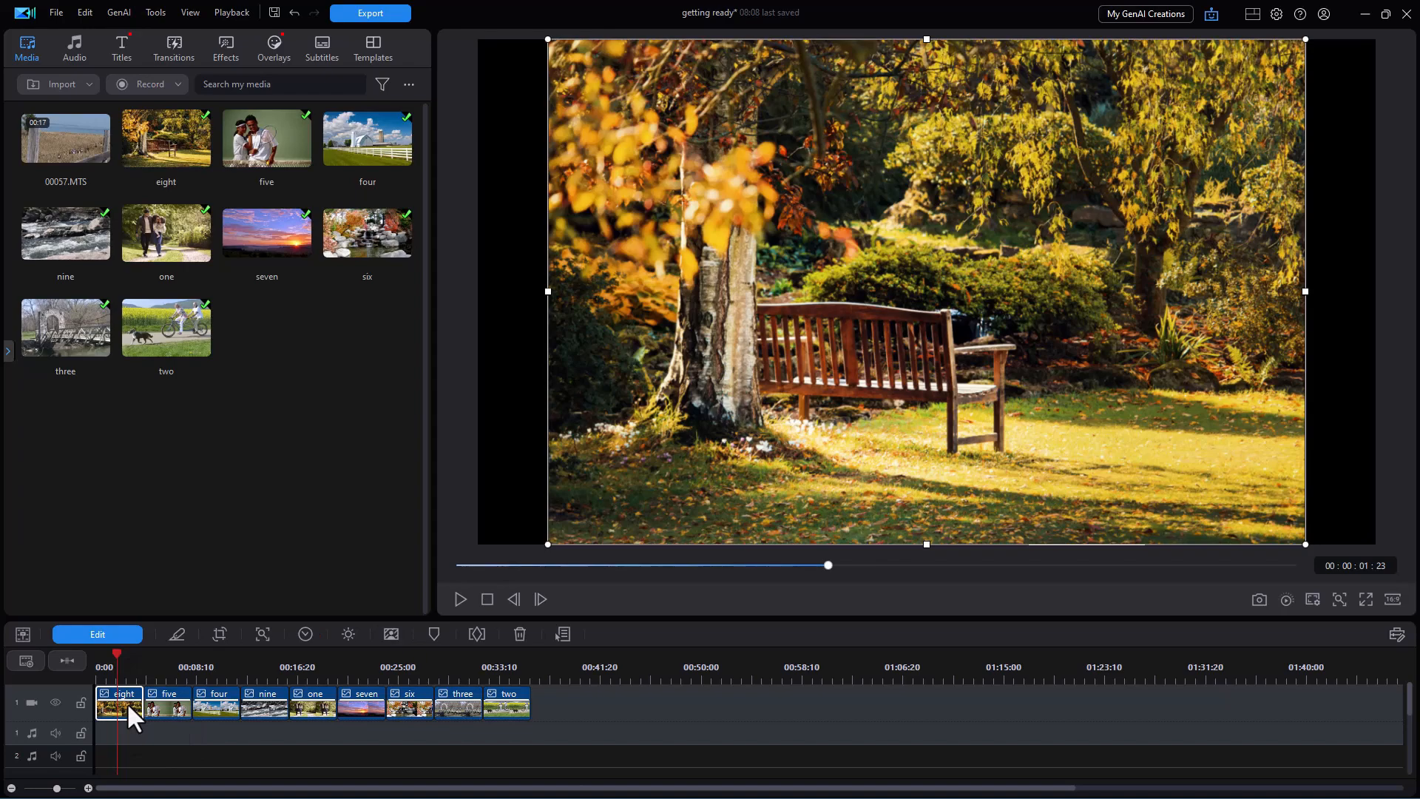
left_click(112, 635)
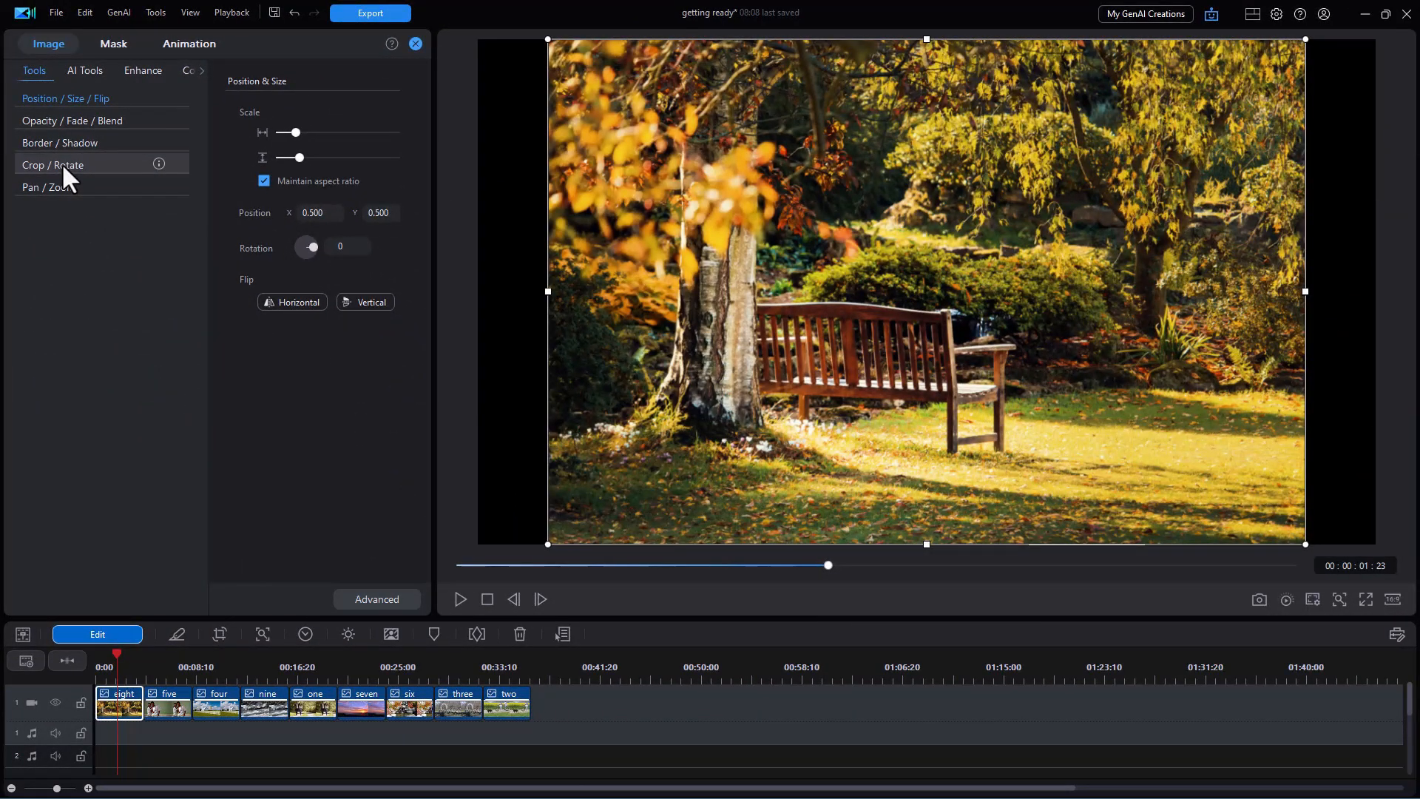
left_click(62, 165)
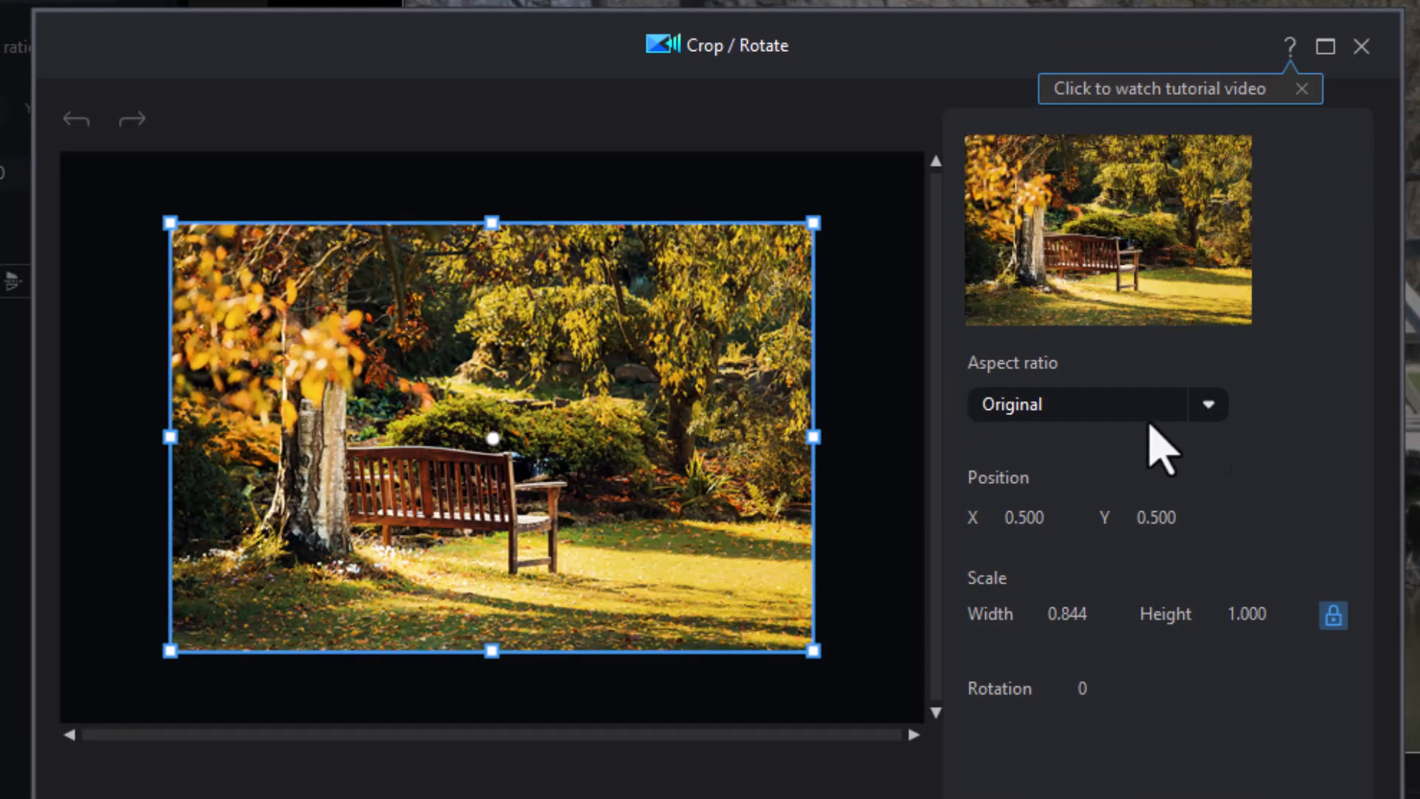
left_click(1208, 410)
left_click(1099, 466)
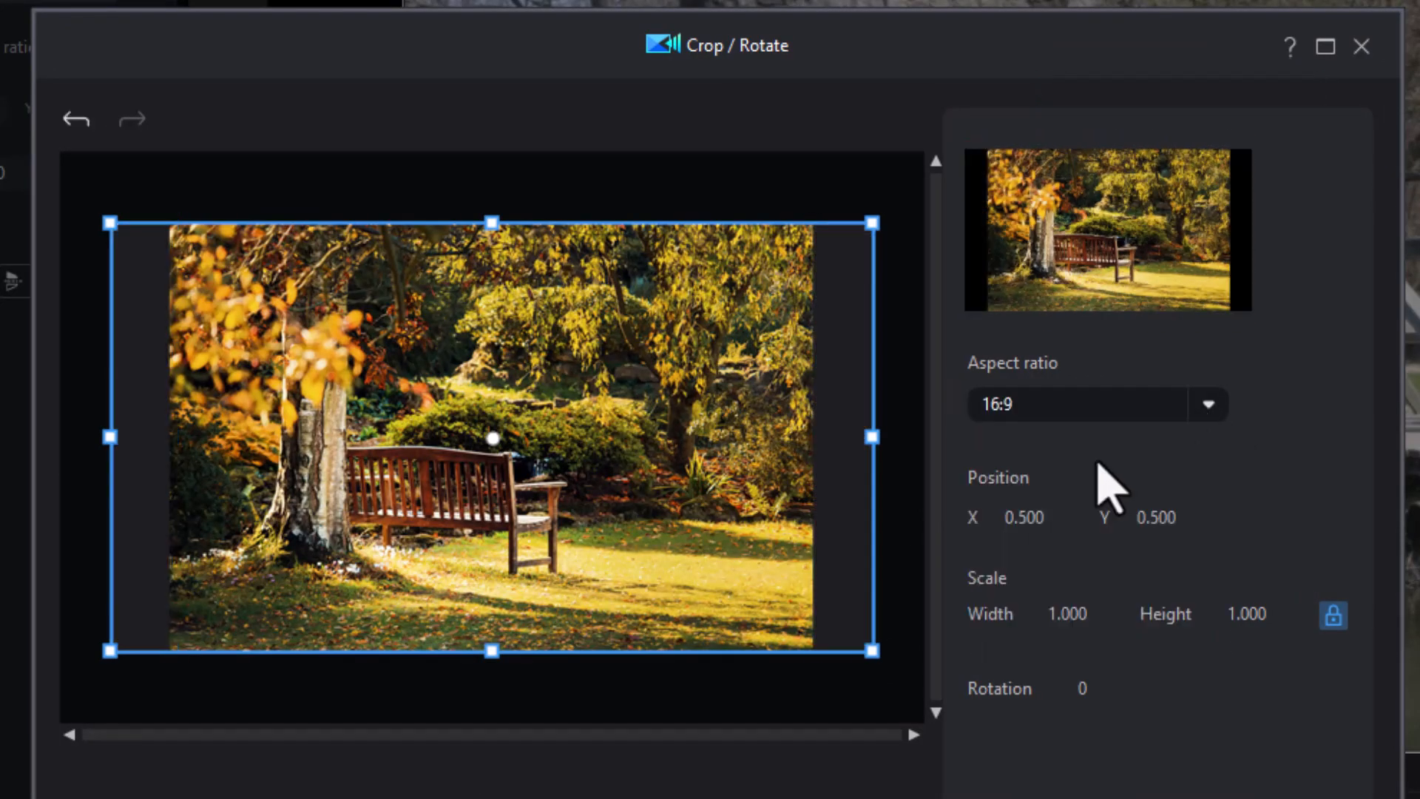
left_click_drag(107, 226, 175, 258)
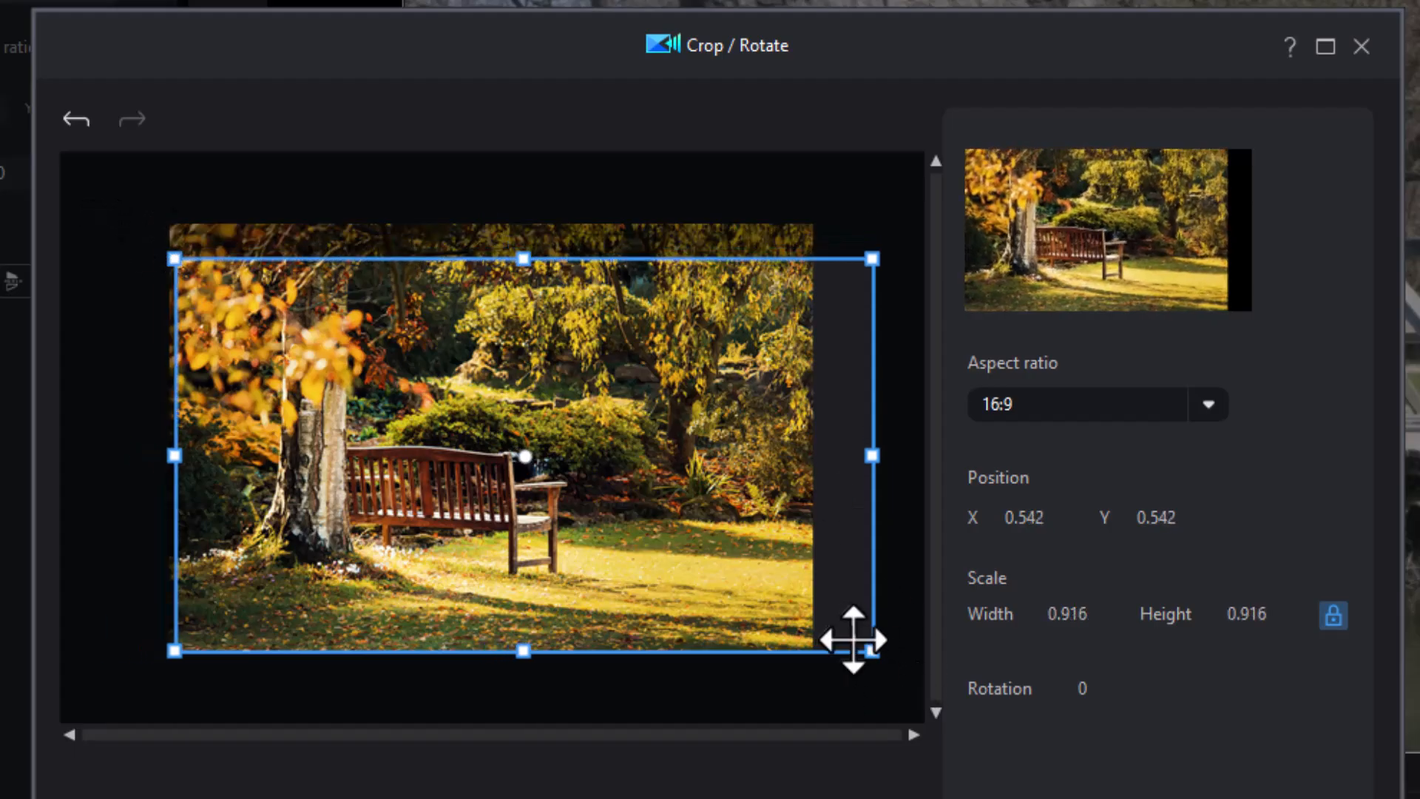
left_click_drag(863, 656, 804, 628)
left_click_drag(521, 370, 523, 383)
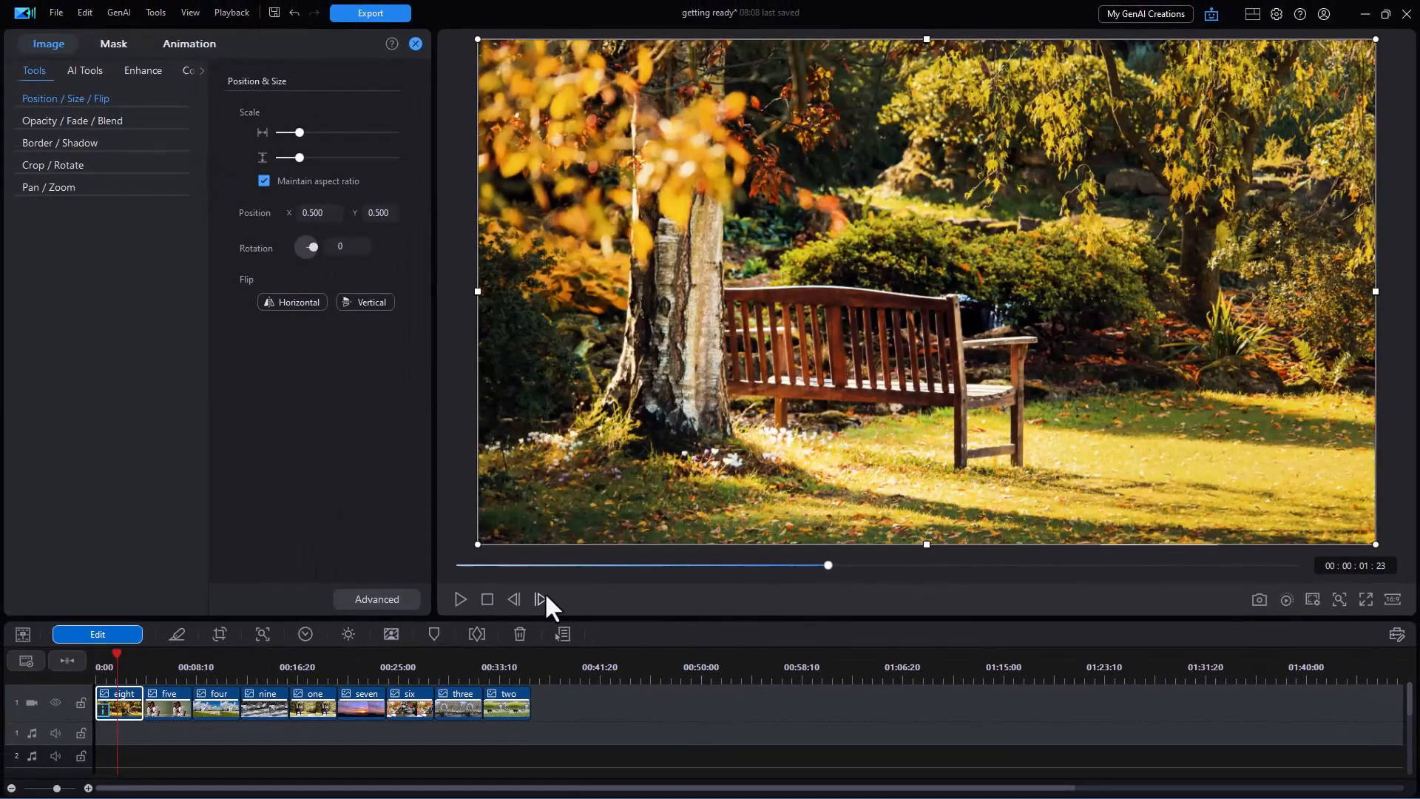
Step: Copy the keyframe attributes of the cropped photo eight and paste them onto photo five
left_click(169, 669)
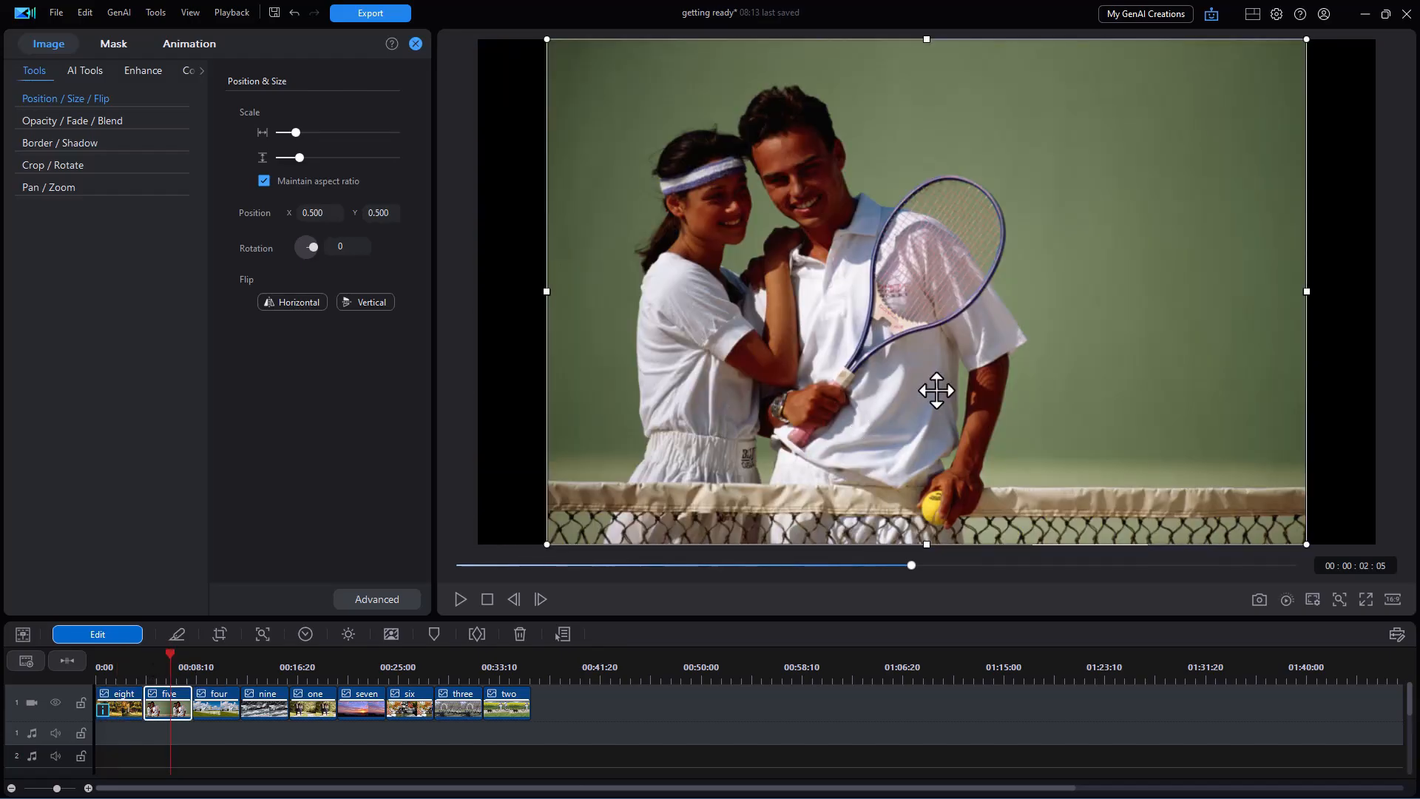
left_click(118, 706)
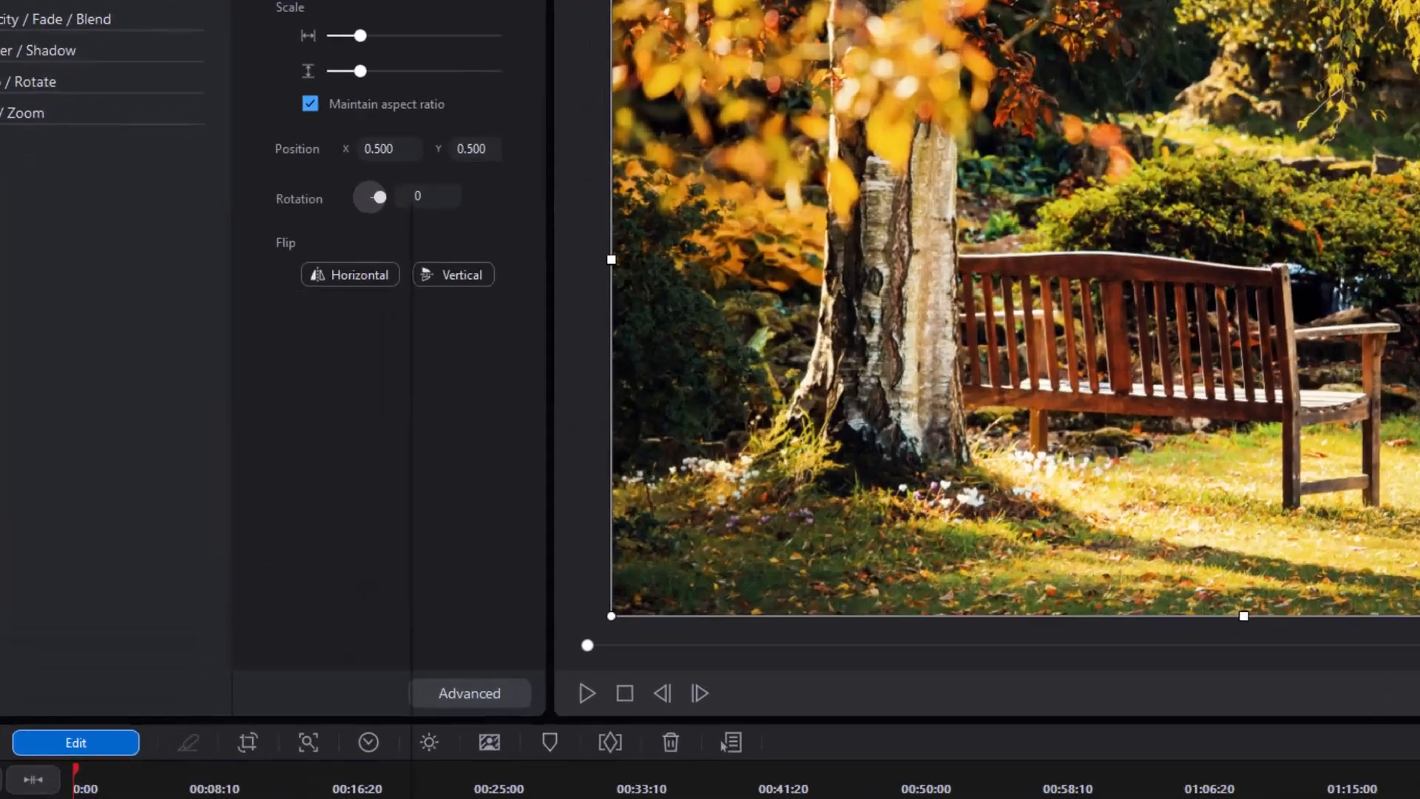
right_click(108, 797)
left_click(201, 282)
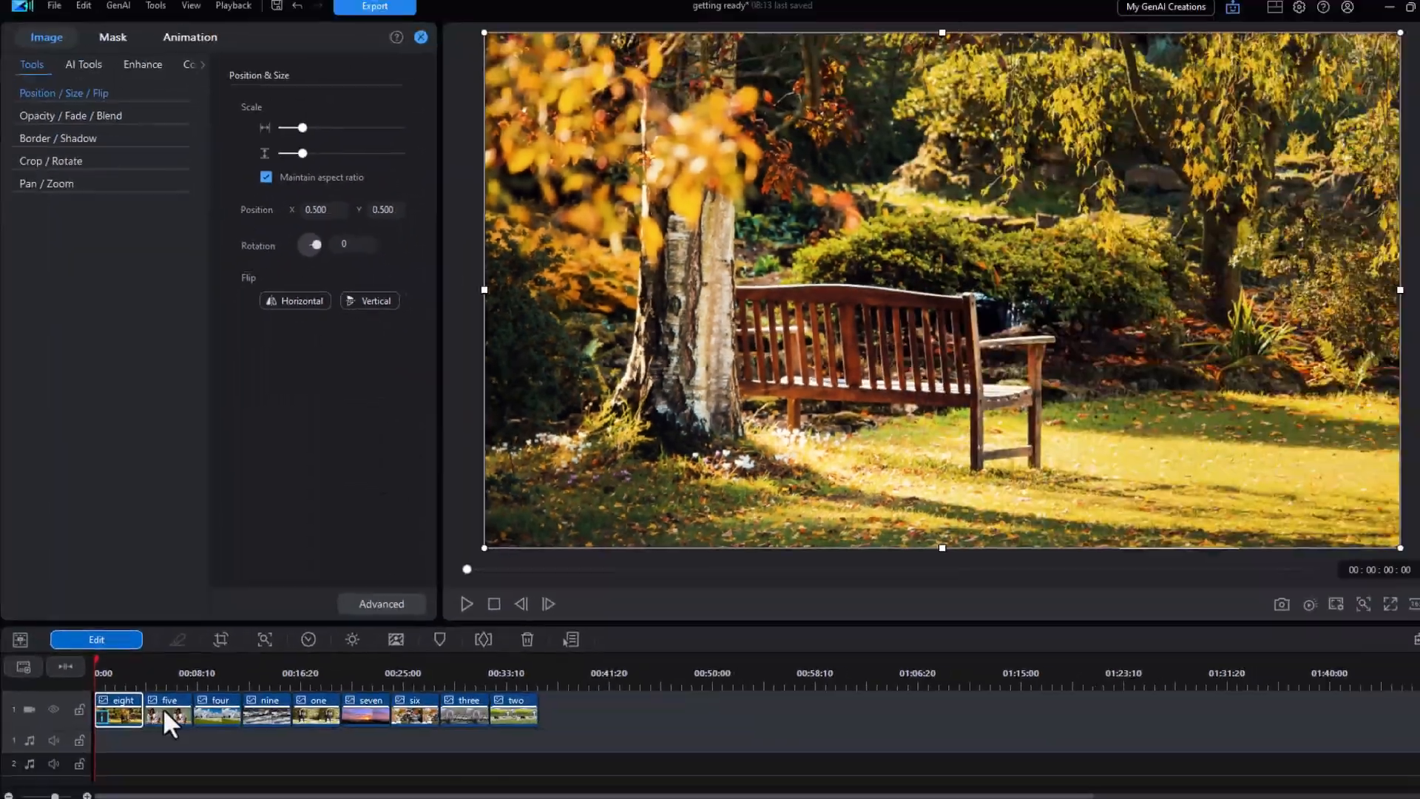
left_click(166, 703)
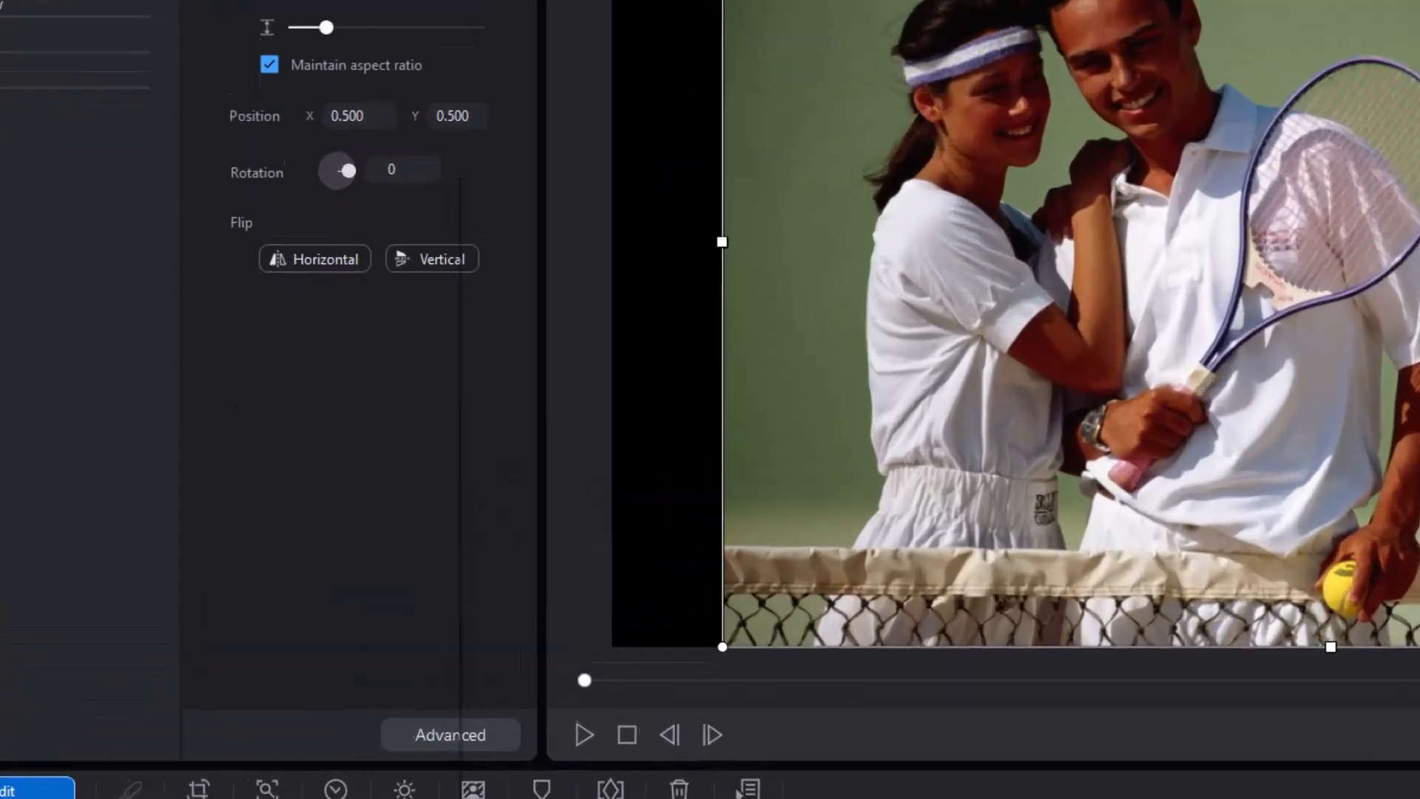
right_click(116, 797)
left_click(216, 335)
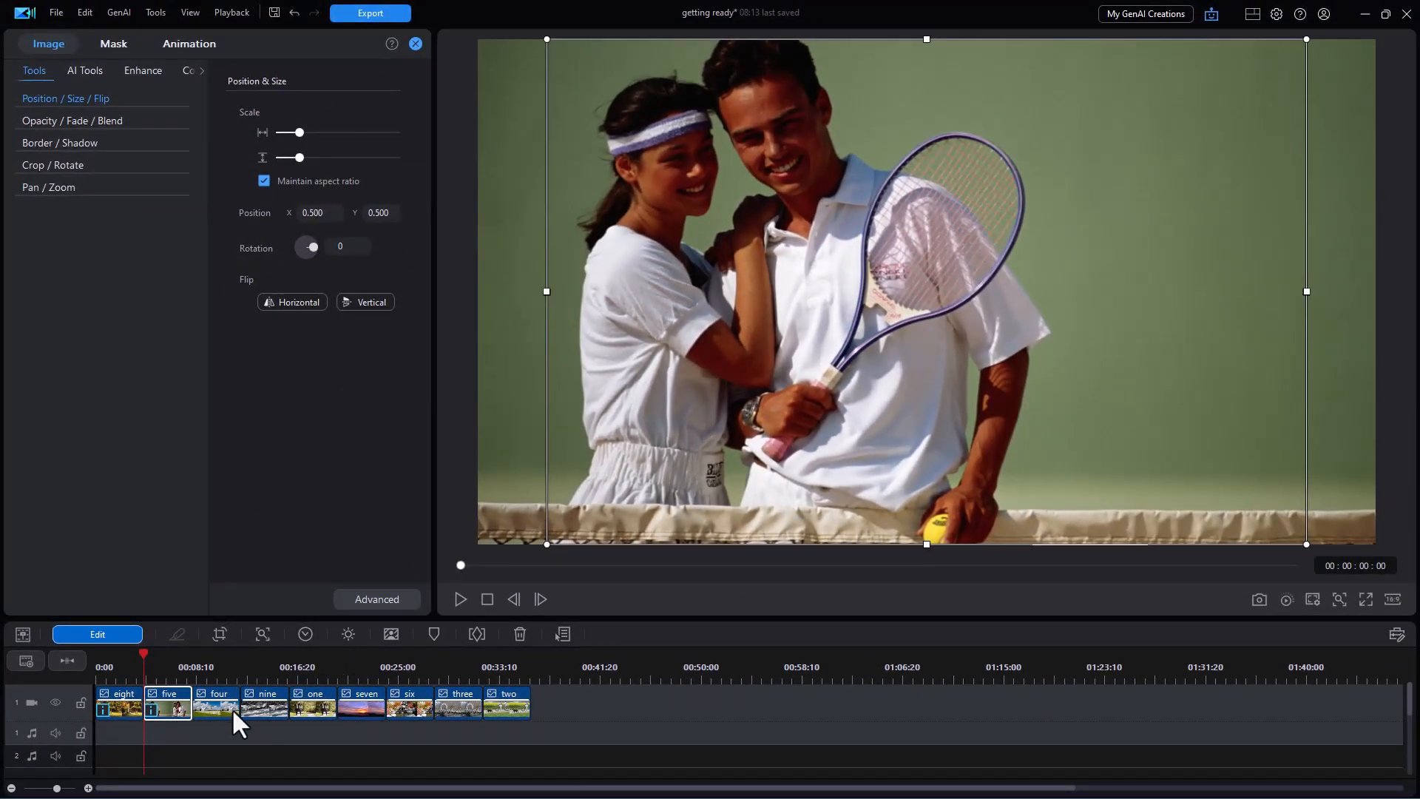
Step: Paste the copied keyframe attributes onto photos four, nine and one on the timeline
left_click(220, 703)
left_click(224, 662)
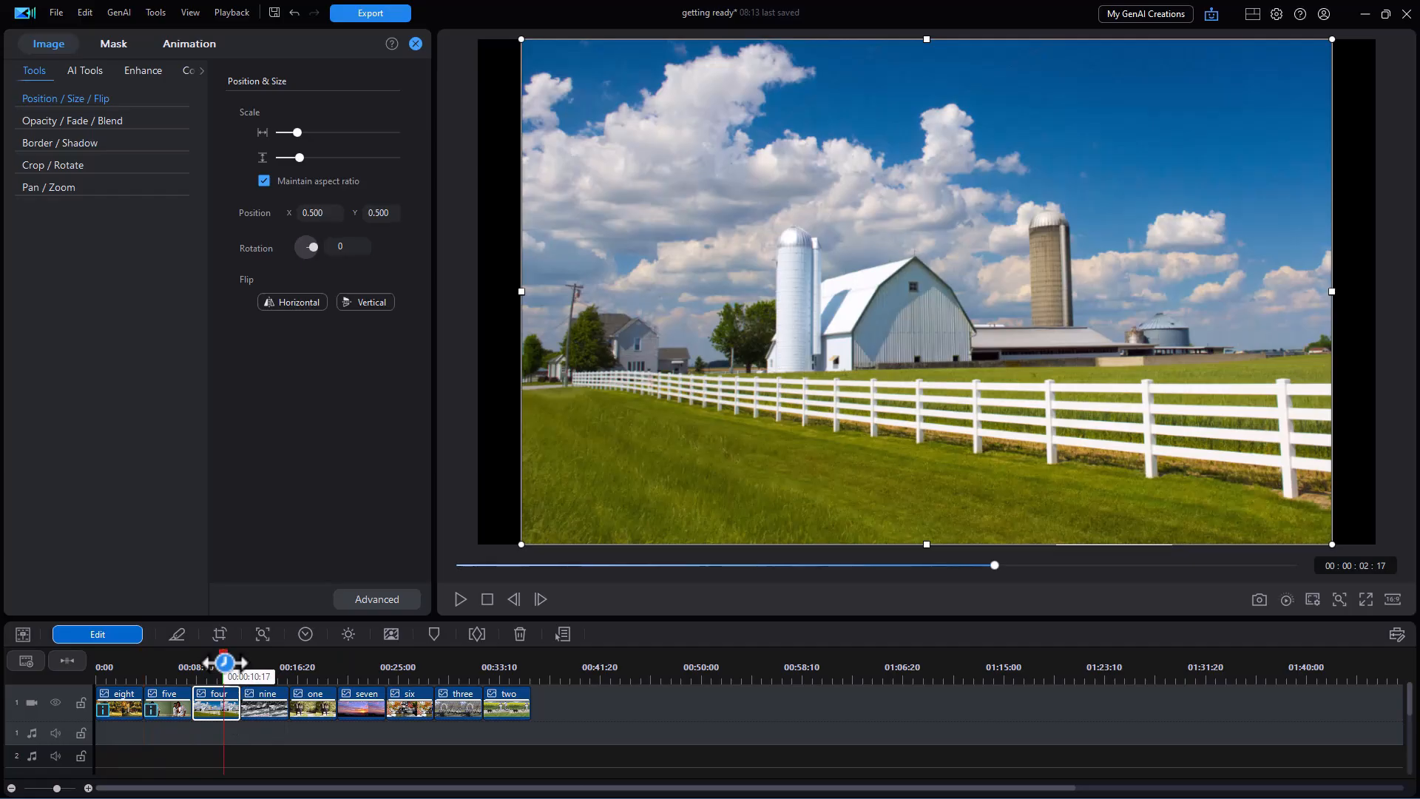
right_click(211, 708)
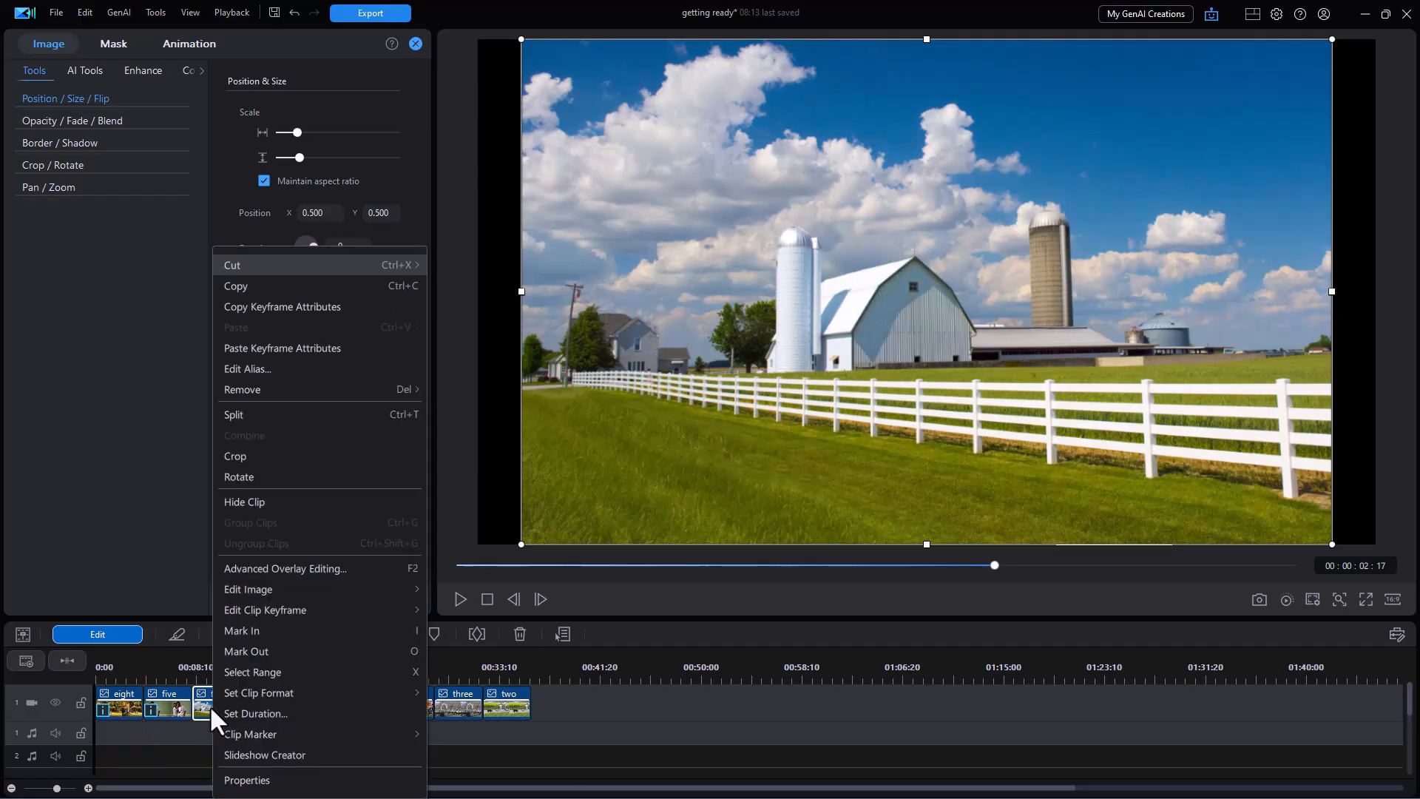
left_click(274, 346)
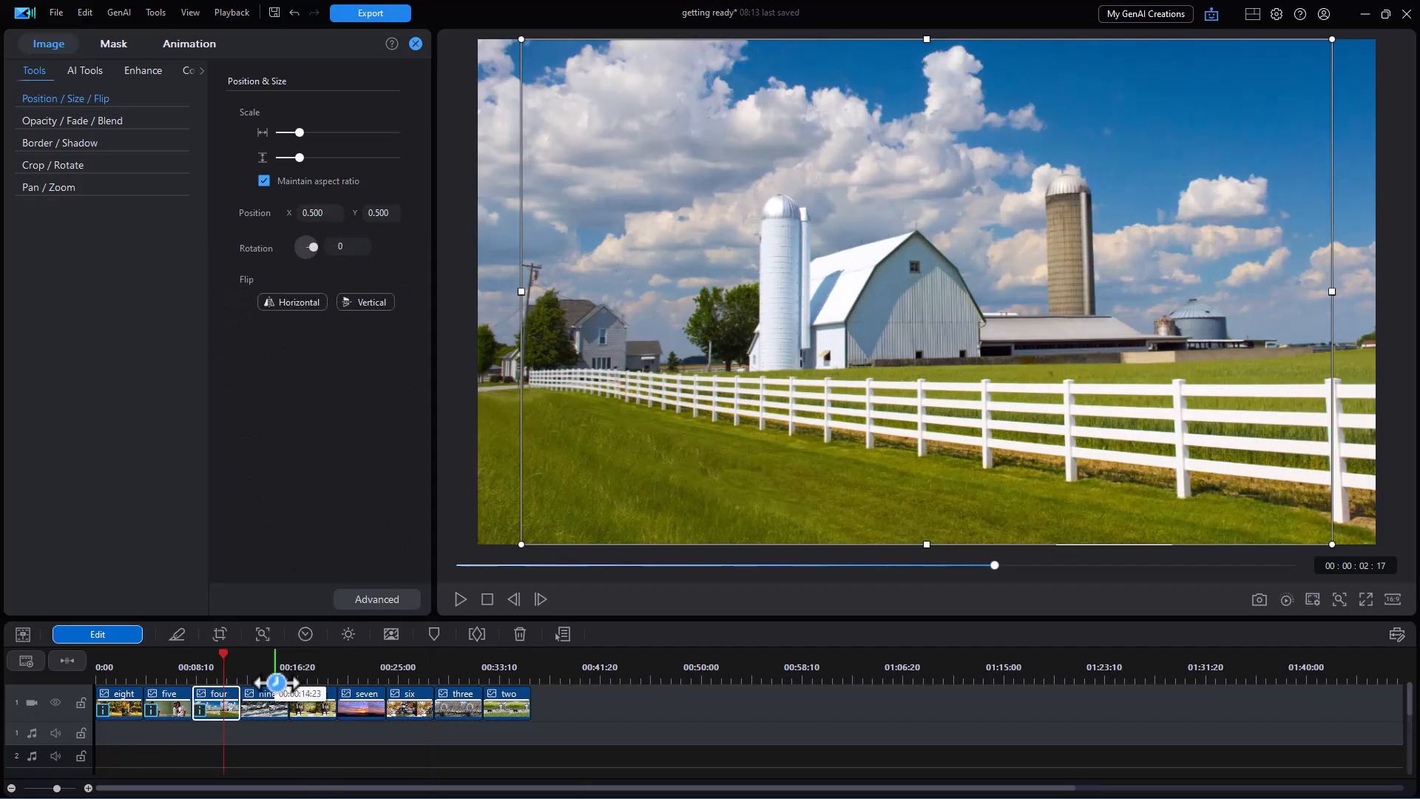
left_click(266, 708)
right_click(264, 708)
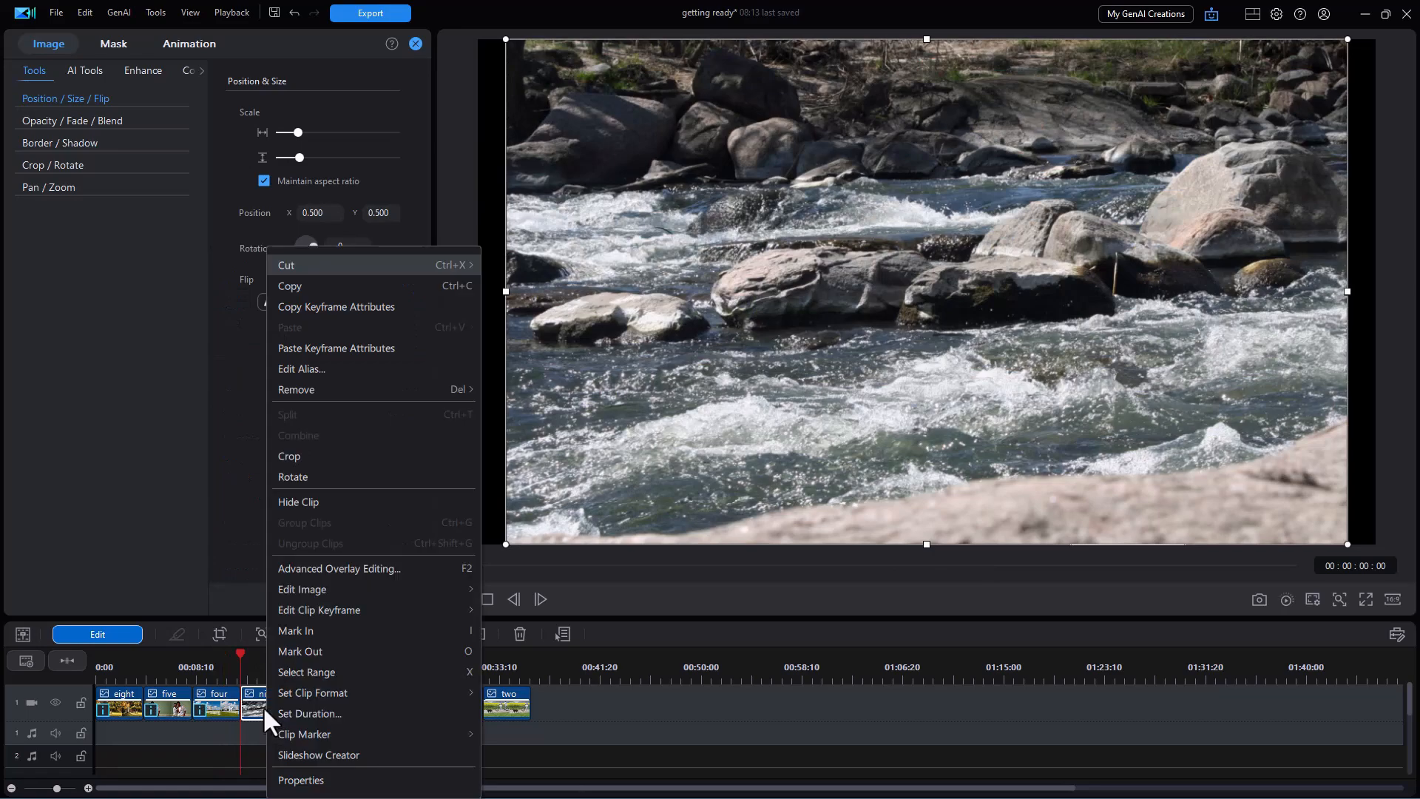
left_click(332, 352)
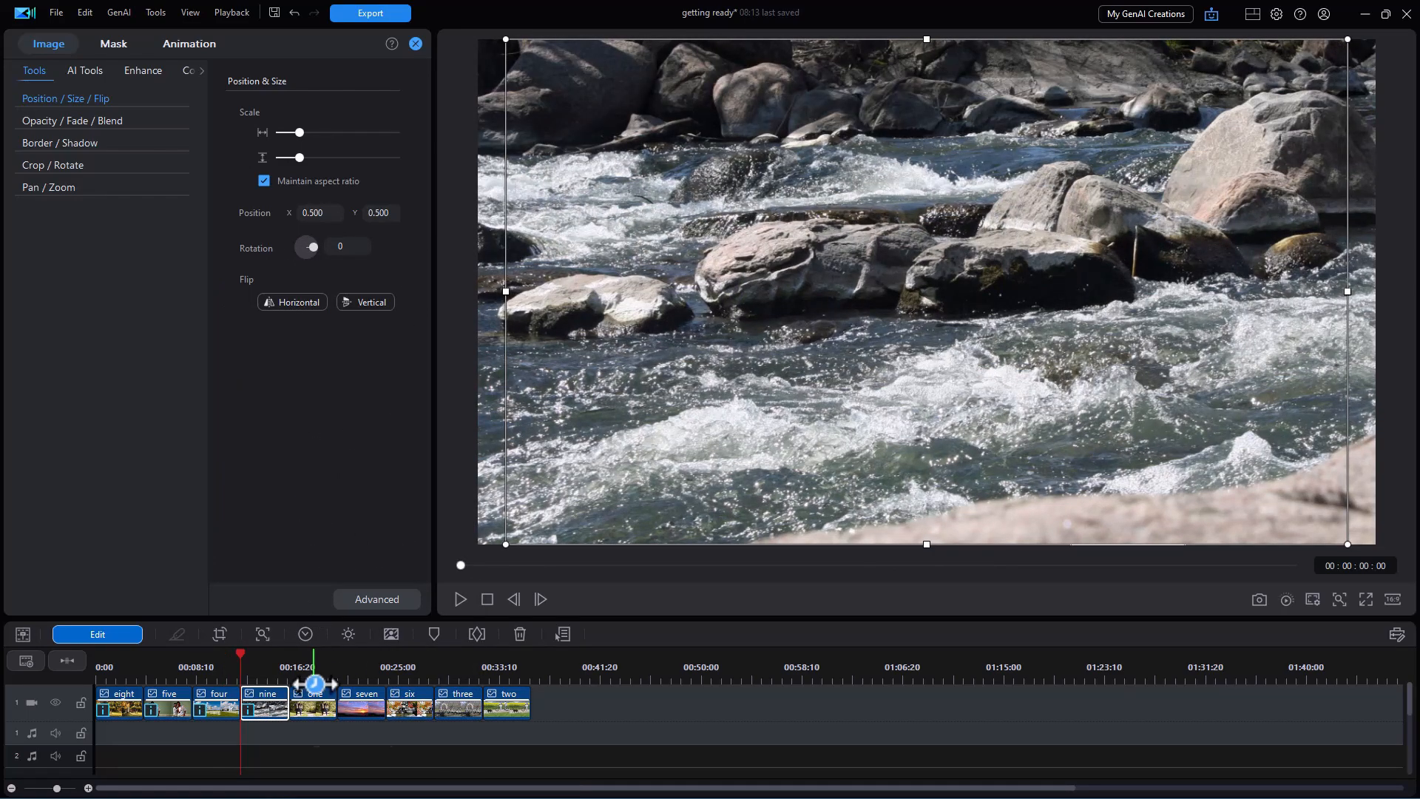
left_click(307, 707)
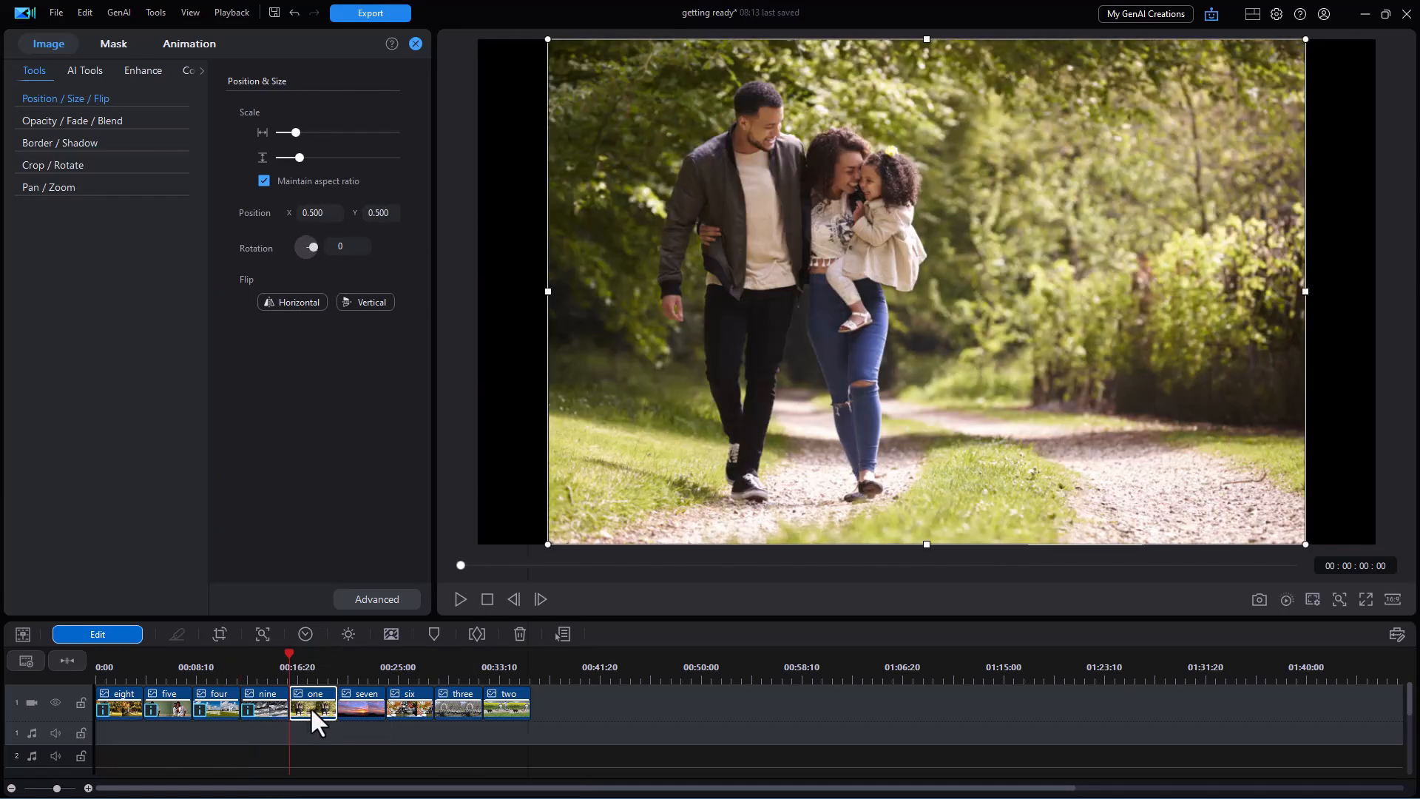
right_click(310, 707)
left_click(352, 345)
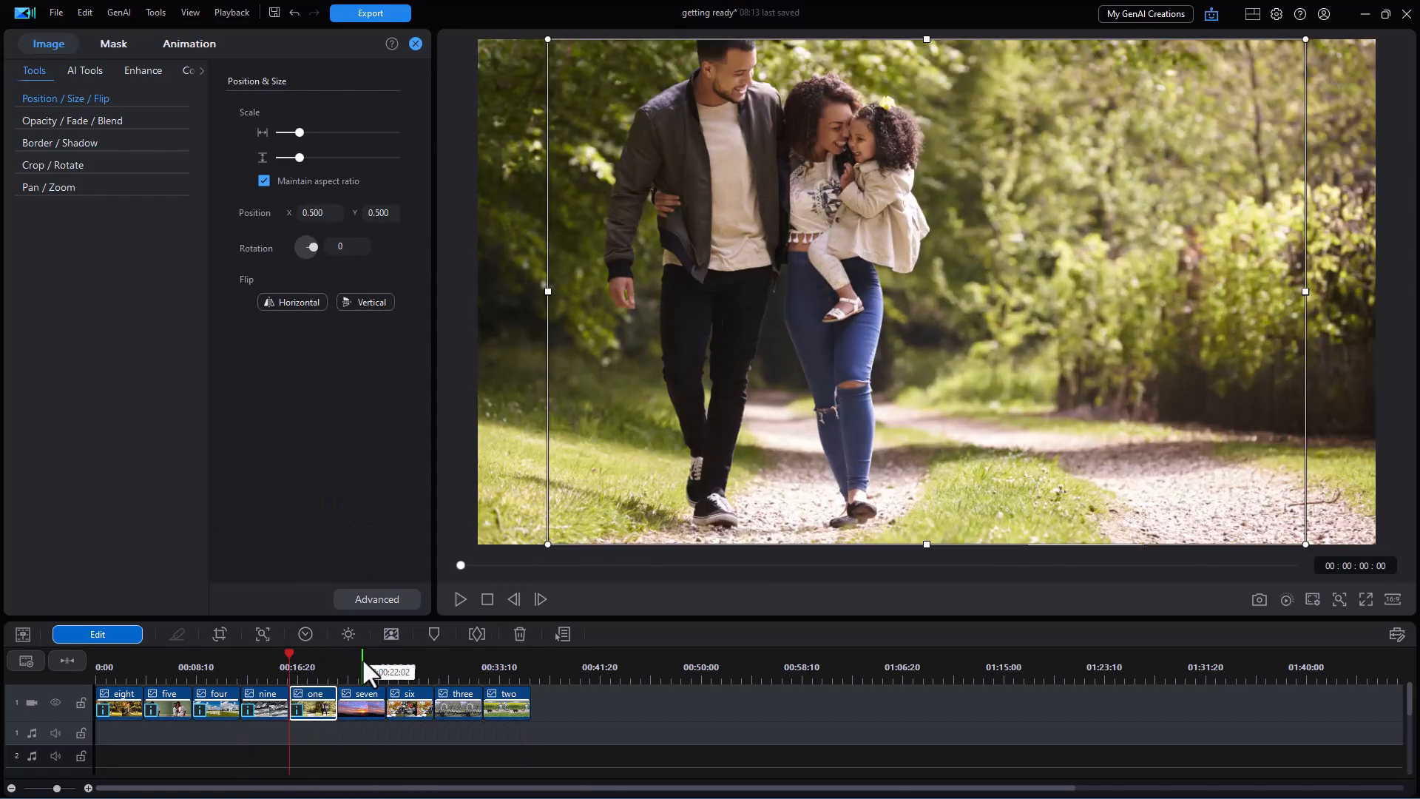
Step: Check photos seven and six, and paste the copied keyframe attributes onto photos three and two
left_click(368, 708)
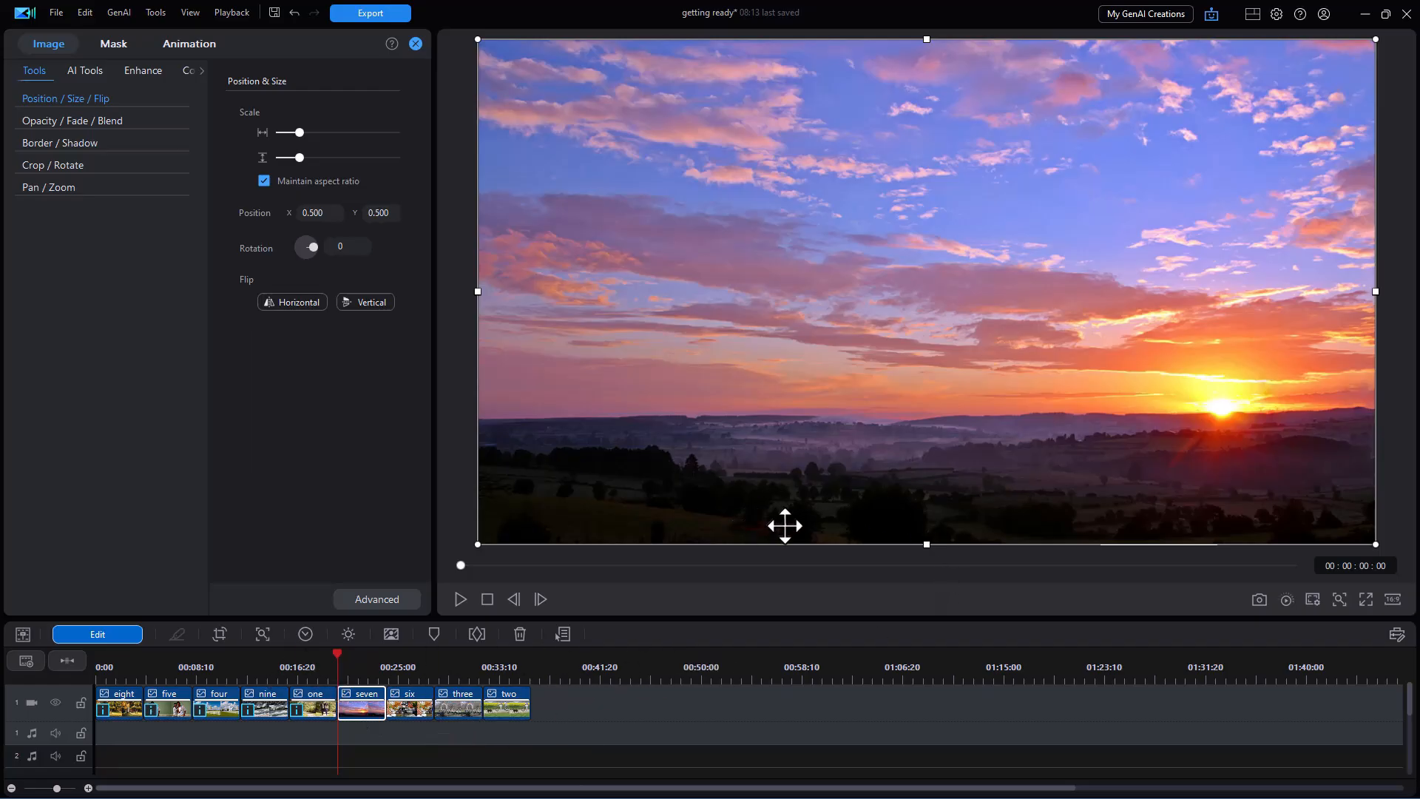
left_click(411, 708)
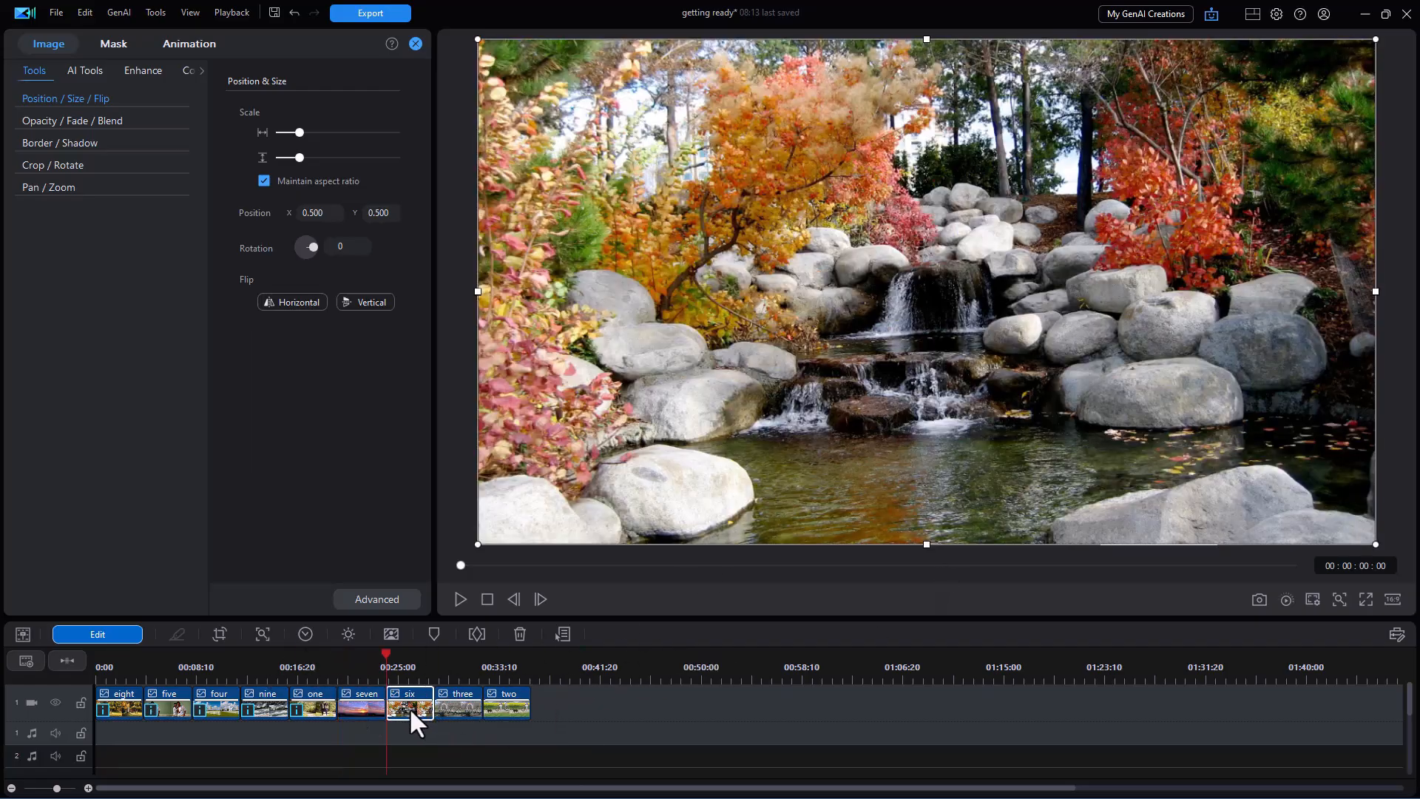
left_click(465, 708)
right_click(464, 705)
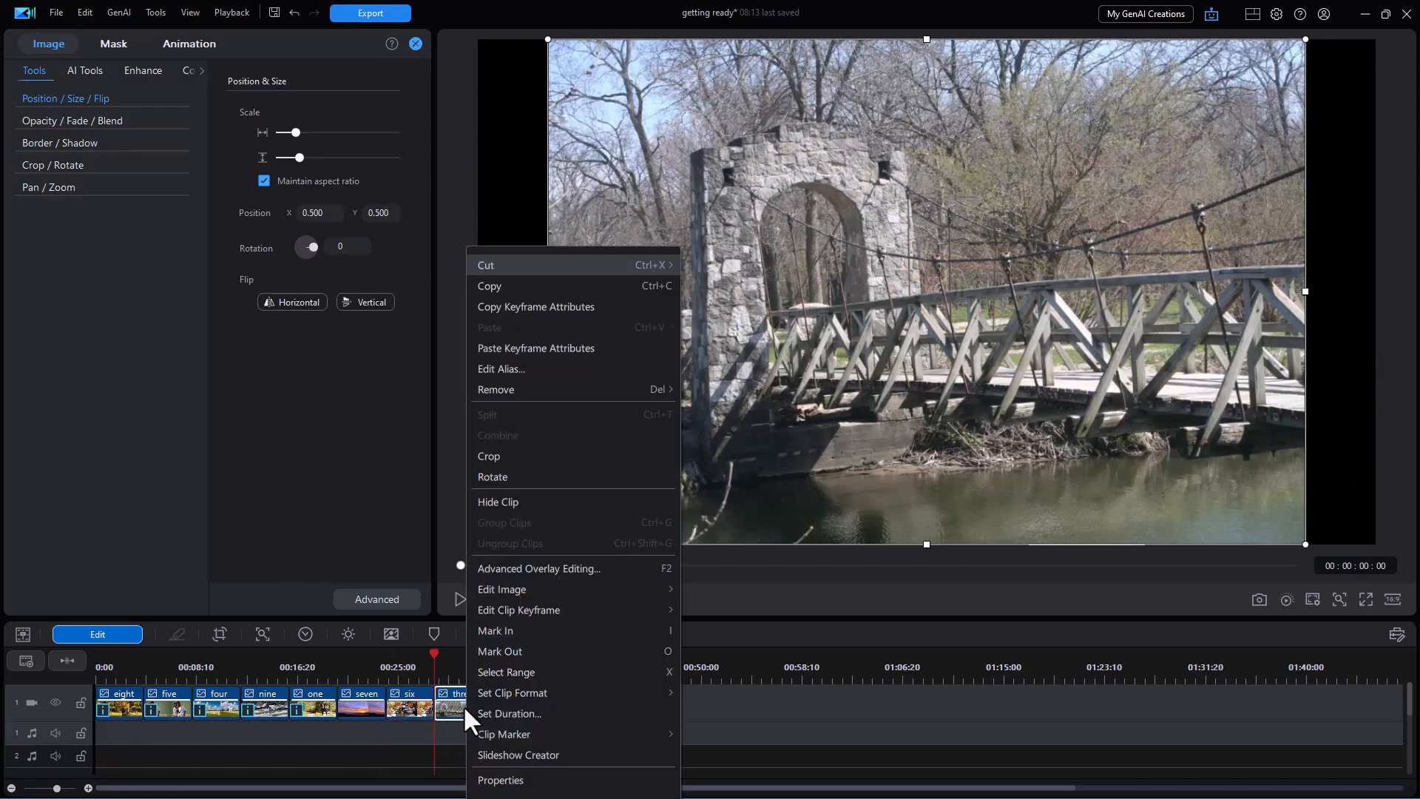
left_click(523, 348)
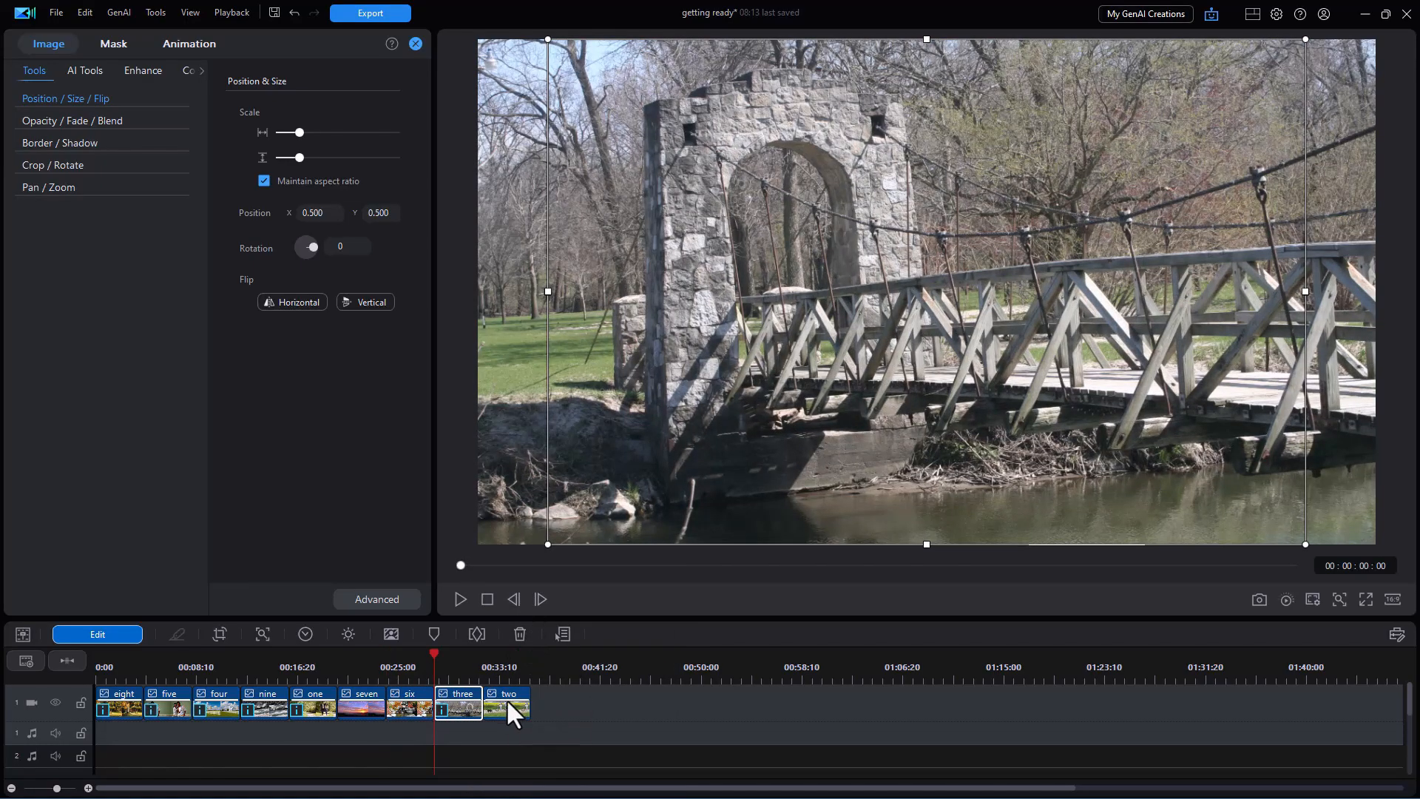
left_click(507, 704)
right_click(508, 703)
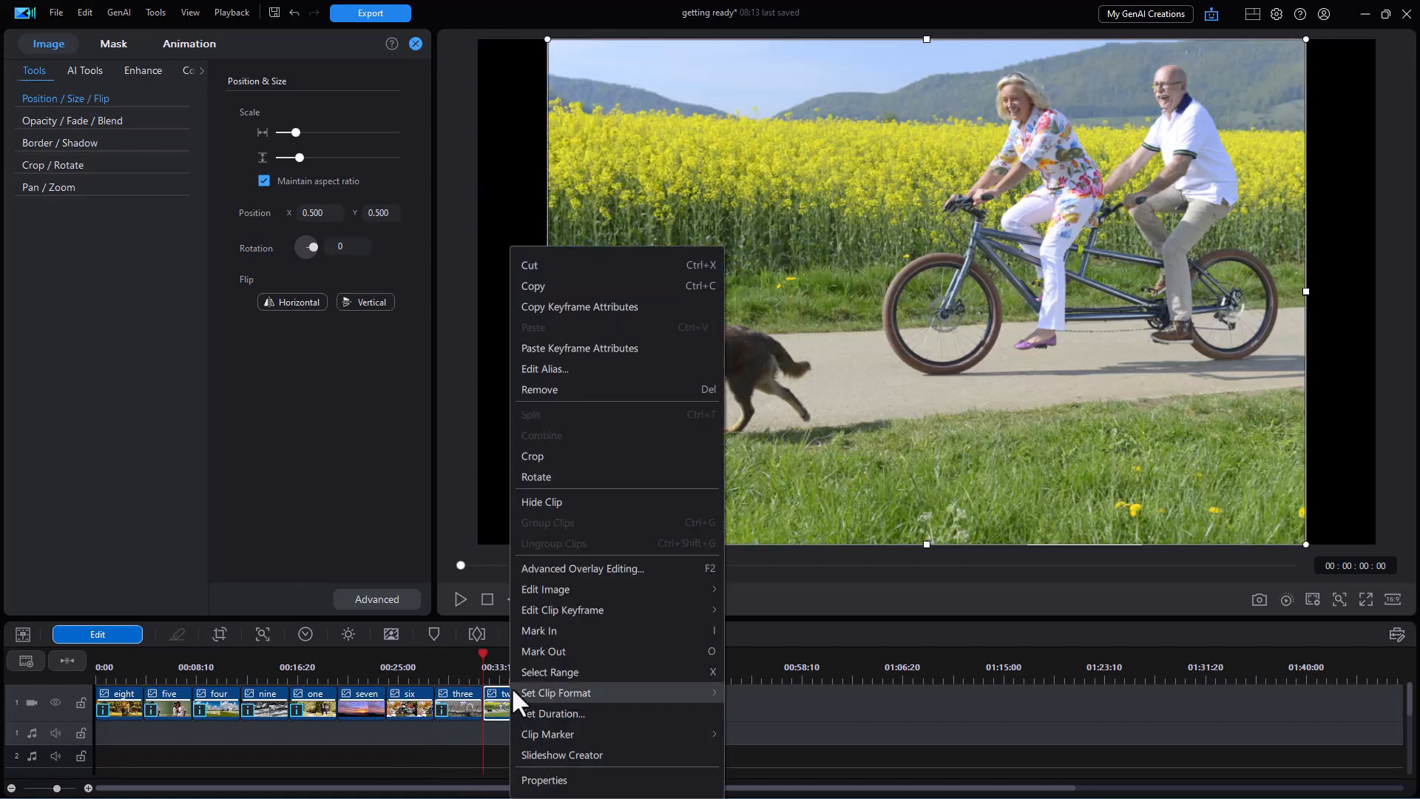
left_click(552, 347)
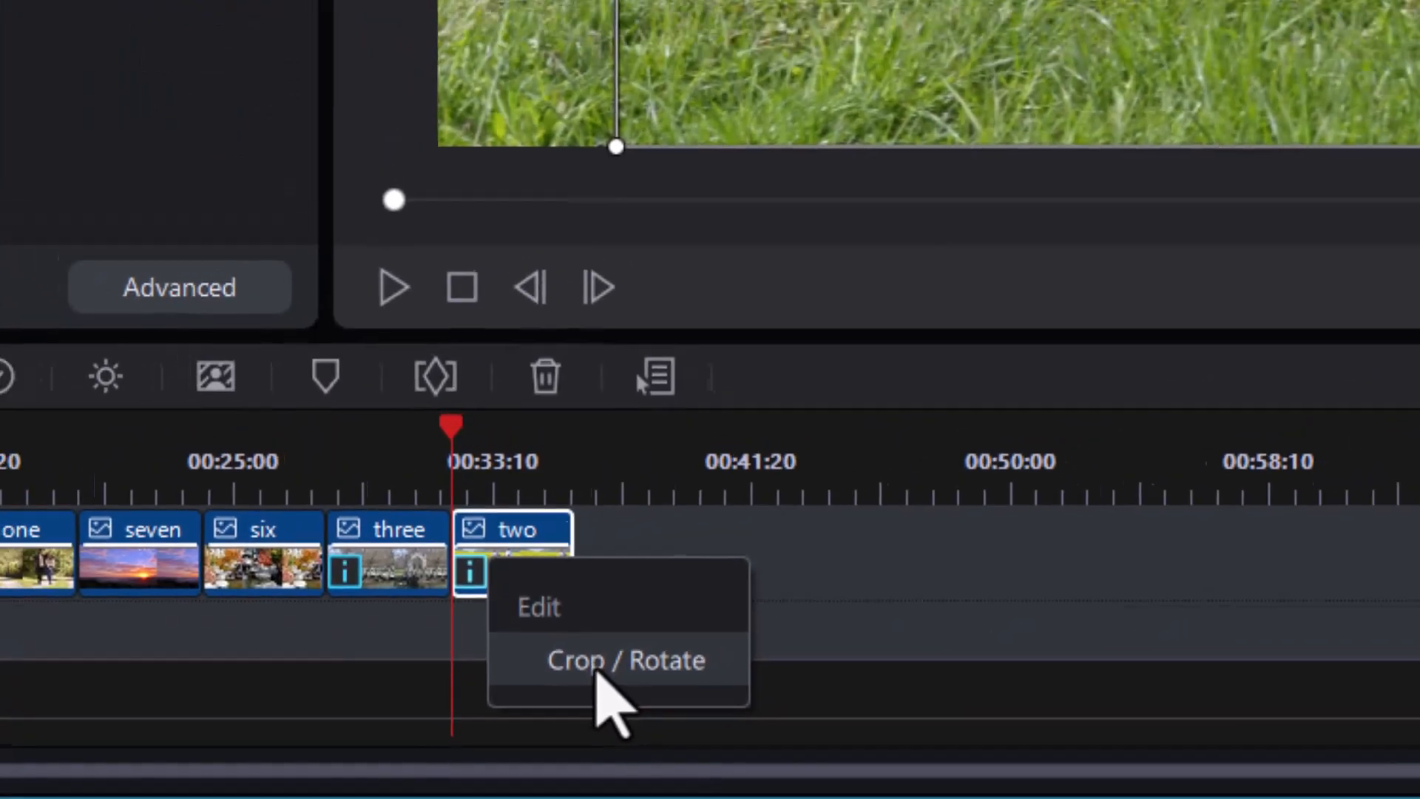
Step: Move the crop frame of photo two up to position X 0.501, Y 0.434 so both riders' heads are included
left_click(602, 649)
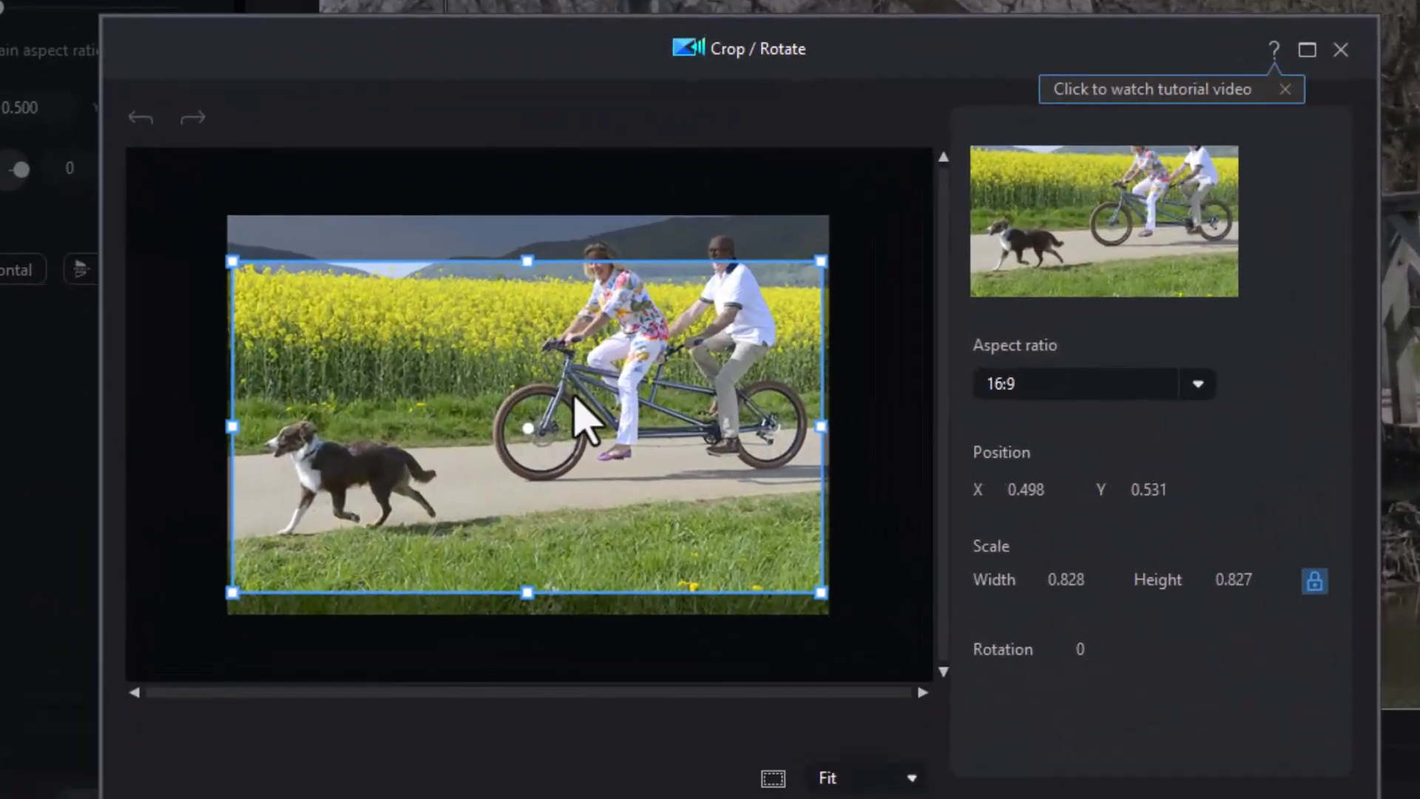
left_click_drag(526, 430, 530, 387)
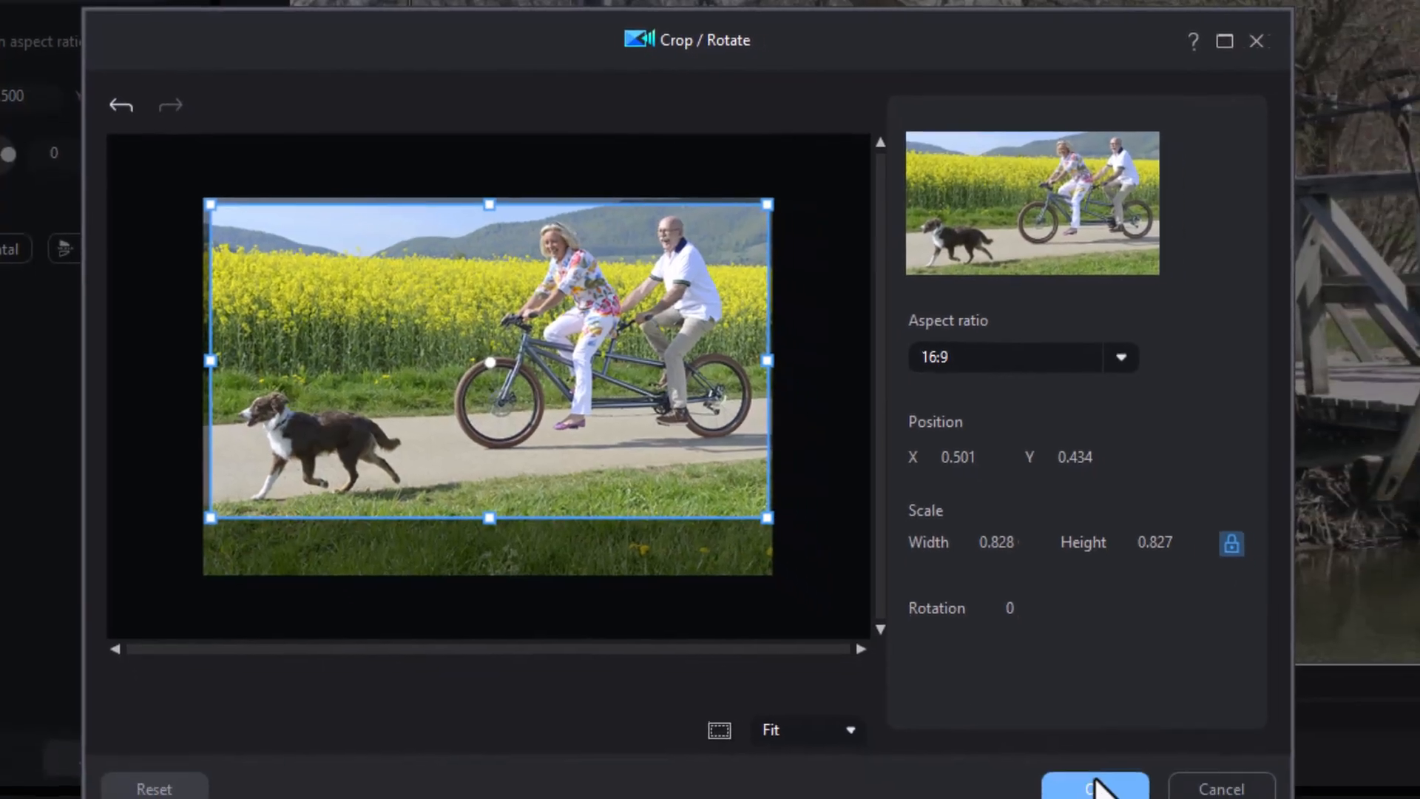
left_click(1094, 785)
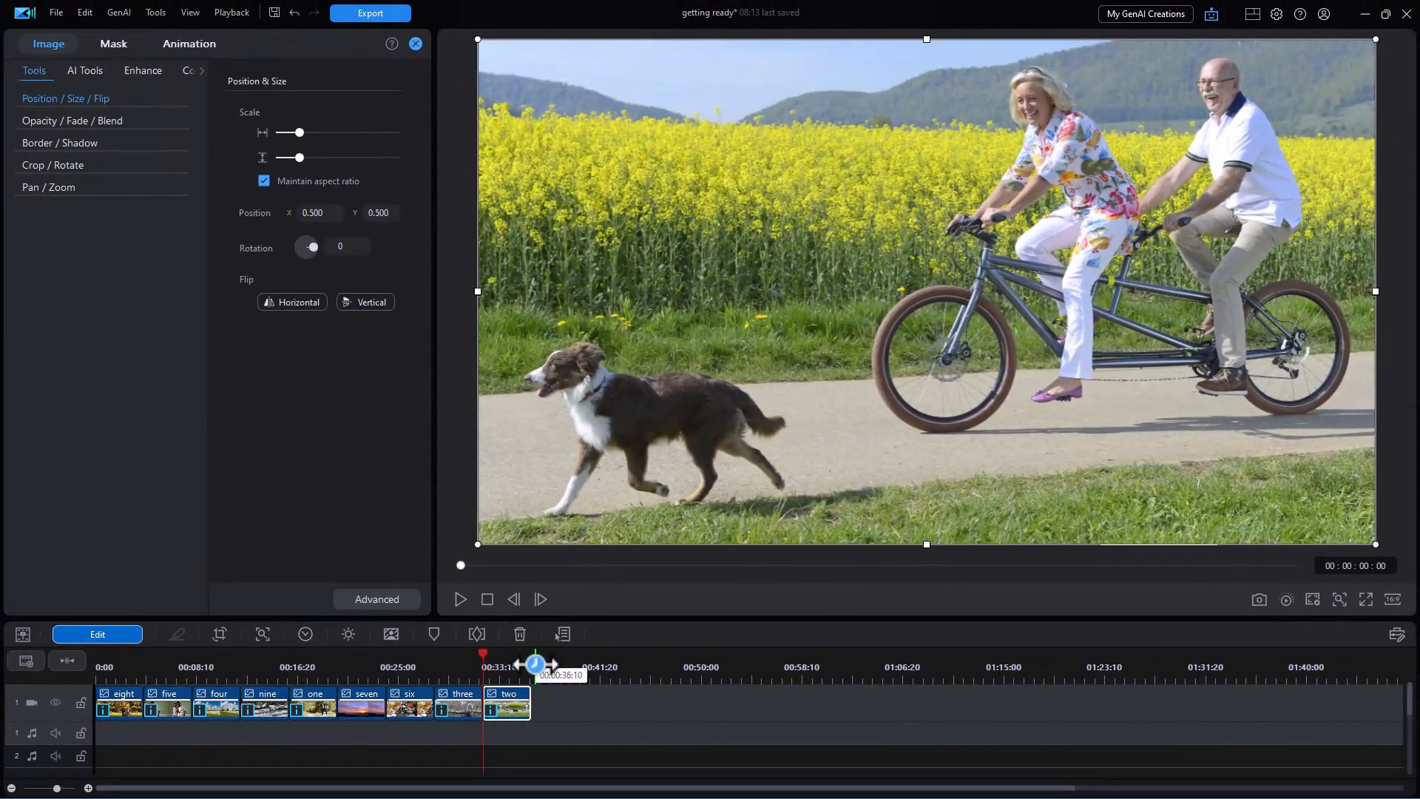
Step: Move the crop frame of photo five up to position X 0.500, Y 0.447 so the man's whole head is included
left_click(176, 680)
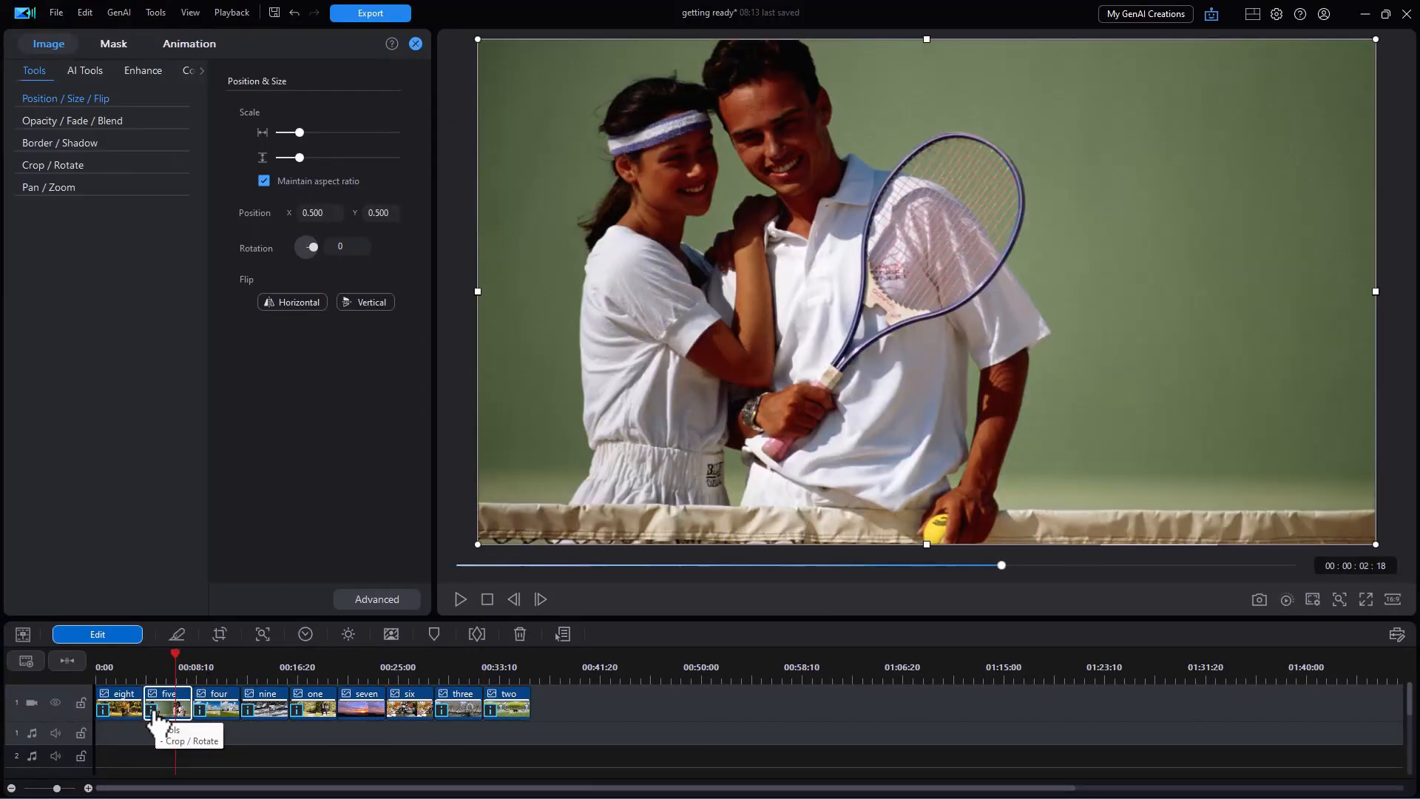
mouse_move(151, 712)
left_click(202, 743)
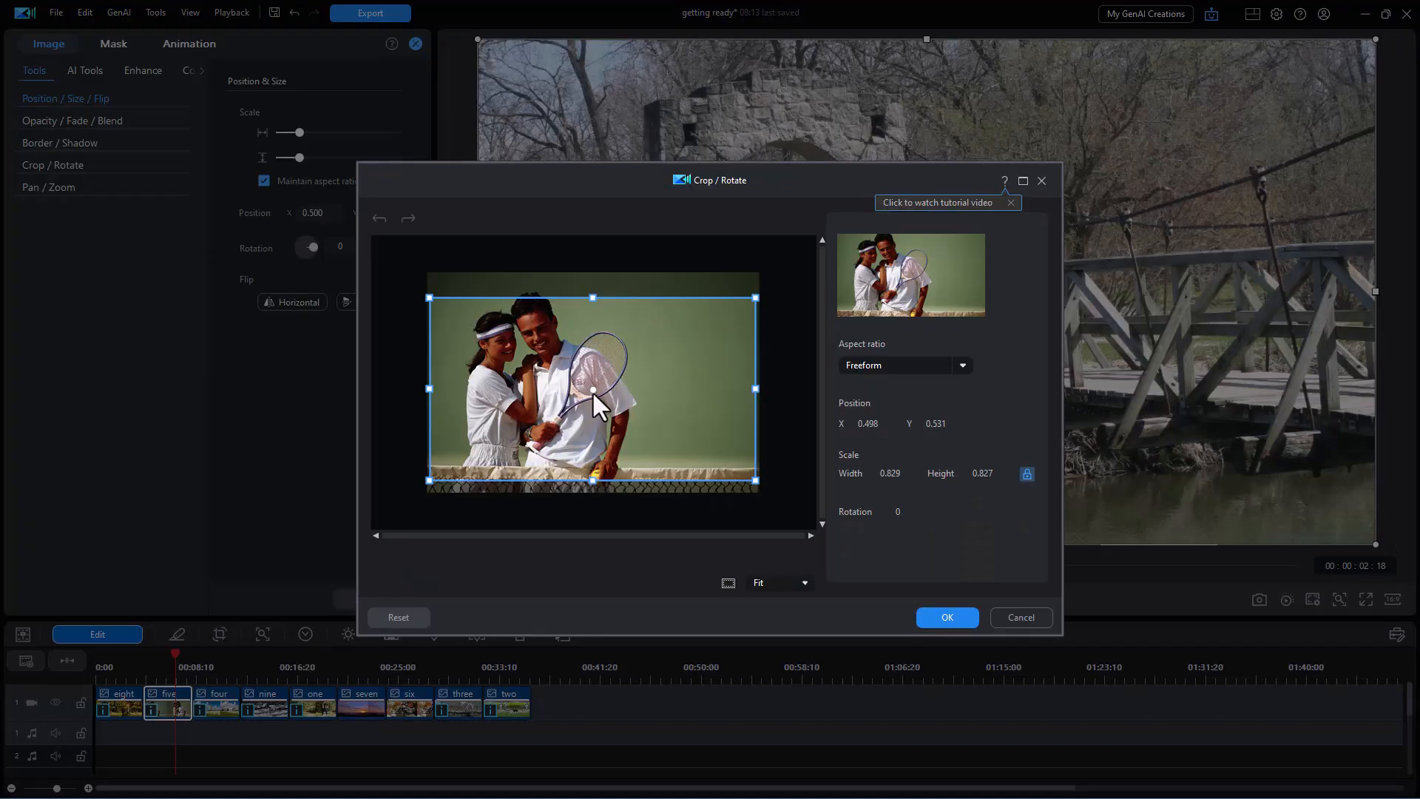
left_click_drag(593, 389, 593, 370)
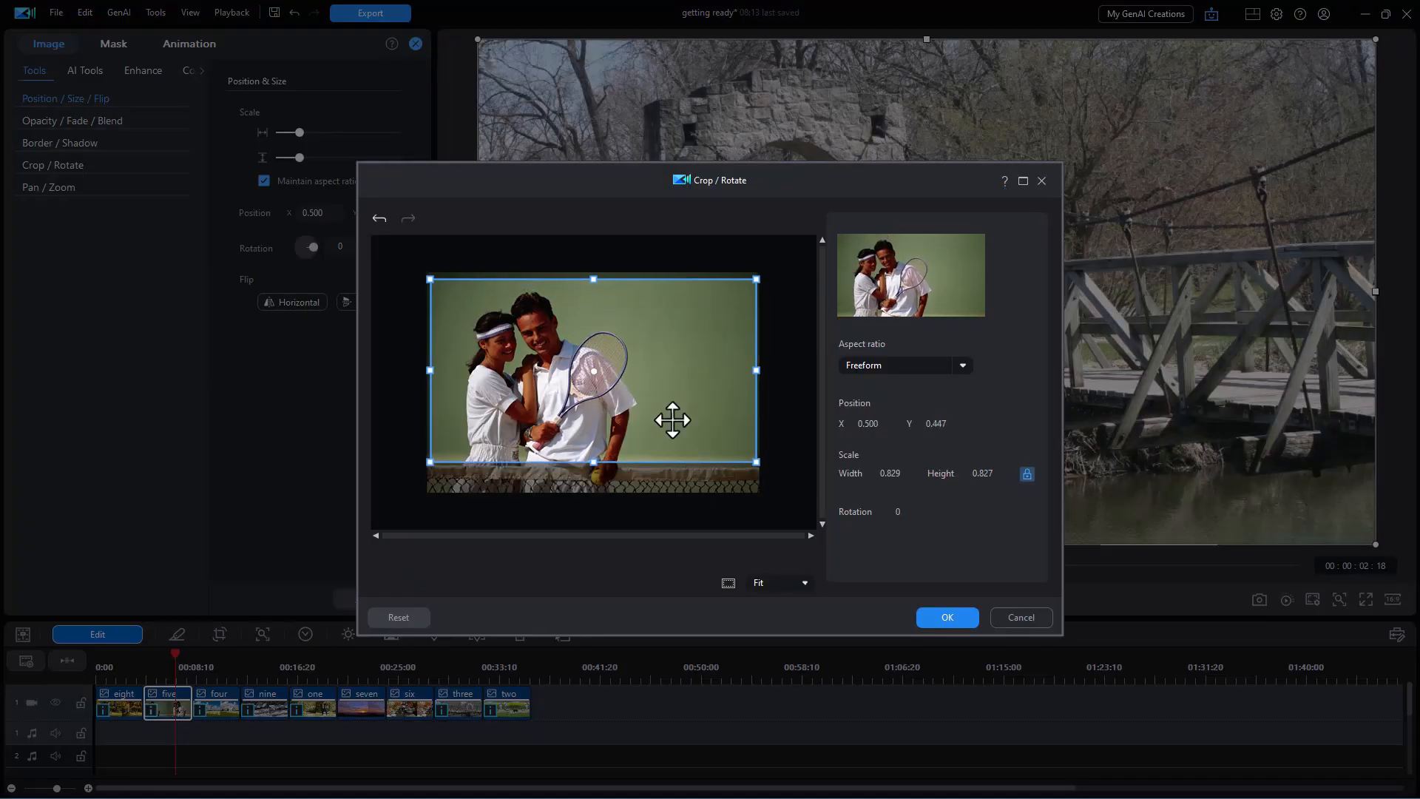
left_click(947, 617)
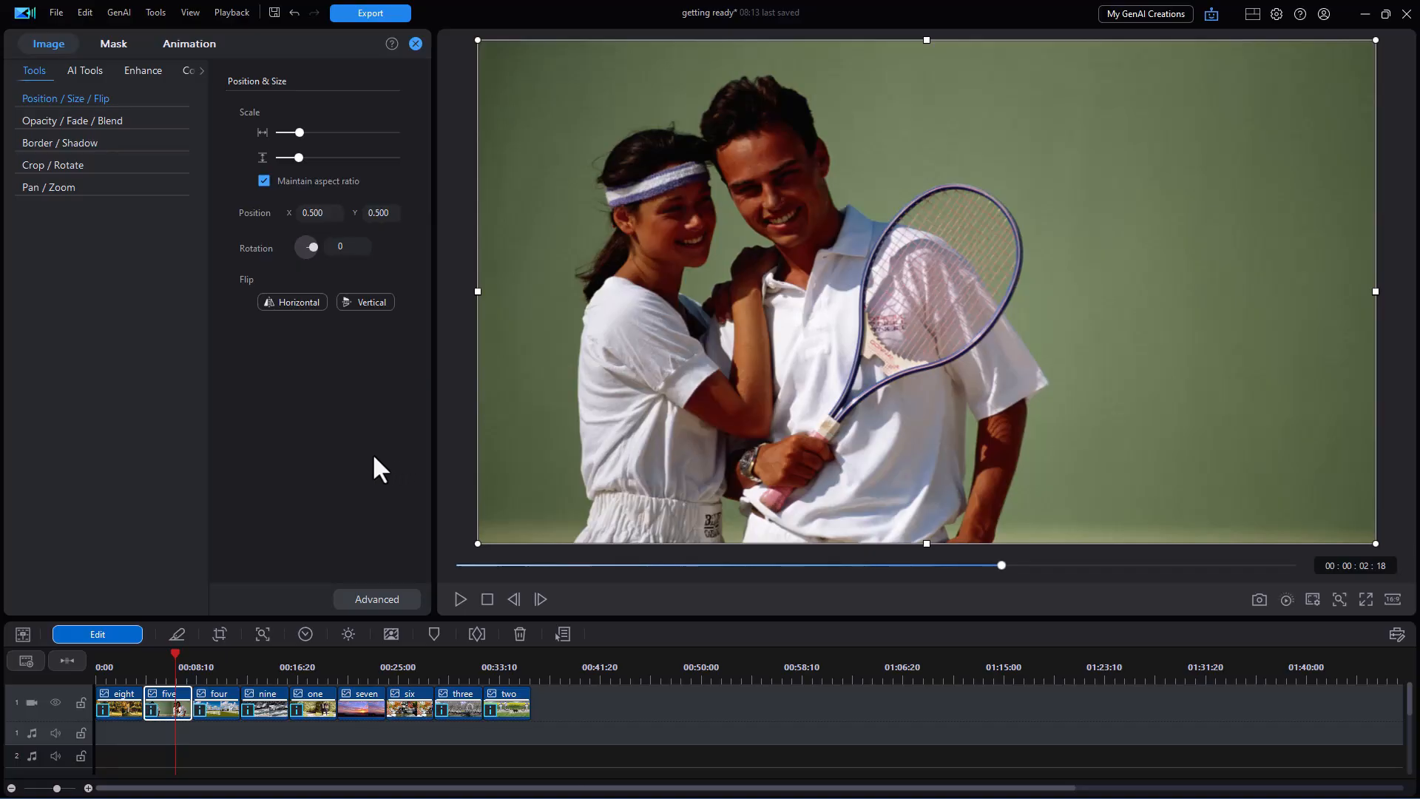
left_click(598, 699)
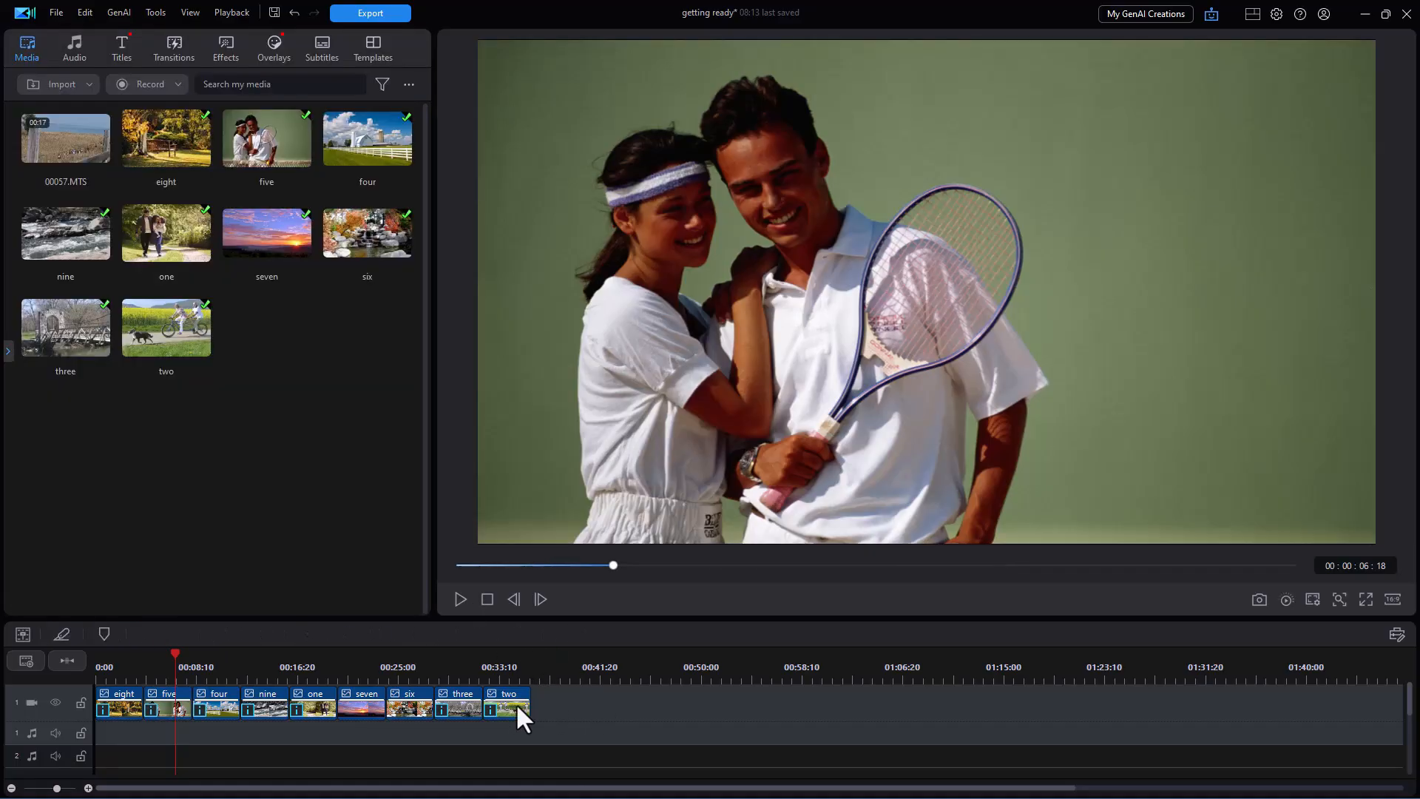
Step: Select photo eight on the timeline and open its clip attributes for keyframe editing
left_click(125, 704)
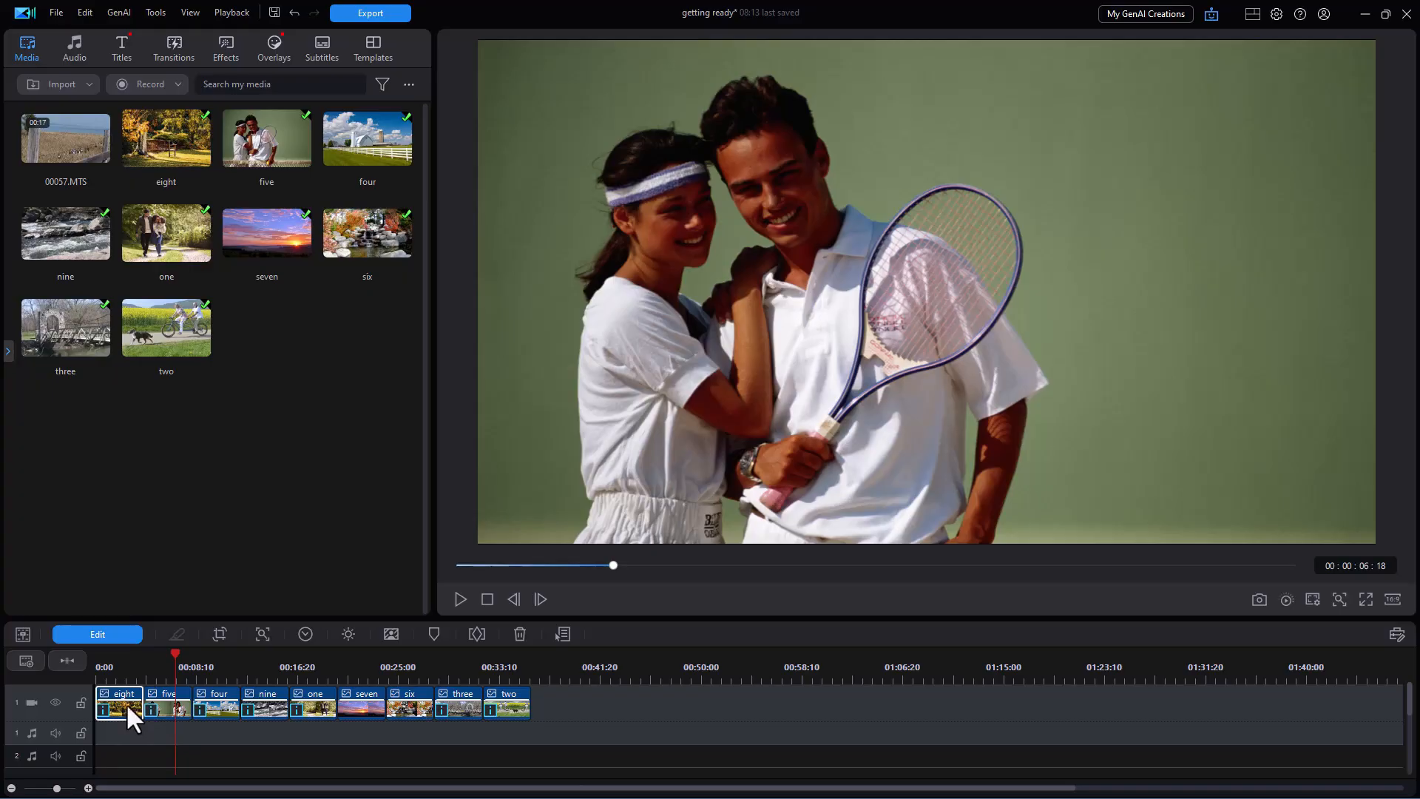
left_click(112, 665)
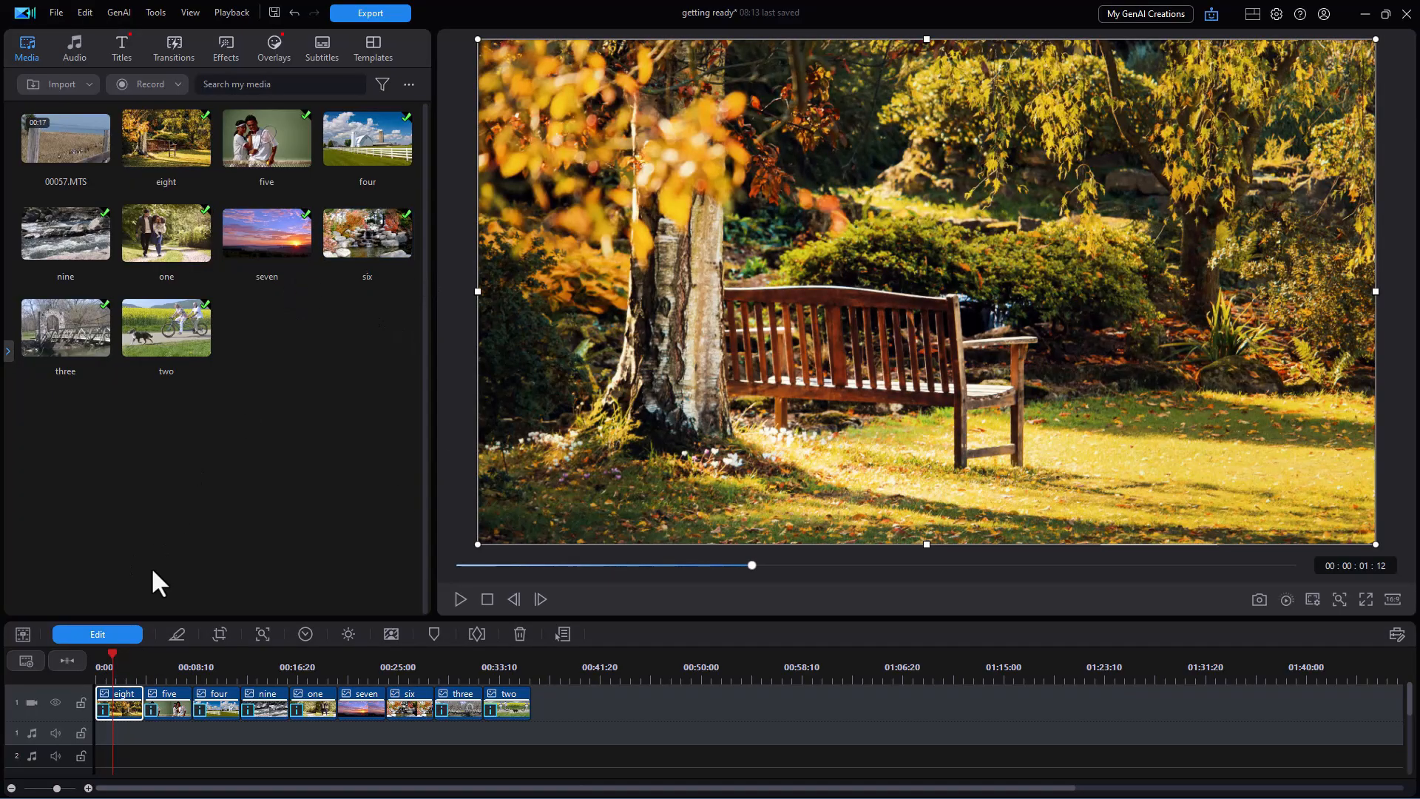
right_click(123, 707)
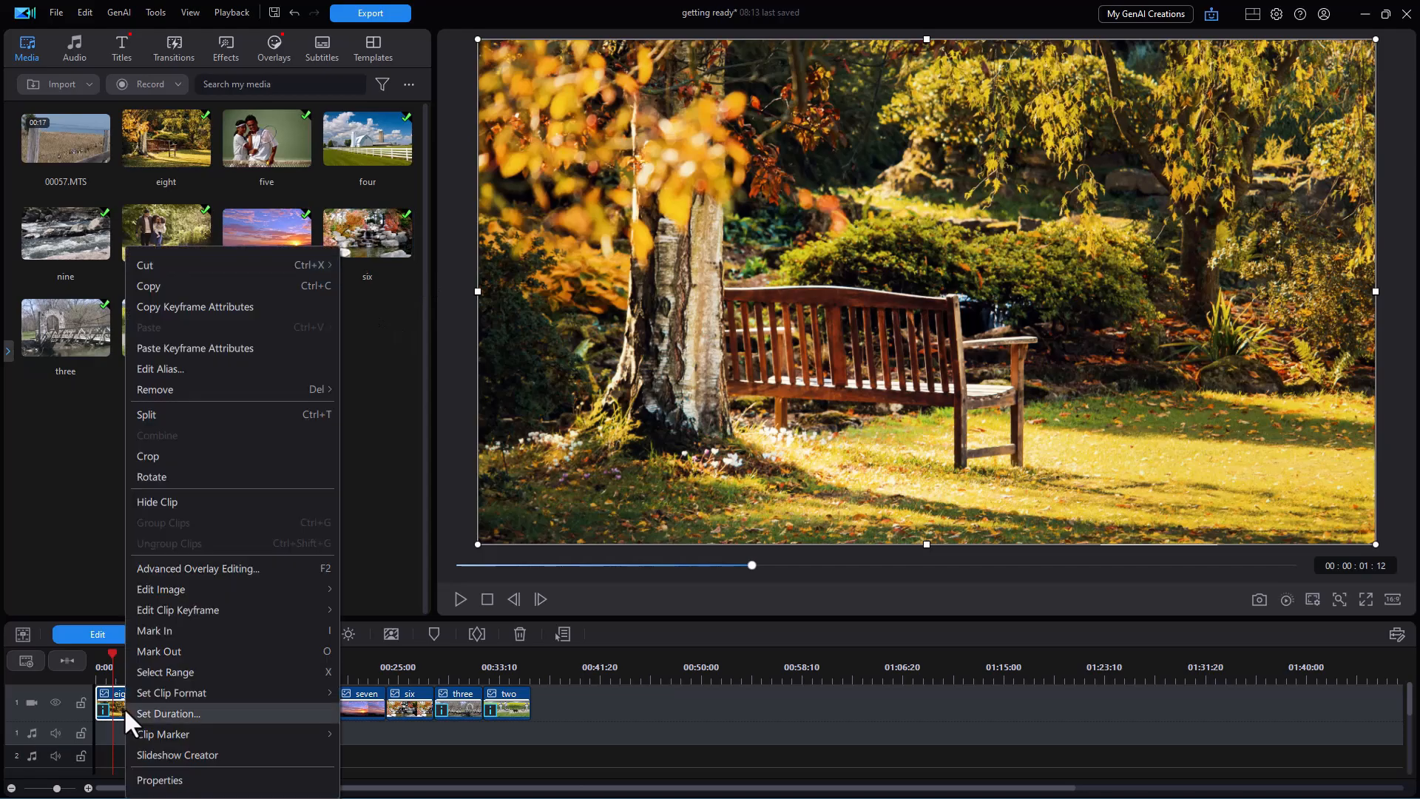
mouse_move(137, 698)
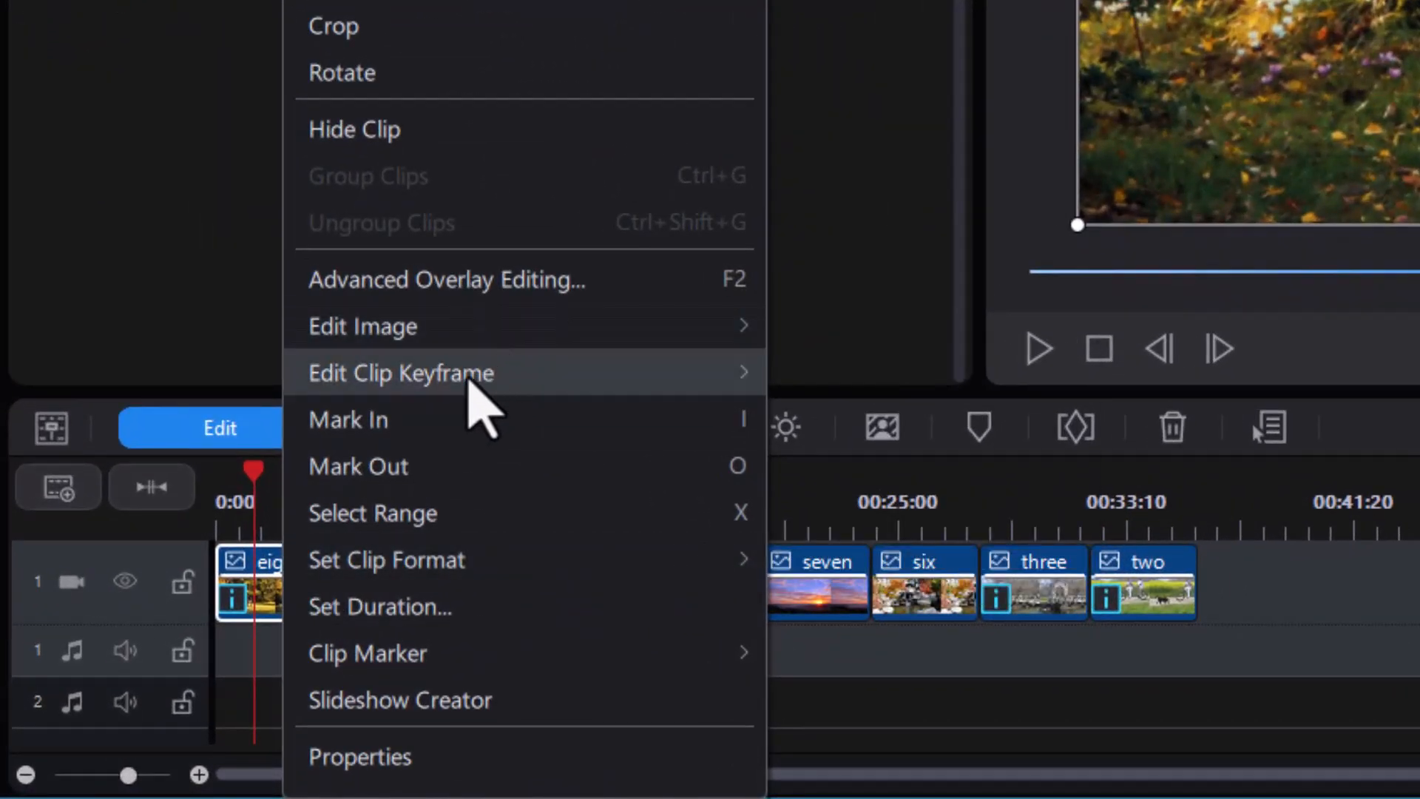
mouse_move(471, 378)
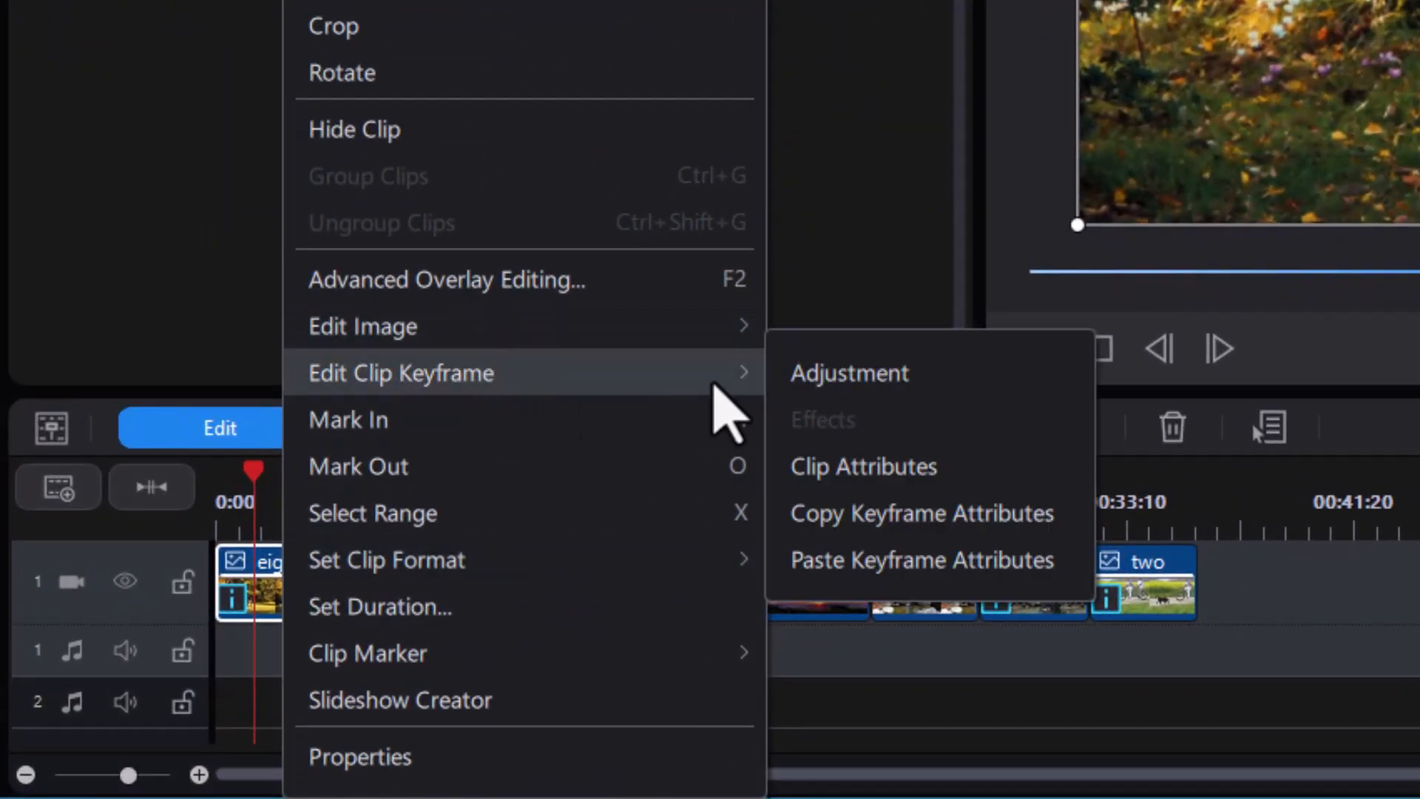
left_click(897, 470)
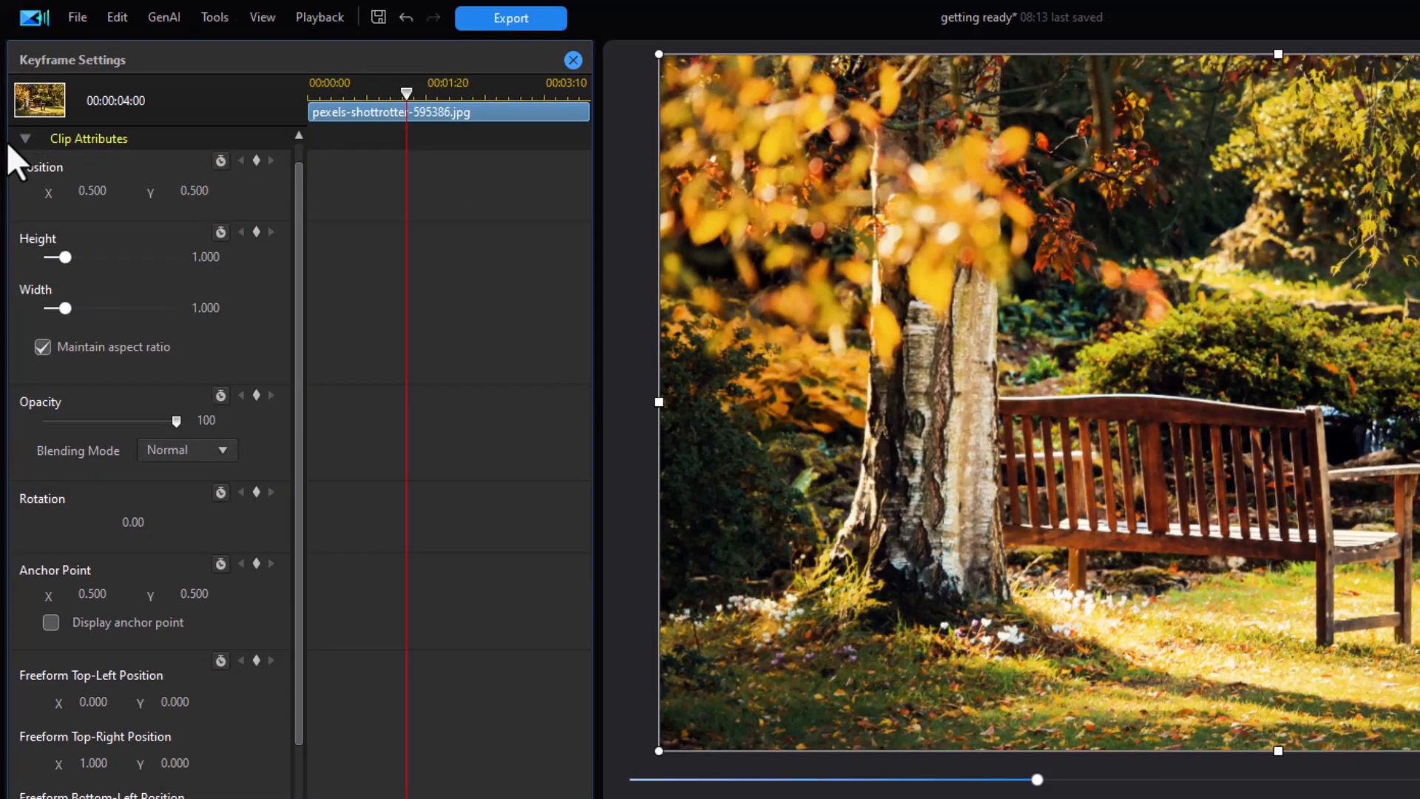
Step: Add keyframes for position, height/width and rotation at the very start of photo eight
left_click_drag(411, 97, 264, 107)
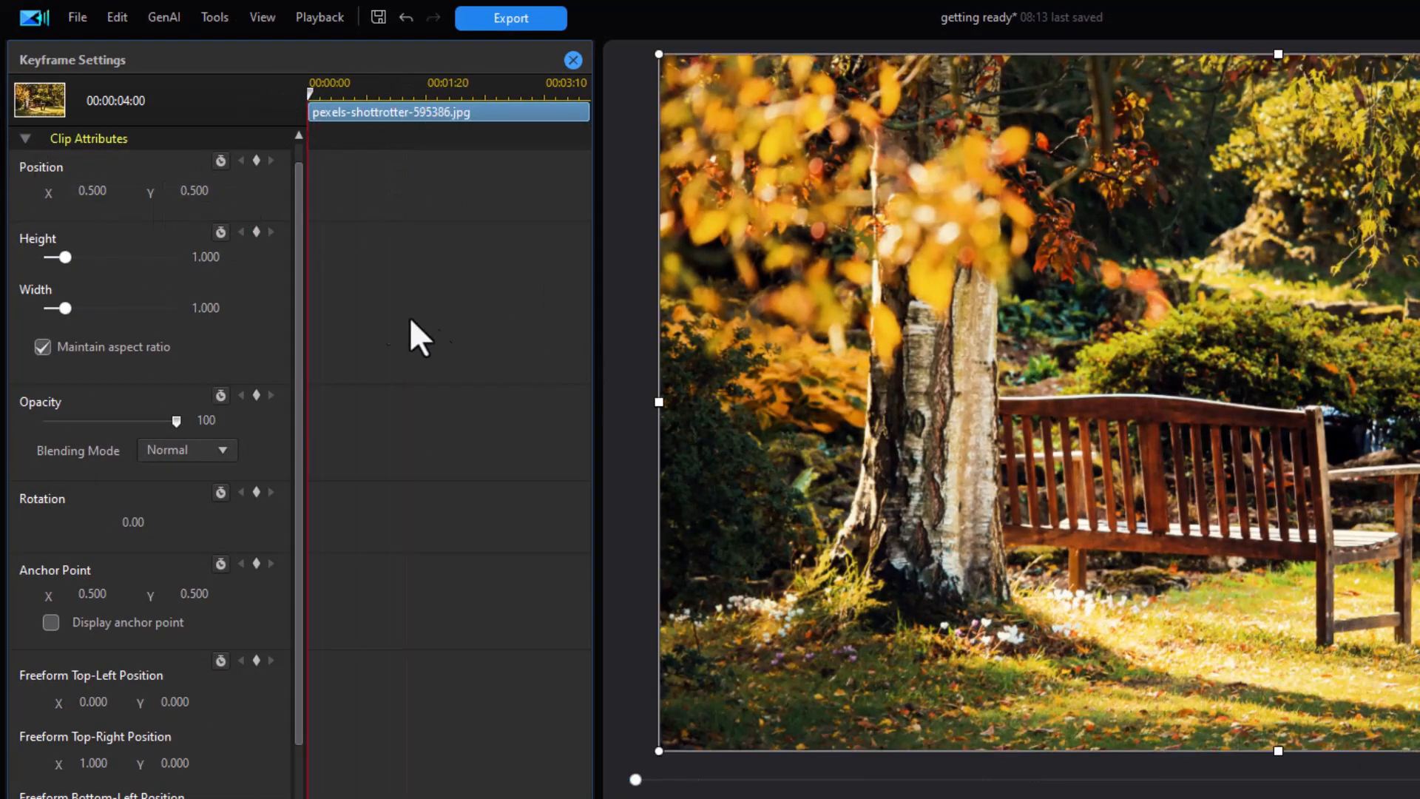
left_click(256, 160)
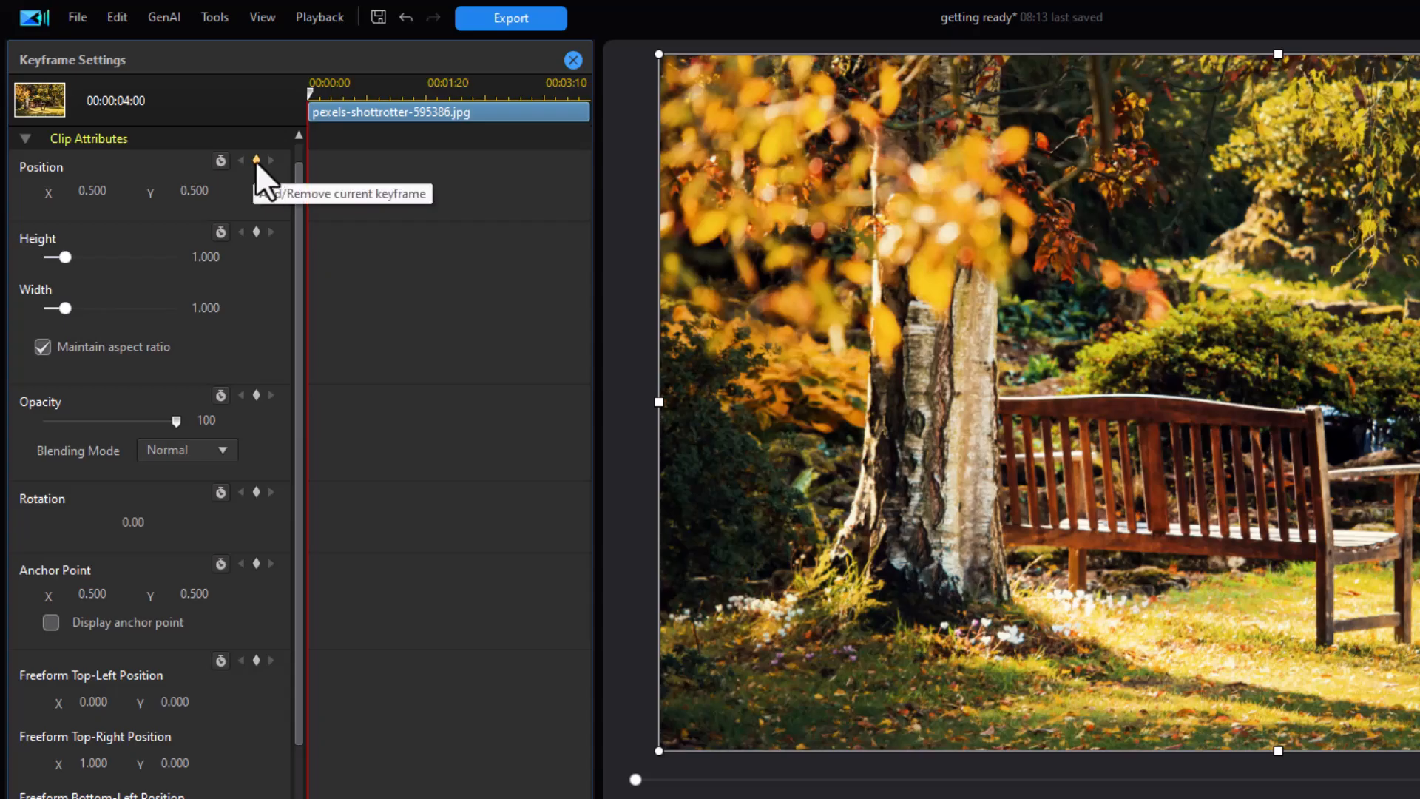
left_click(255, 161)
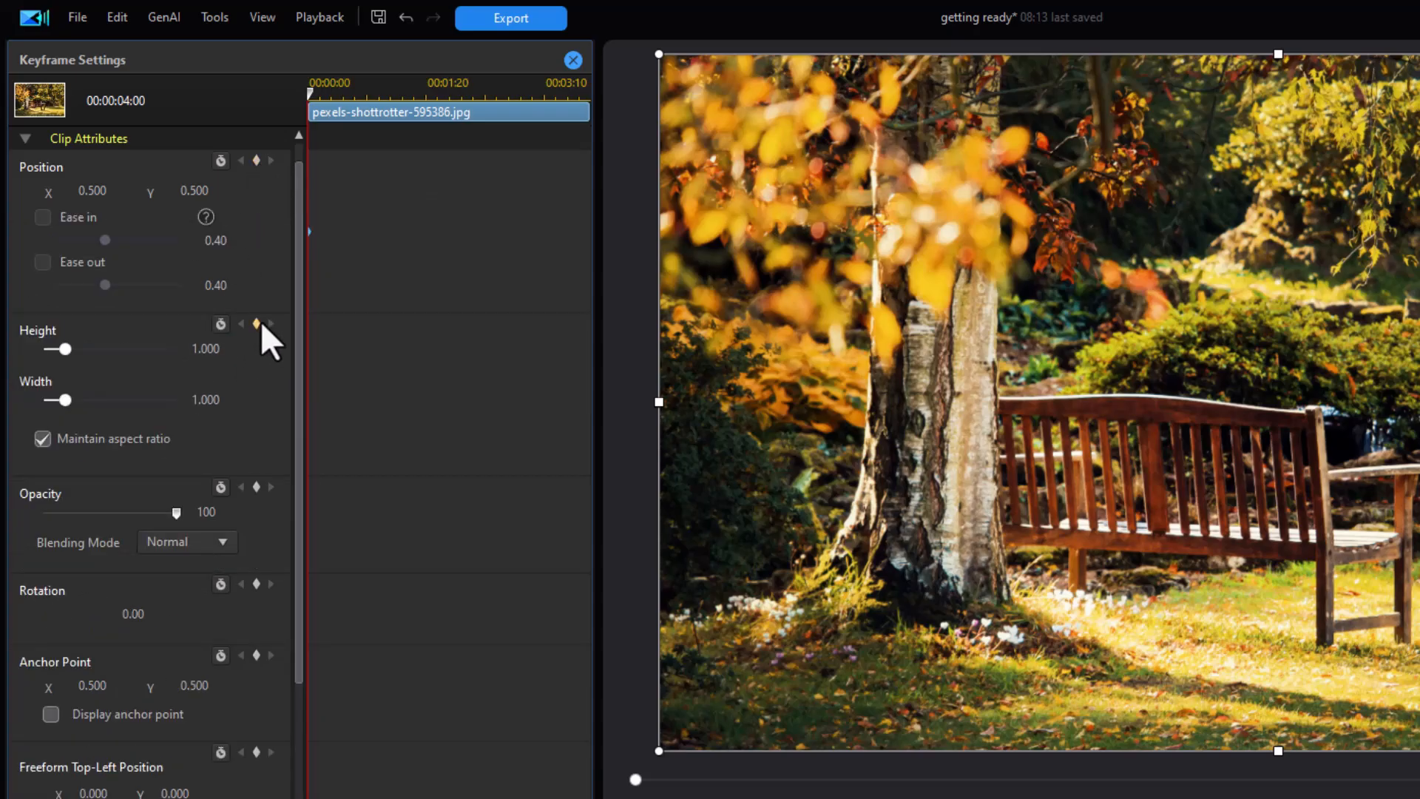
left_click(256, 323)
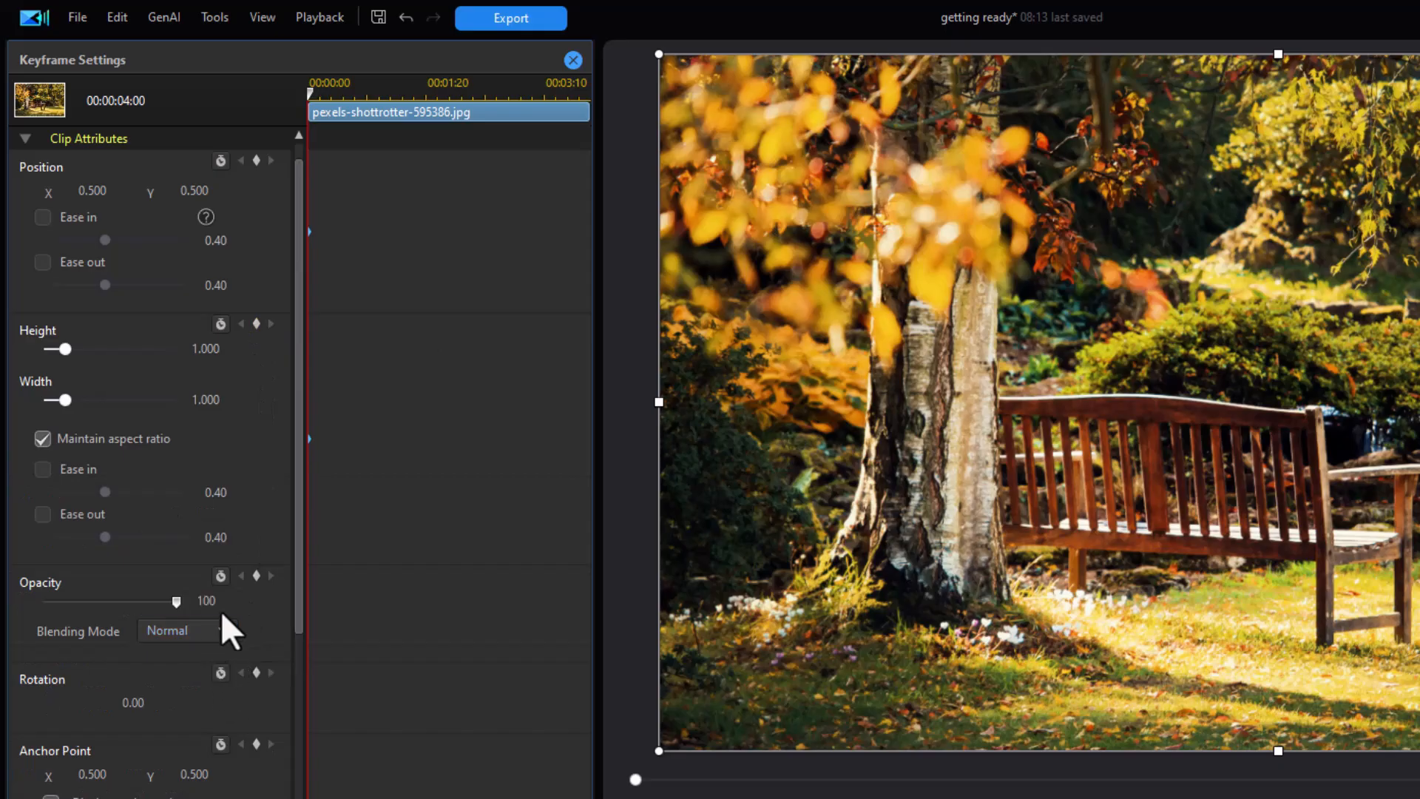
left_click(256, 673)
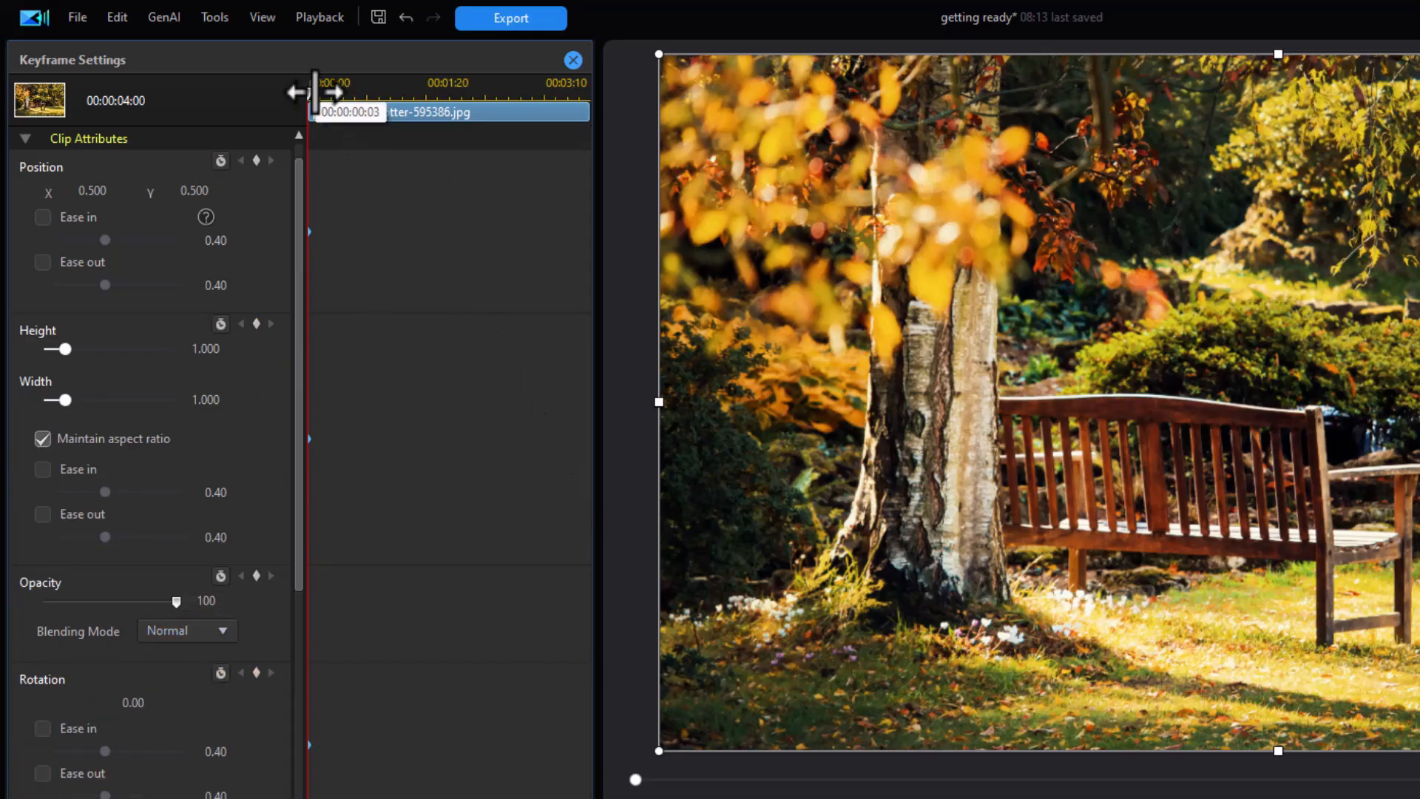
Step: Partway through photo eight, keyframe its height and width at 0.267 and its rotation at 90
left_click_drag(310, 111, 421, 115)
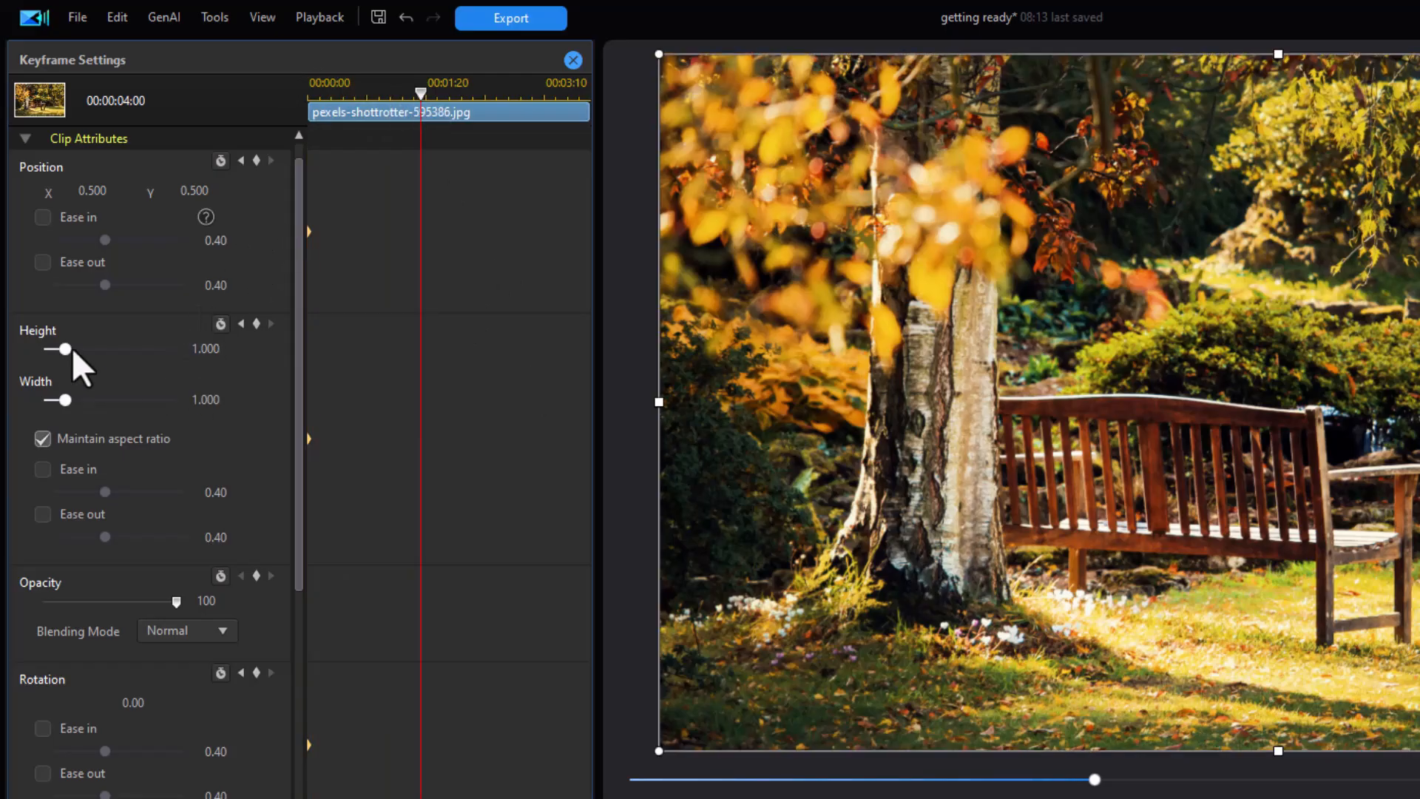
left_click_drag(65, 349, 49, 349)
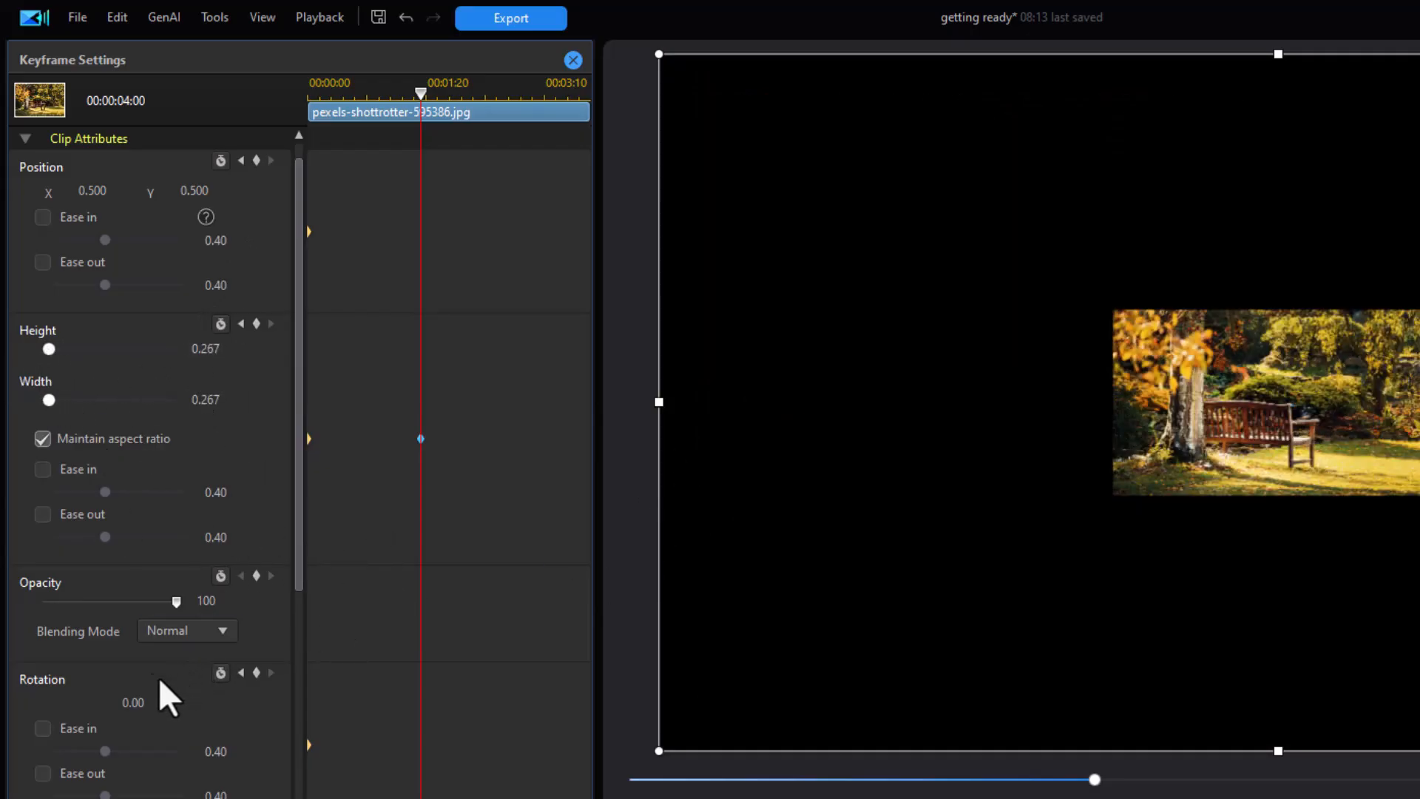
left_click(133, 703)
type("90")
key("Return")
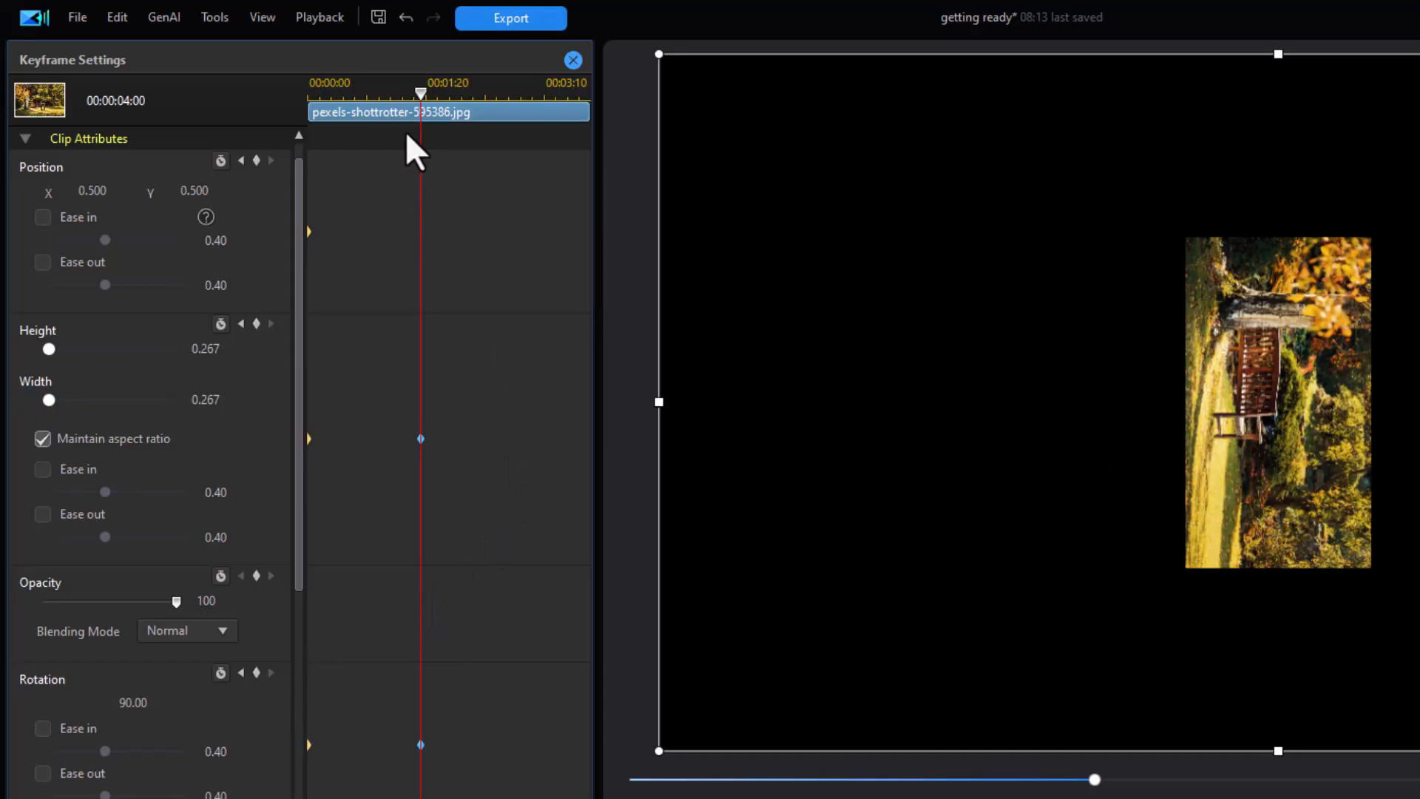
Step: Play back photo eight's shrinking and rotating animation from its start and pause at 00:00:02:10
left_click_drag(420, 93, 269, 104)
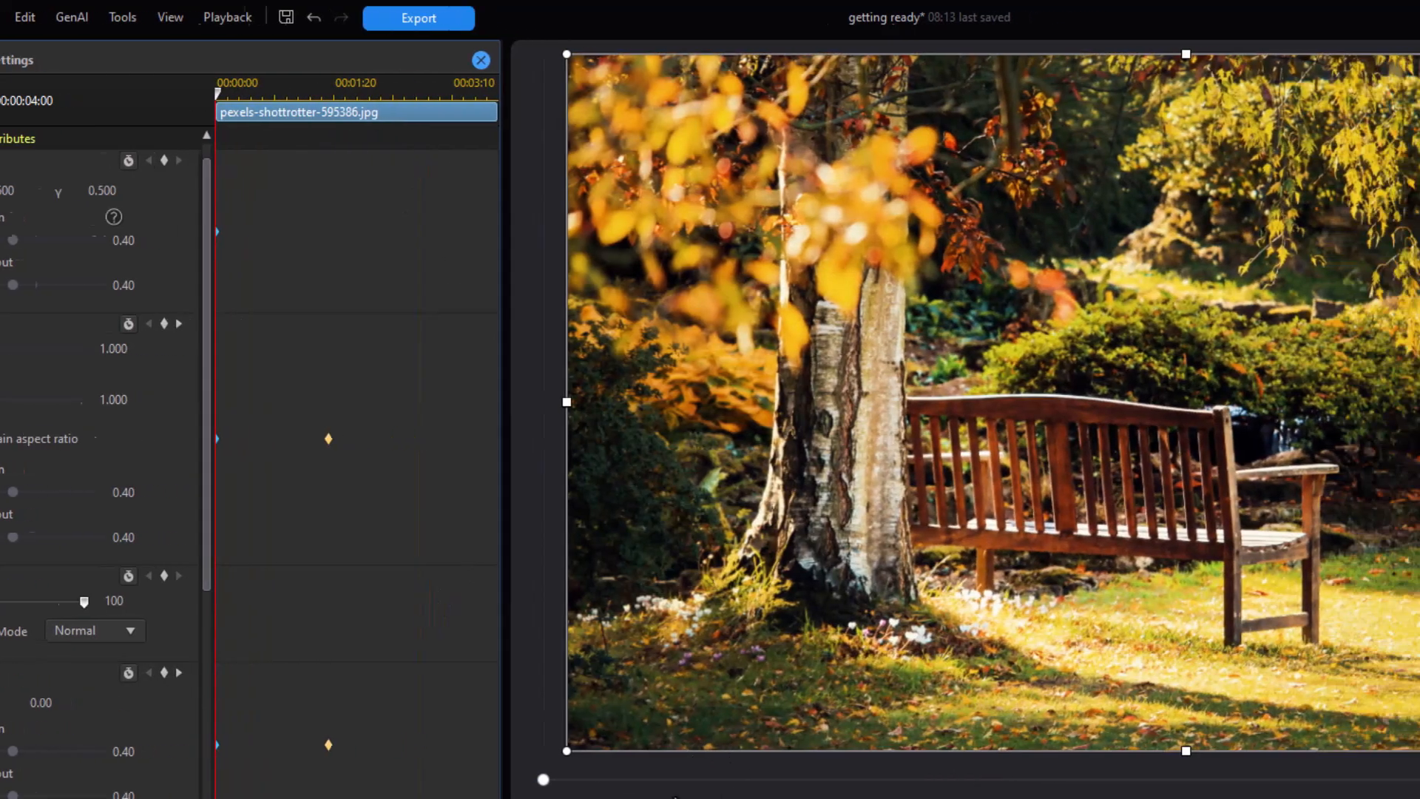
key("space")
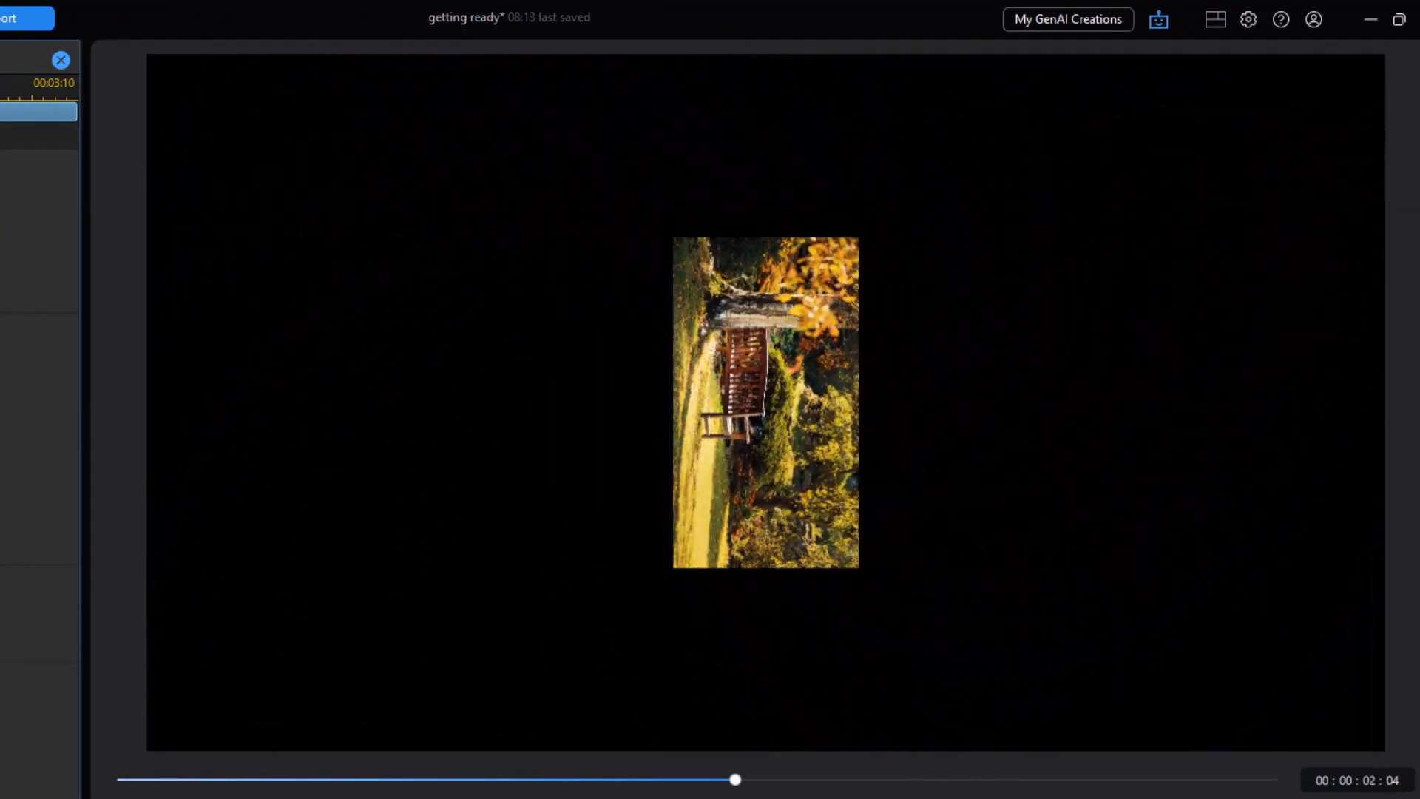
left_click(166, 788)
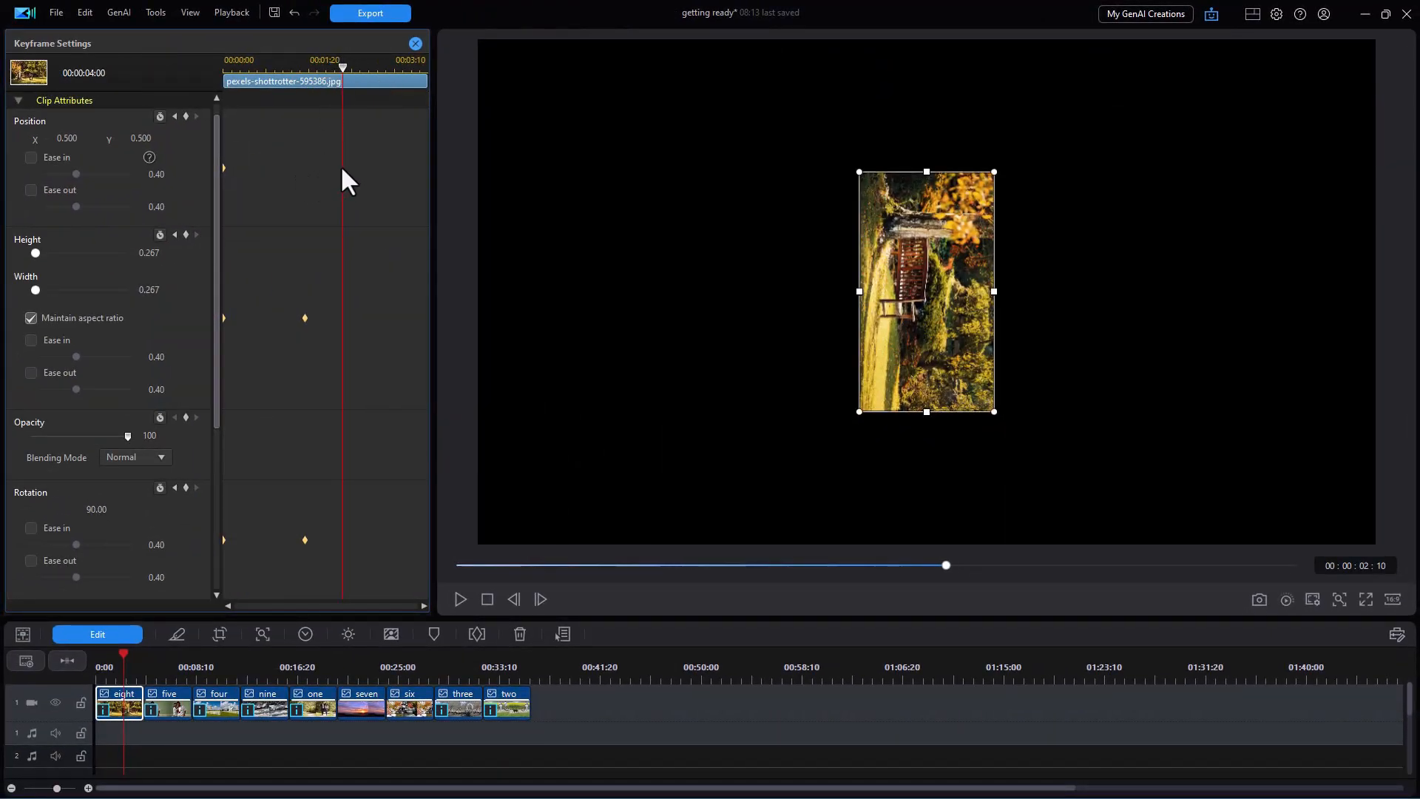
Step: Add position, size and rotation keyframes to photo eight at 00:00:02:10 to hold its current state
left_click(186, 117)
left_click(186, 234)
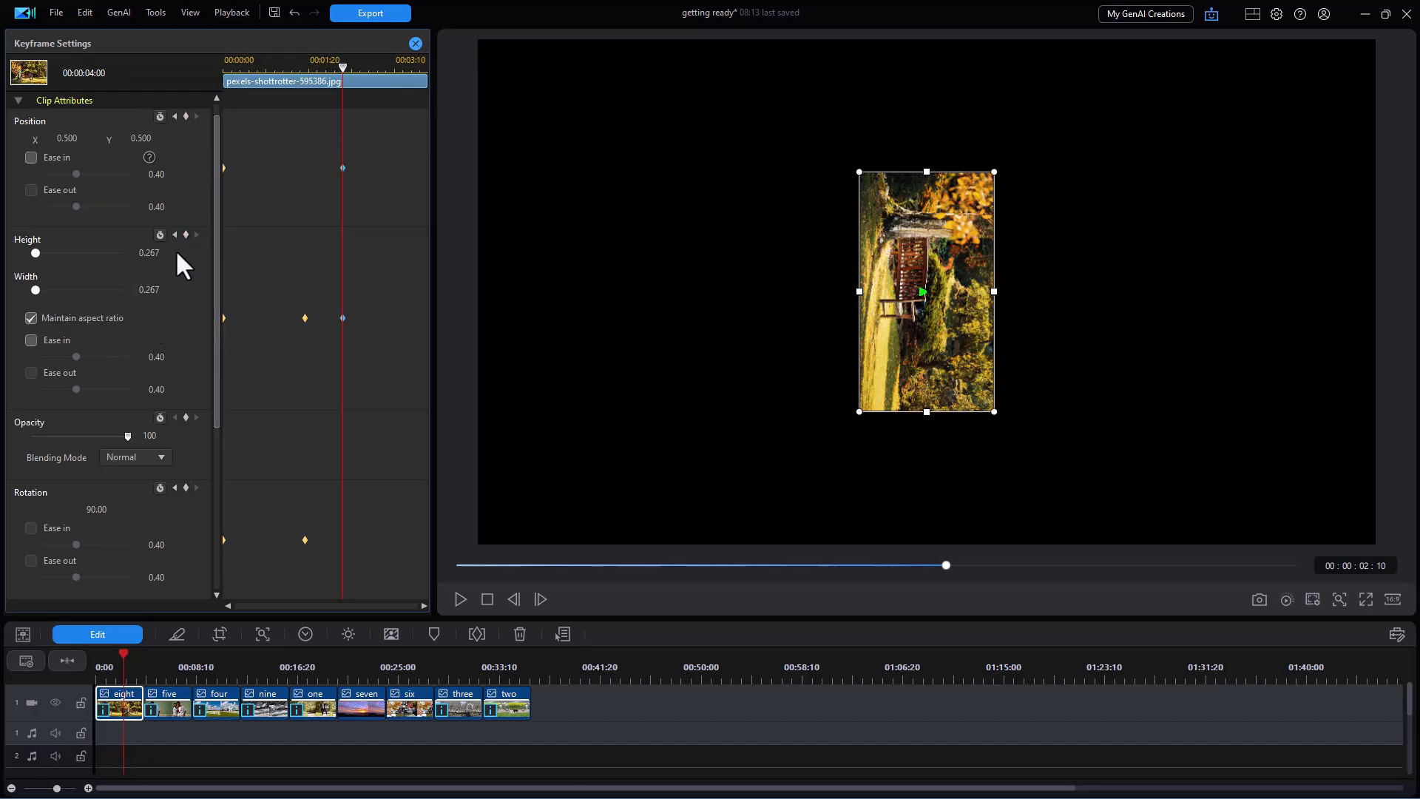
left_click(186, 487)
Step: At the end of photo eight, 00:00:03:28, keyframe its rotation at 360 and move the photo to the frame's lower-right corner
left_click_drag(342, 67, 426, 83)
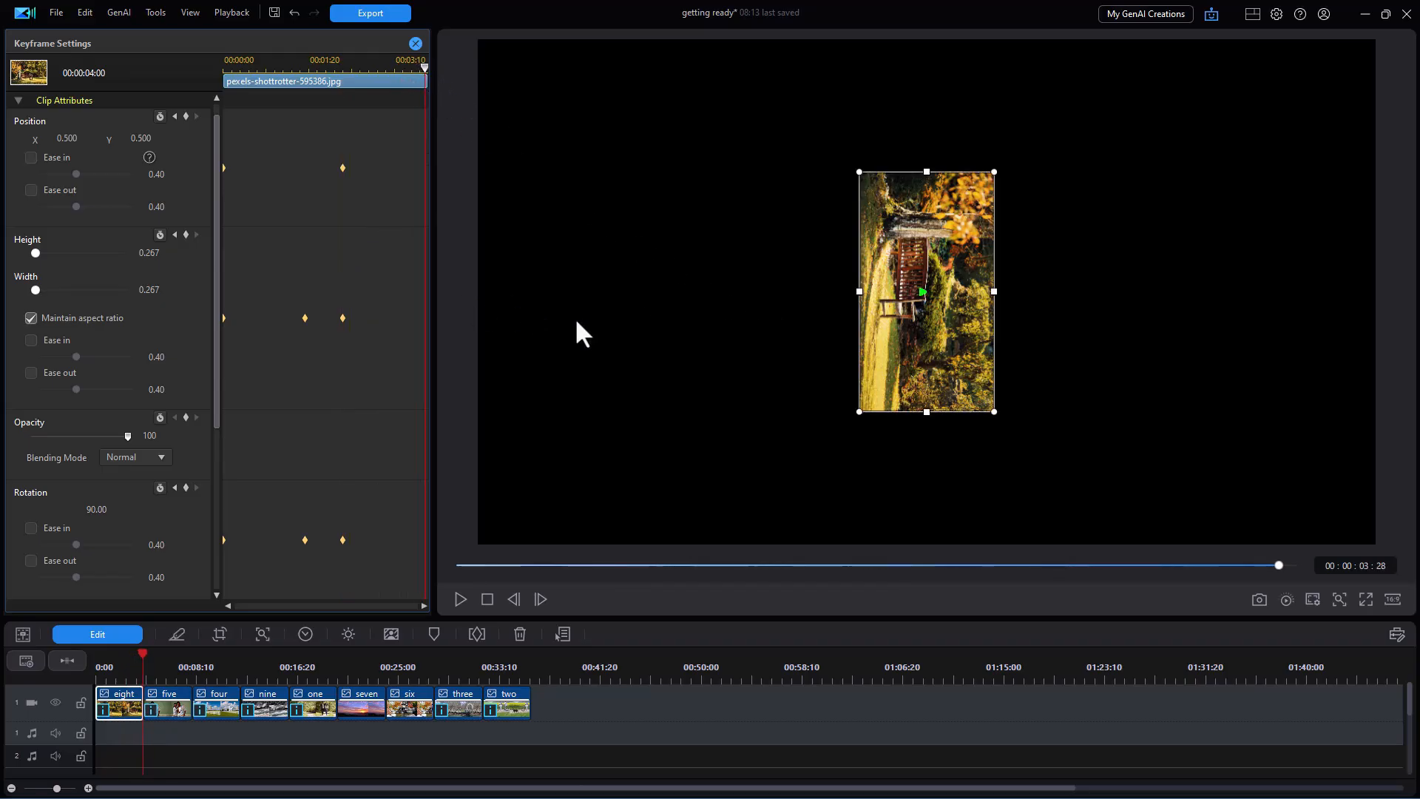
left_click(110, 503)
type("360")
key("Return")
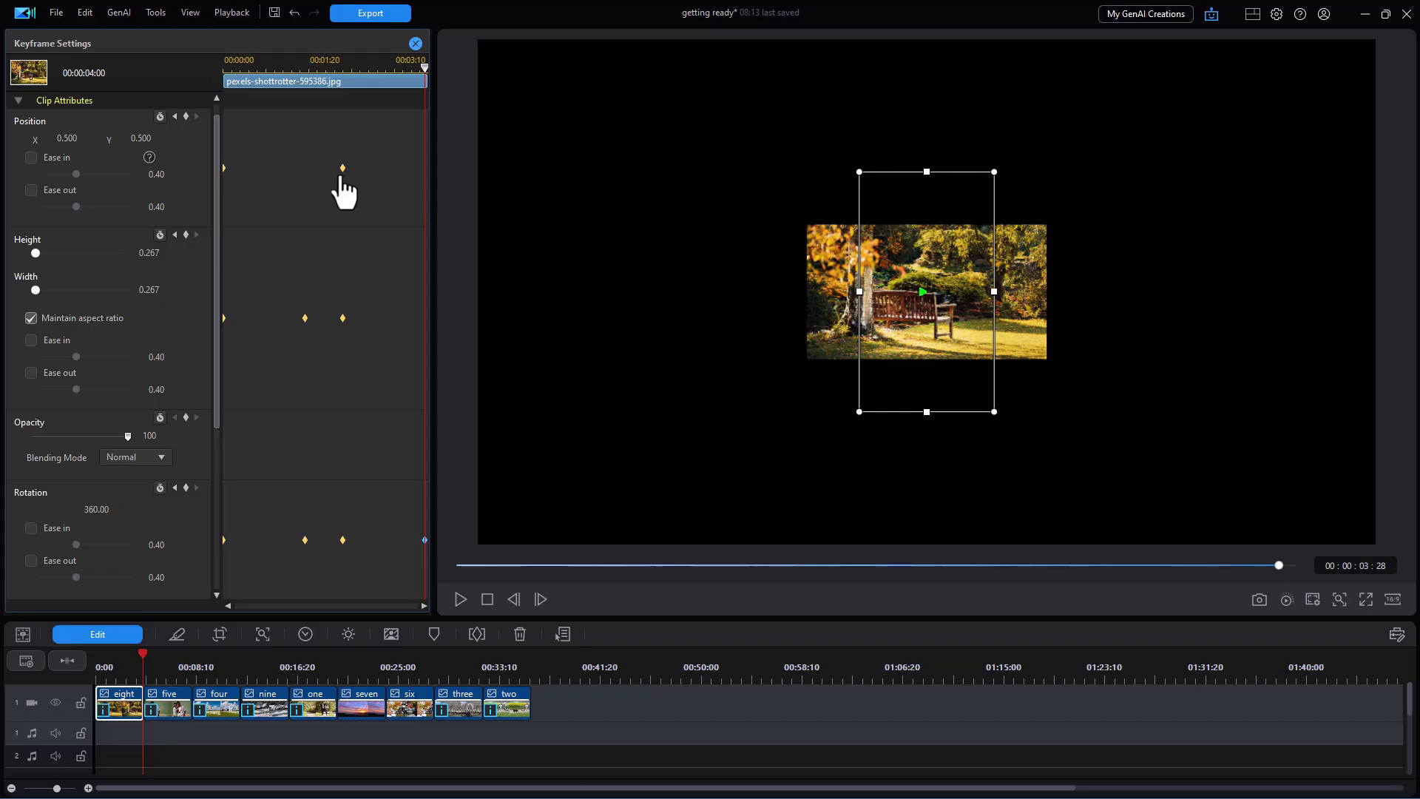
left_click_drag(942, 296, 1324, 425)
Step: Play back photo eight's complete keyframe animation, stop it and close the keyframe settings
left_click(459, 600)
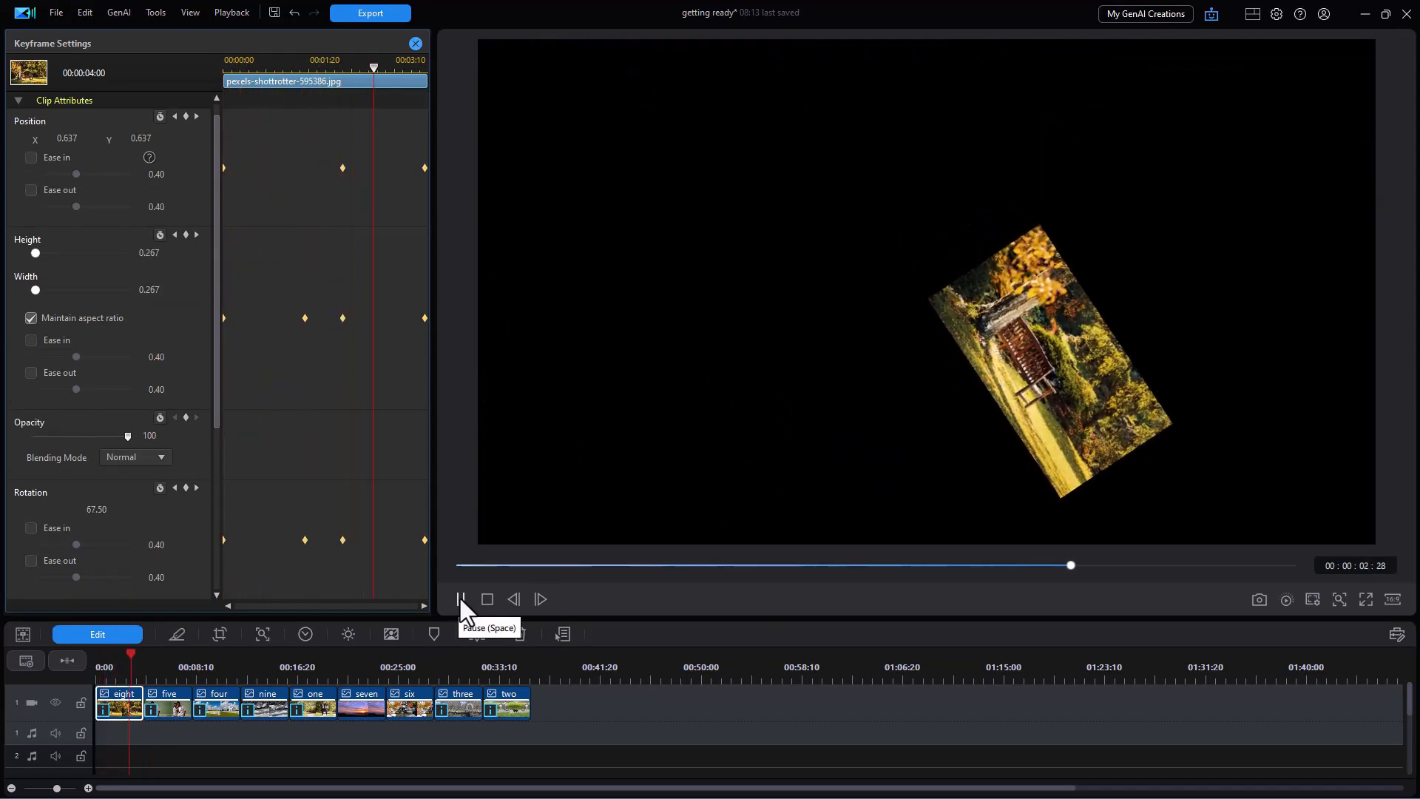
left_click(486, 597)
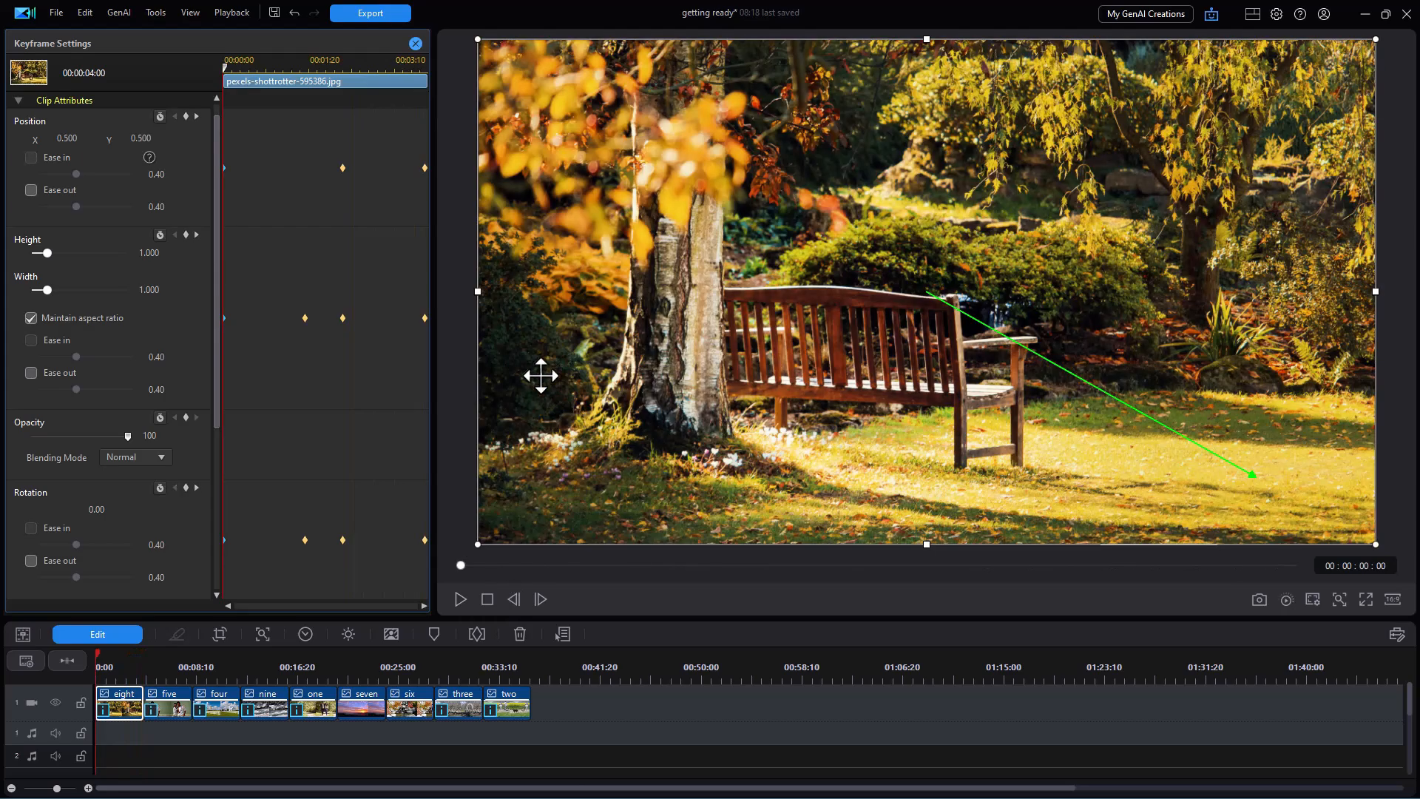
left_click(415, 44)
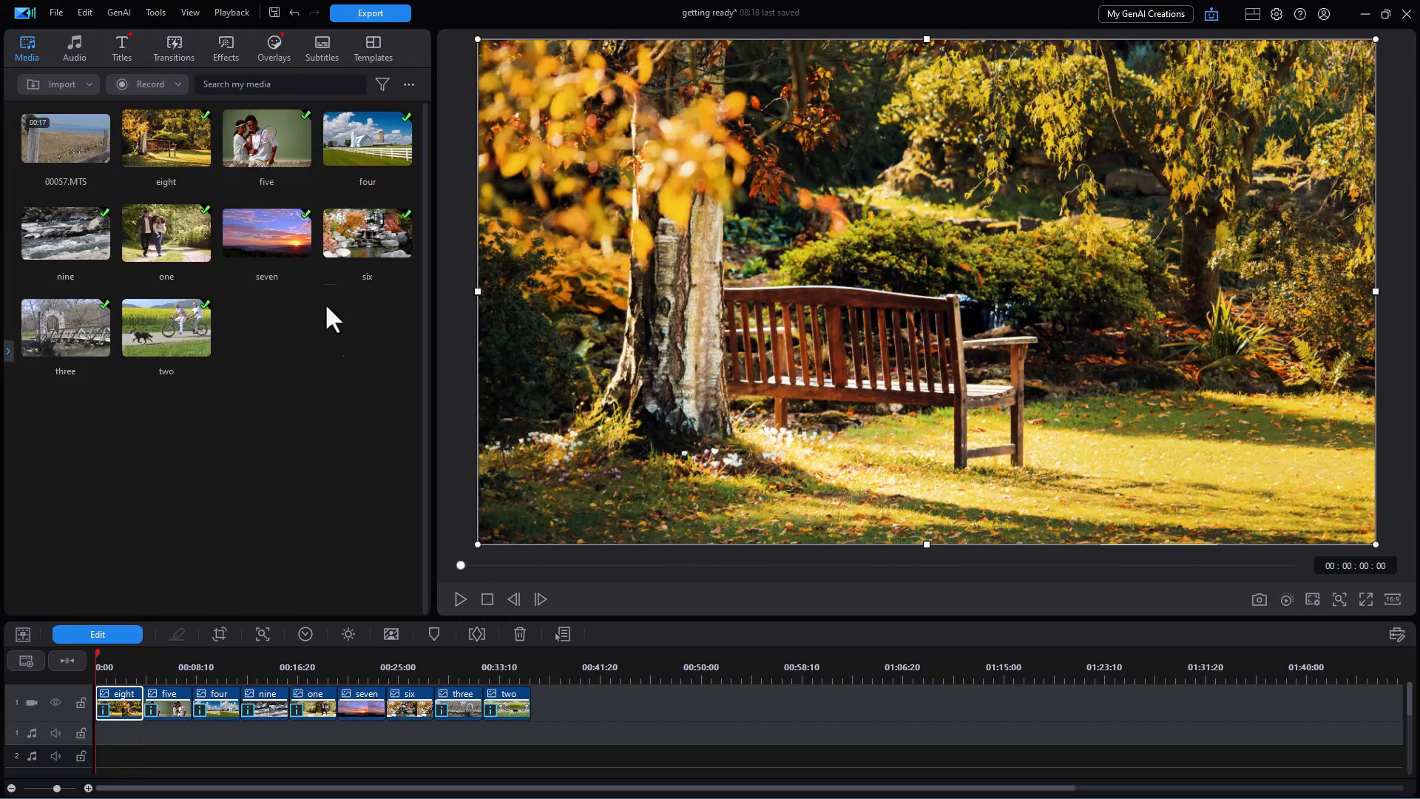
Step: Copy photo eight's keyframe attributes, paste them onto photo five and play back both photos
right_click(114, 701)
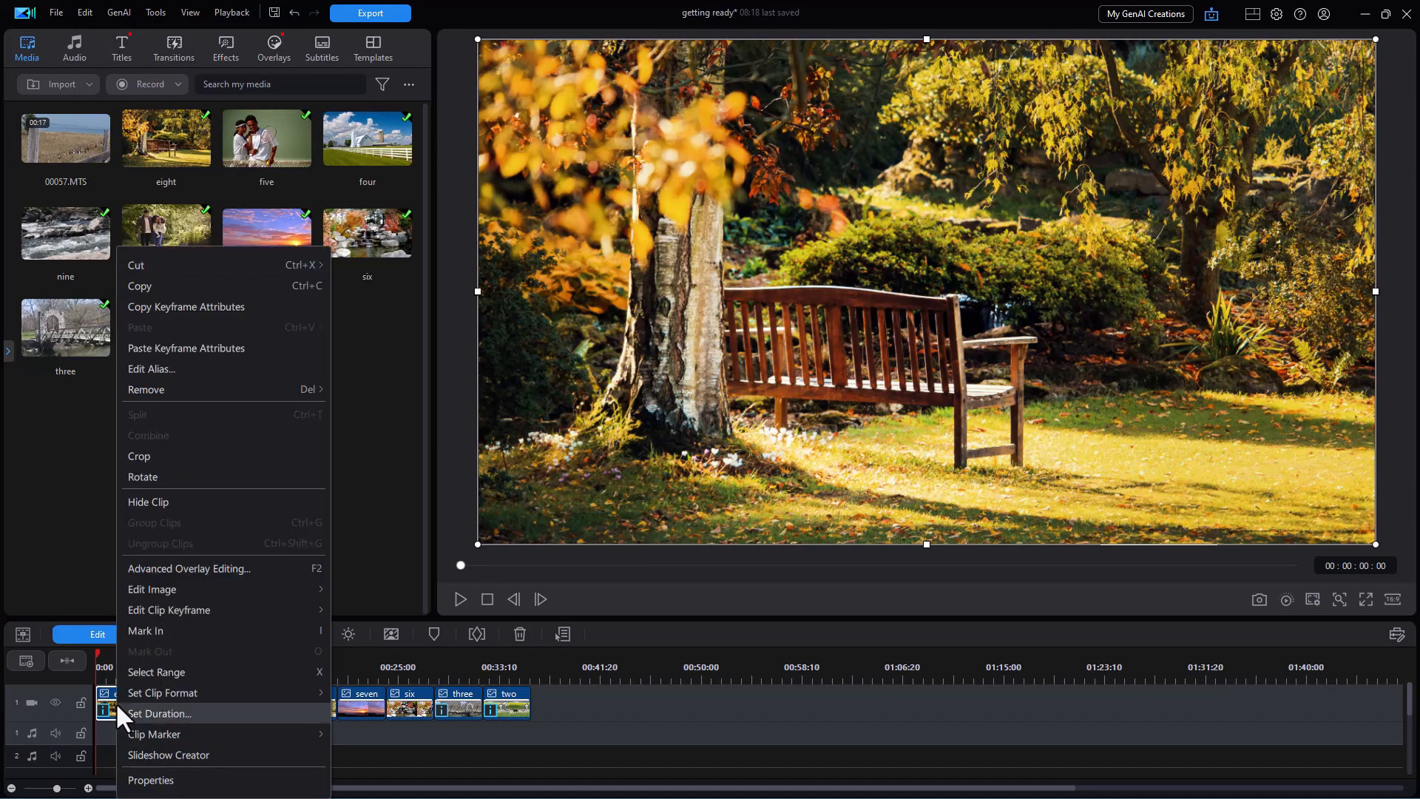
left_click(188, 305)
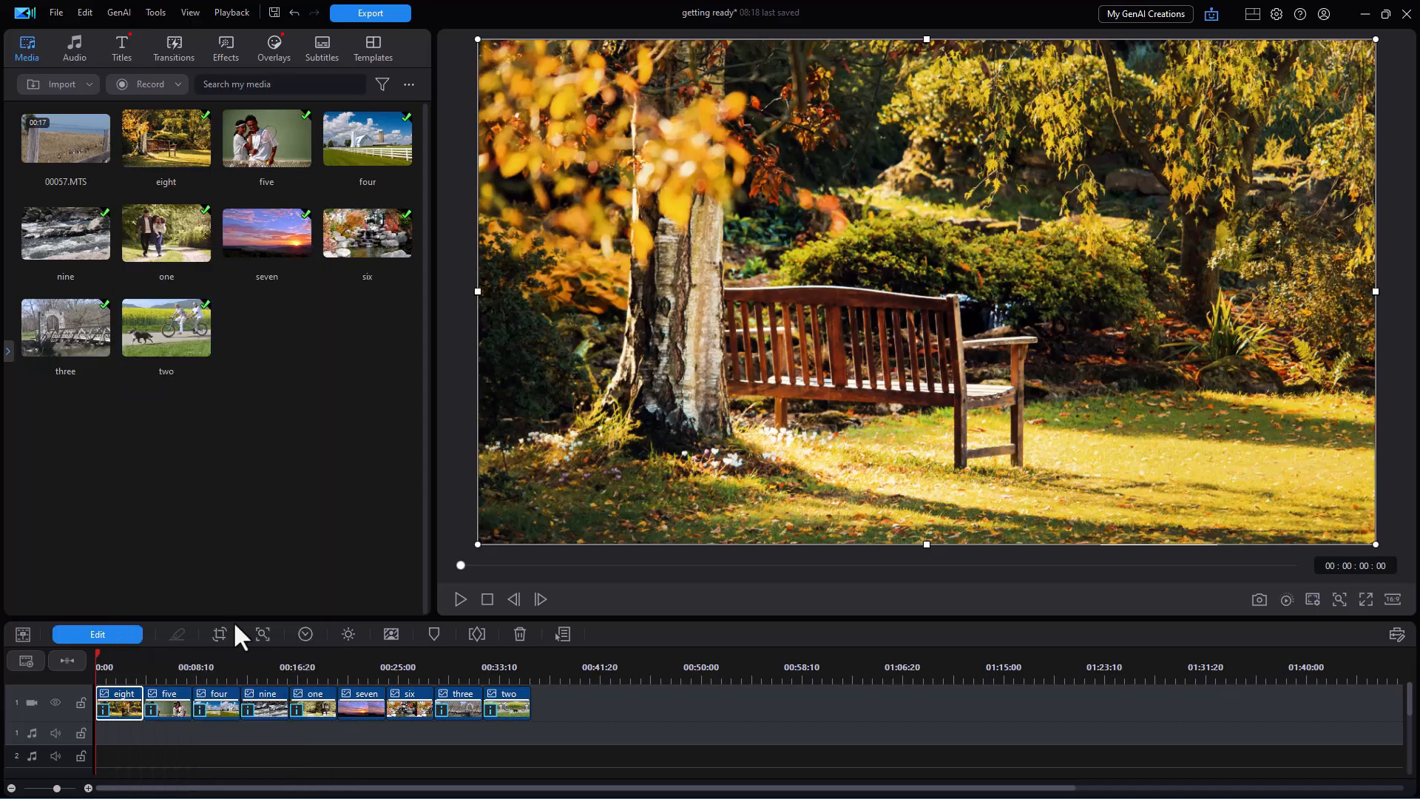
right_click(167, 705)
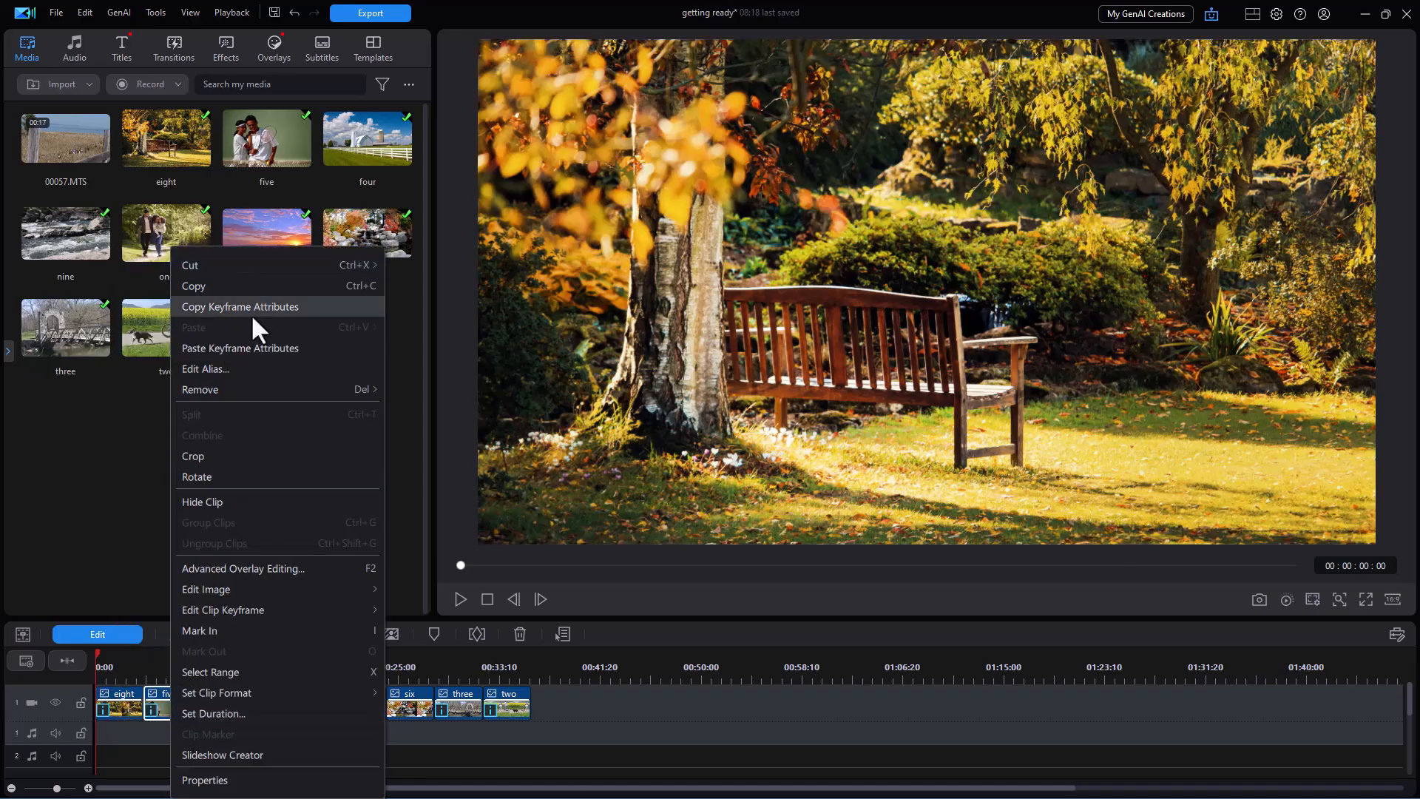
left_click(244, 347)
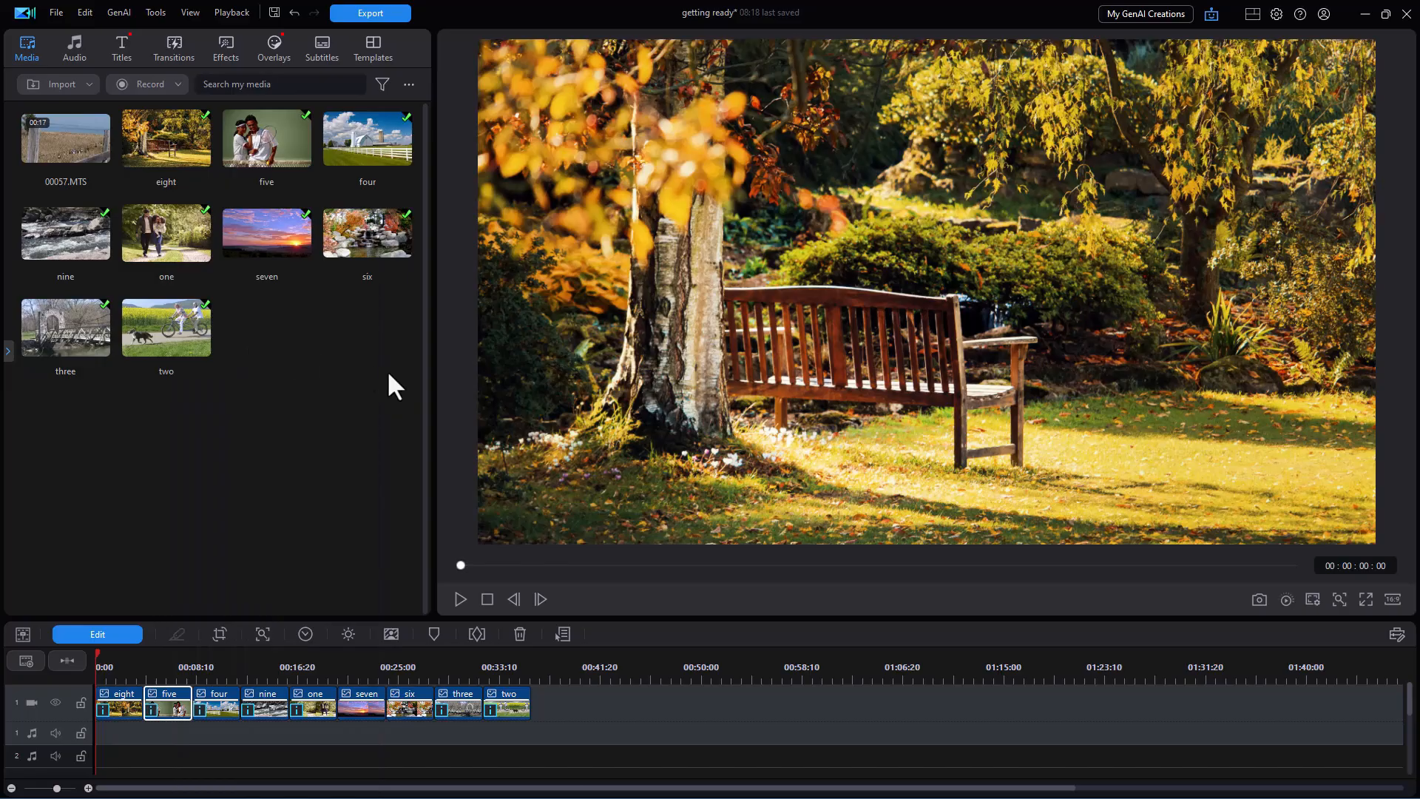
left_click(458, 599)
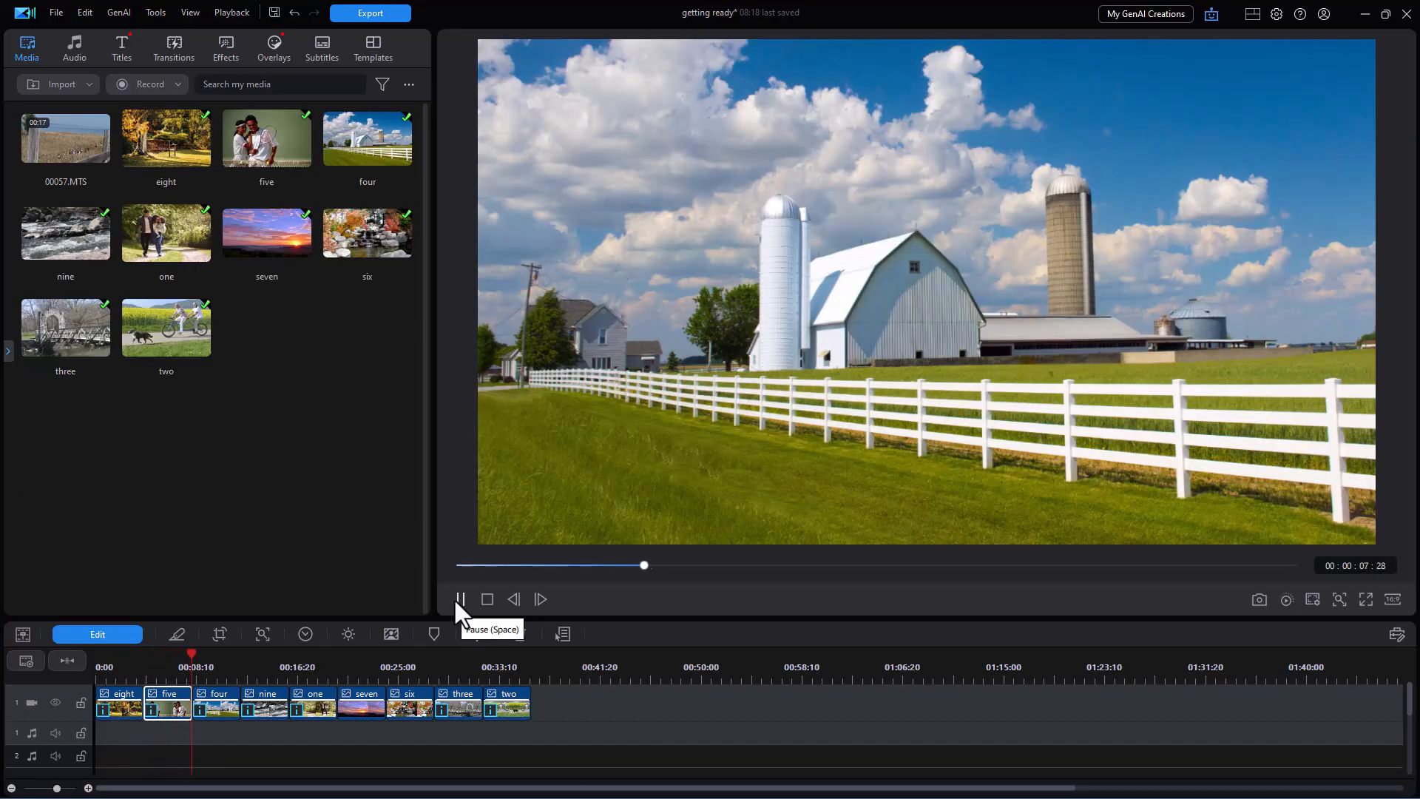
left_click(453, 598)
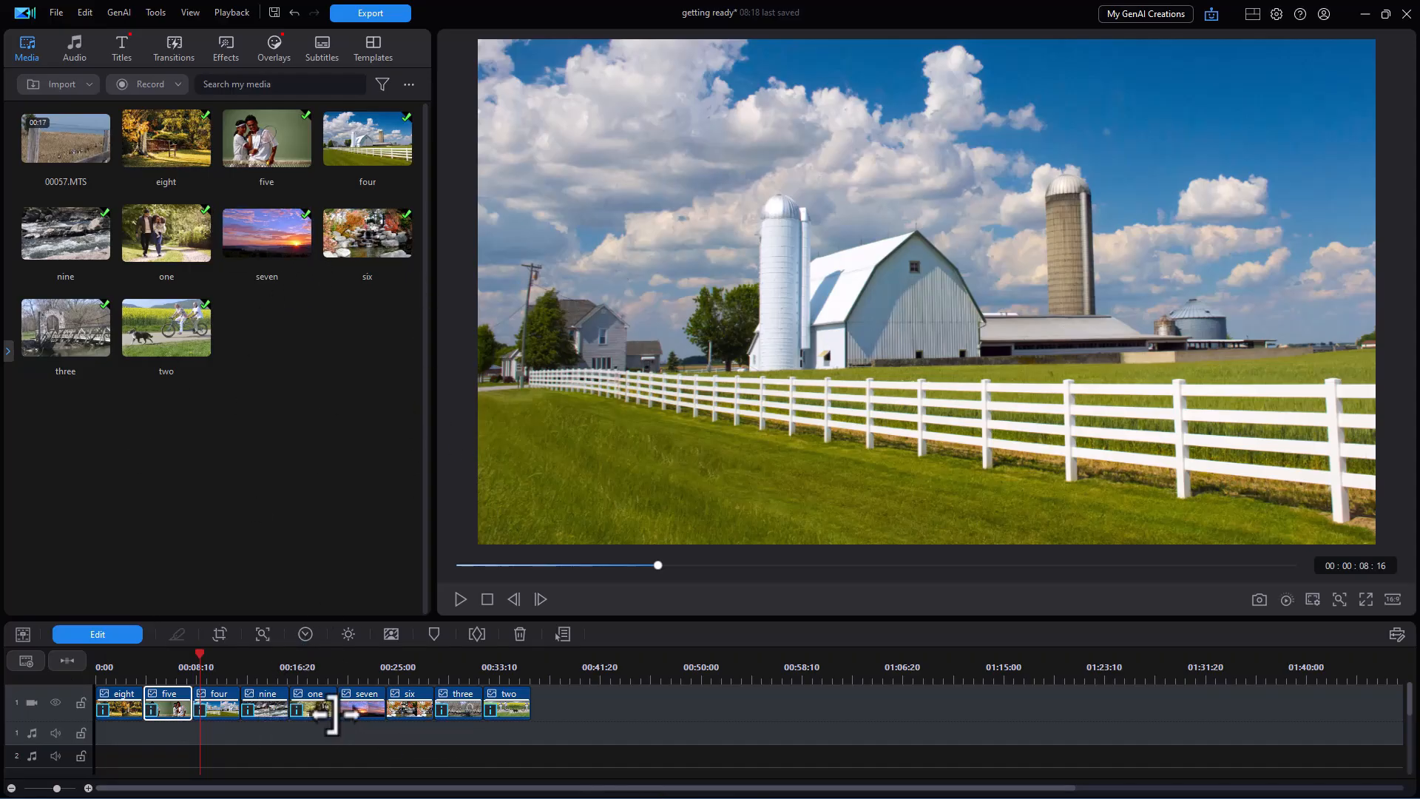
Step: Open Crop / Rotate for photo one, move the 16:9 crop area up to include more space above the heads, and apply it
left_click(314, 703)
left_click(322, 678)
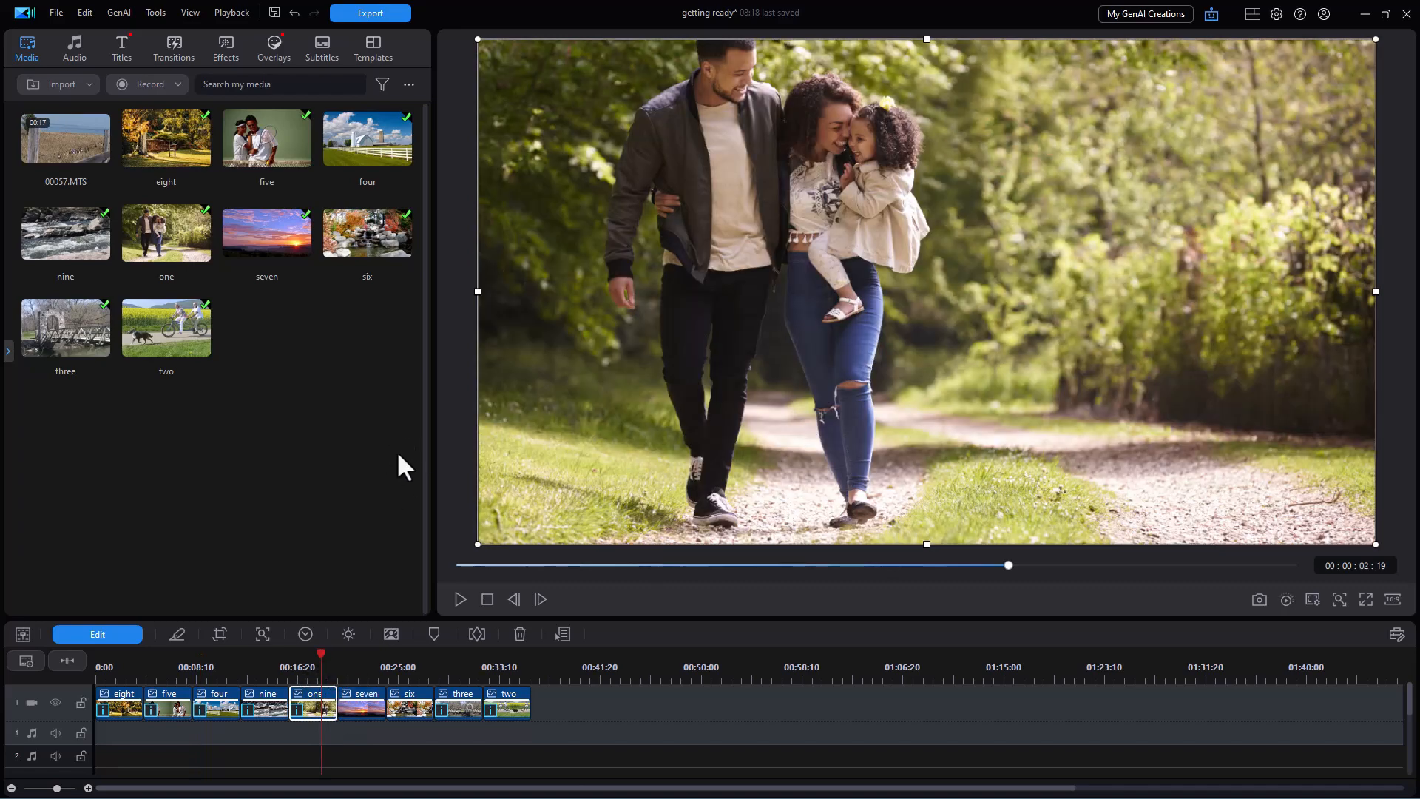
left_click(294, 710)
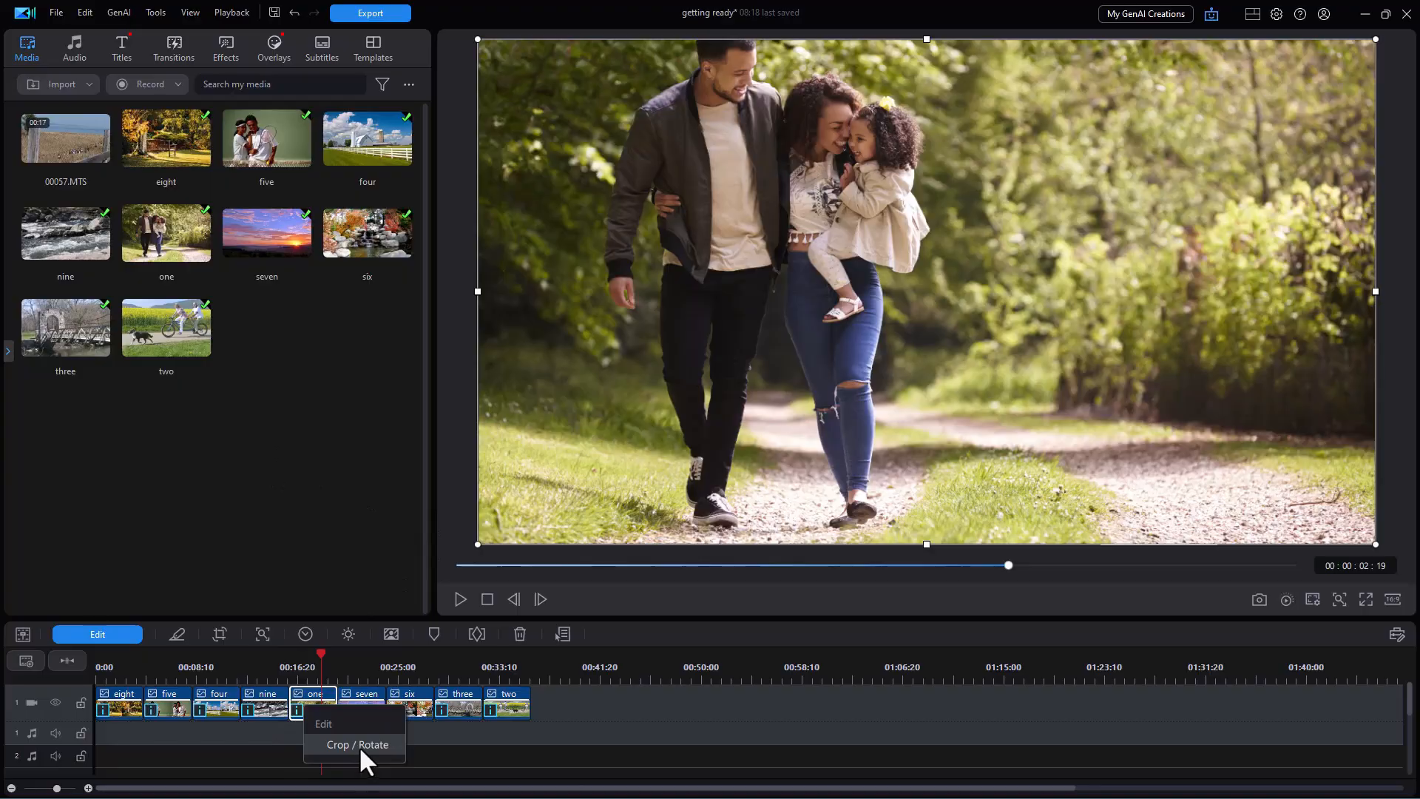
left_click(358, 744)
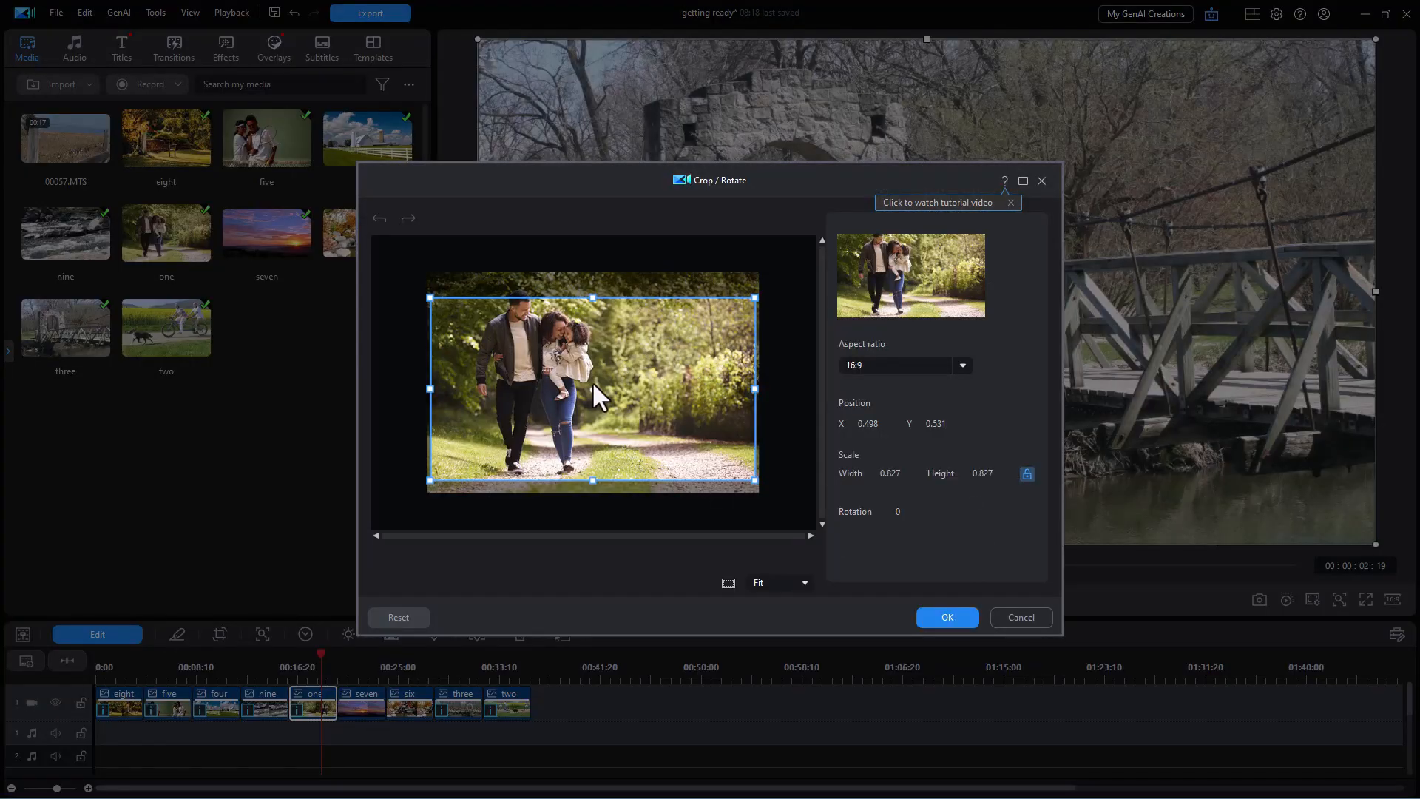
left_click_drag(592, 386, 591, 368)
key("Return")
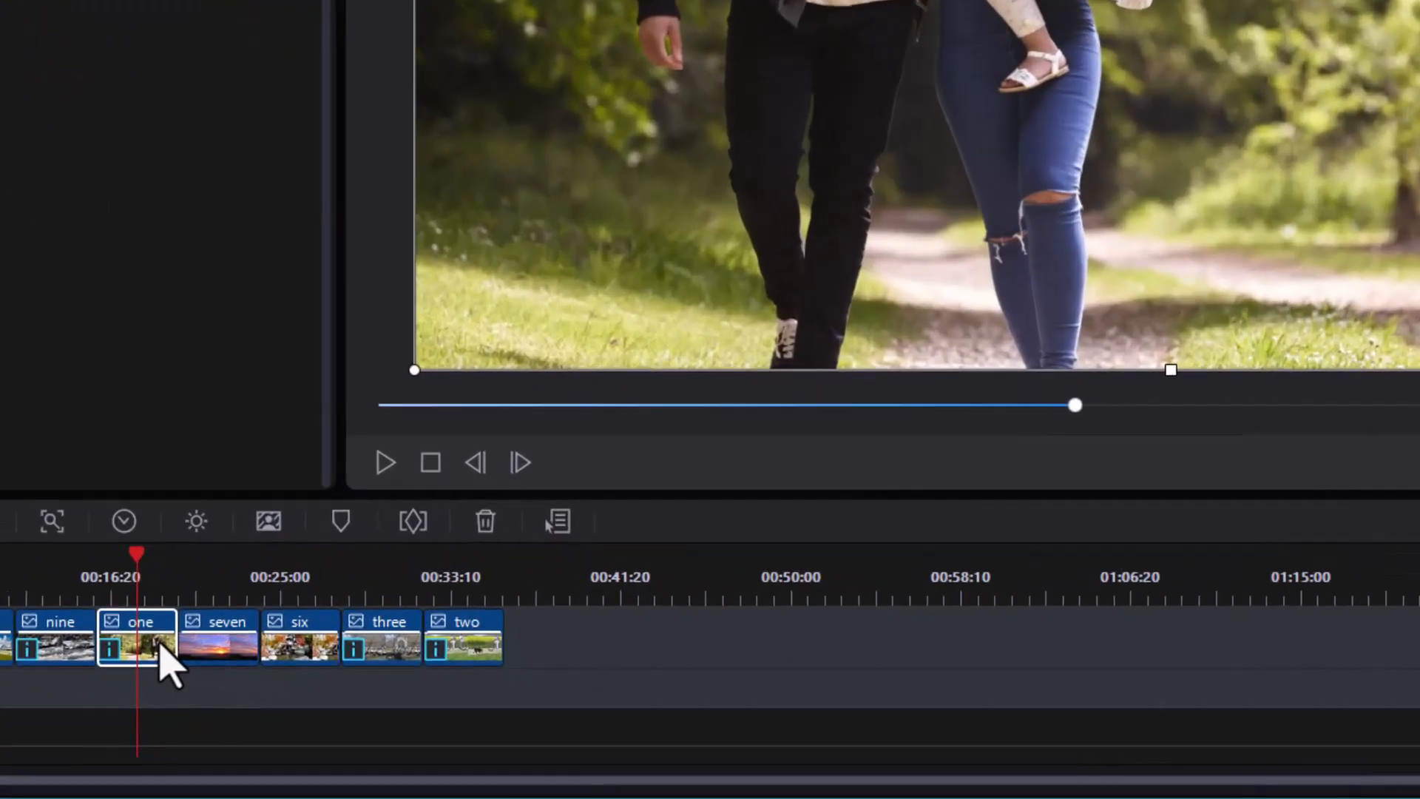
Step: Open photo one's keyframe settings, expand the color adjustments and keyframe the saturation at 0 at the photo's start
right_click(308, 704)
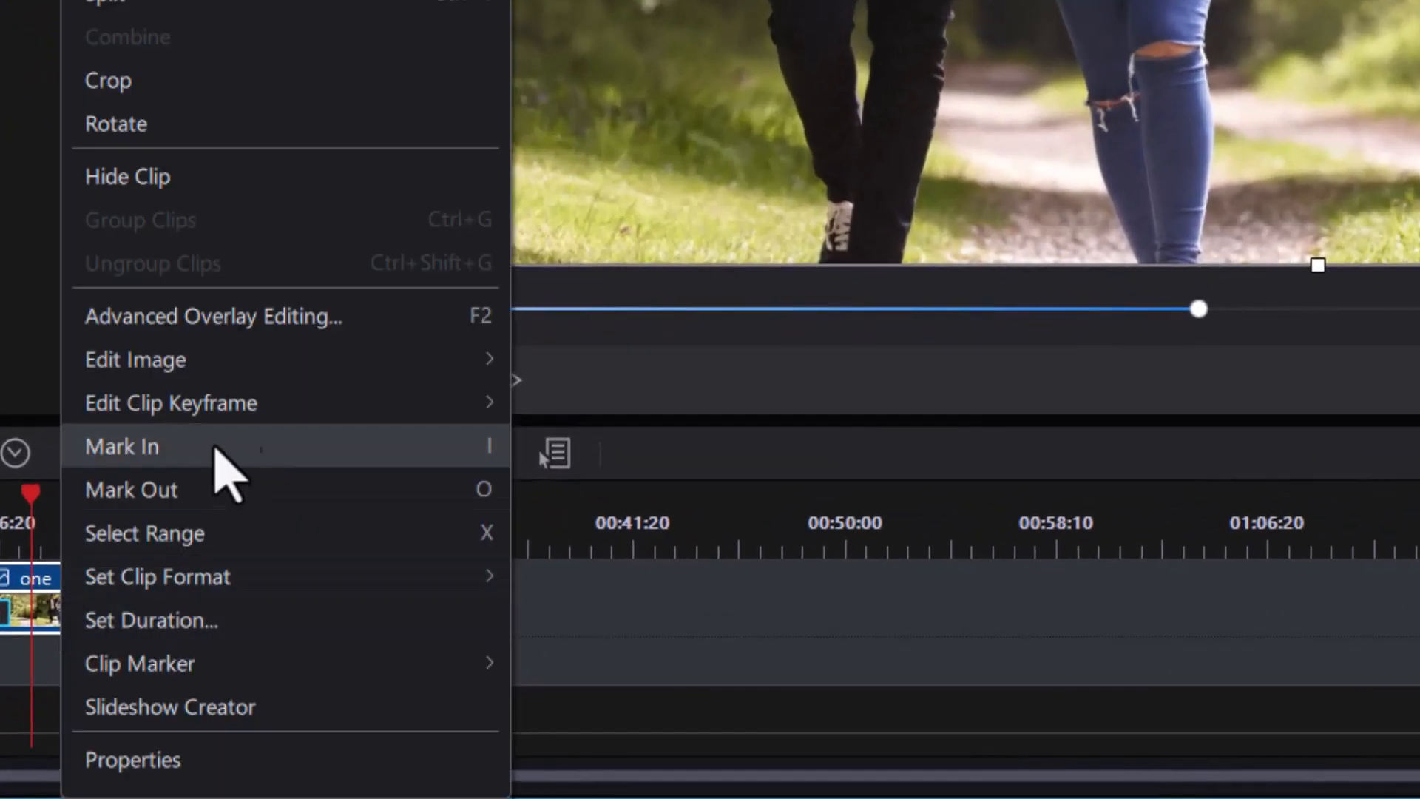
mouse_move(401, 591)
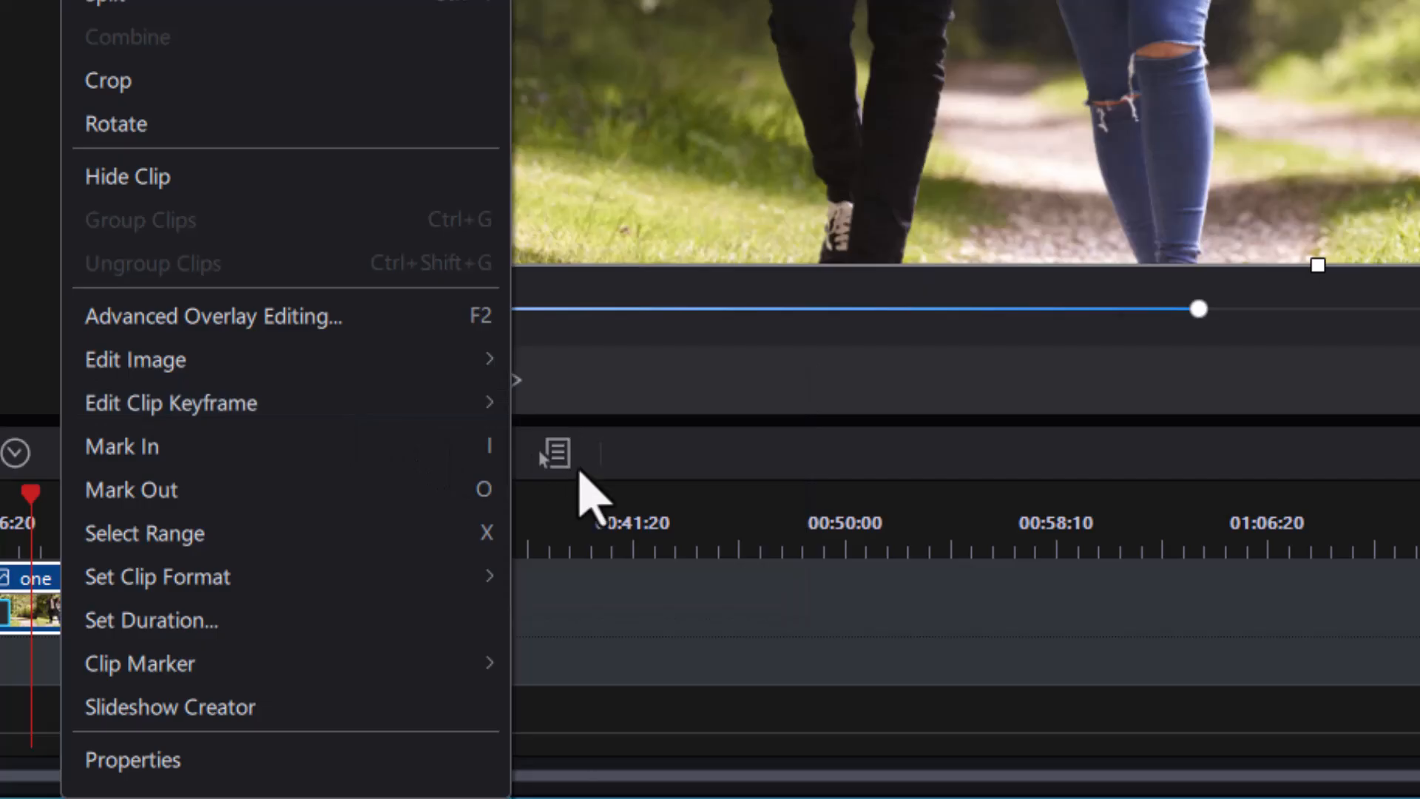
mouse_move(417, 405)
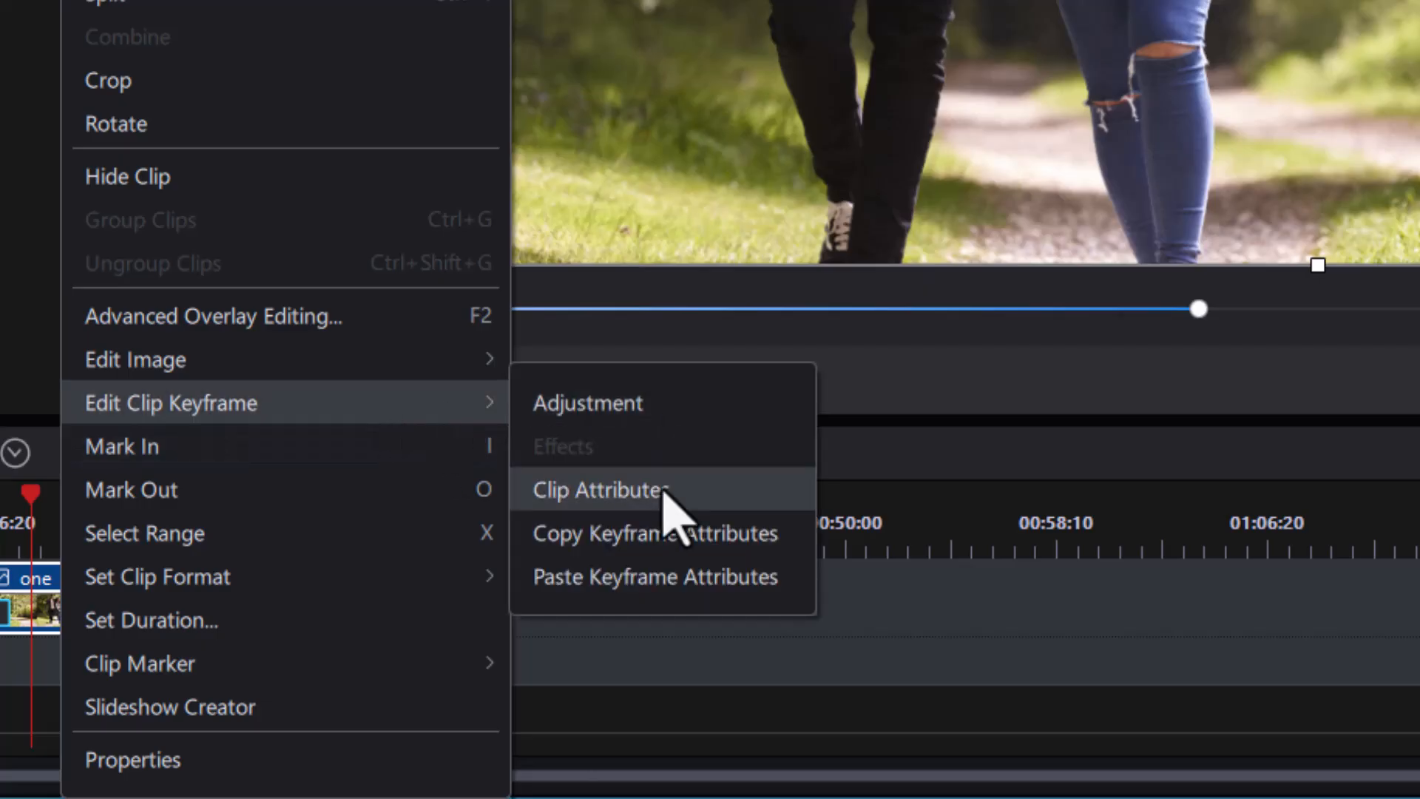
left_click(669, 489)
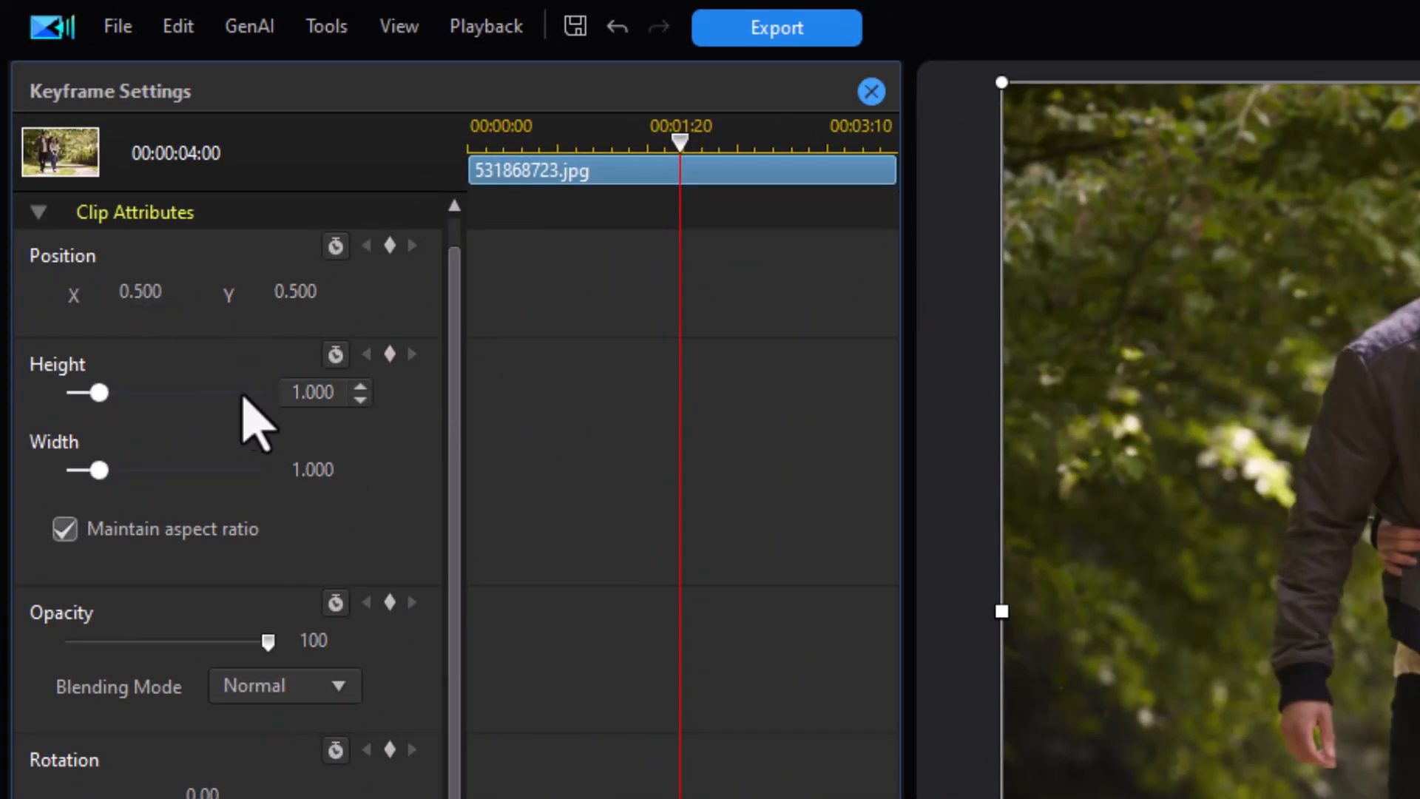
left_click(39, 213)
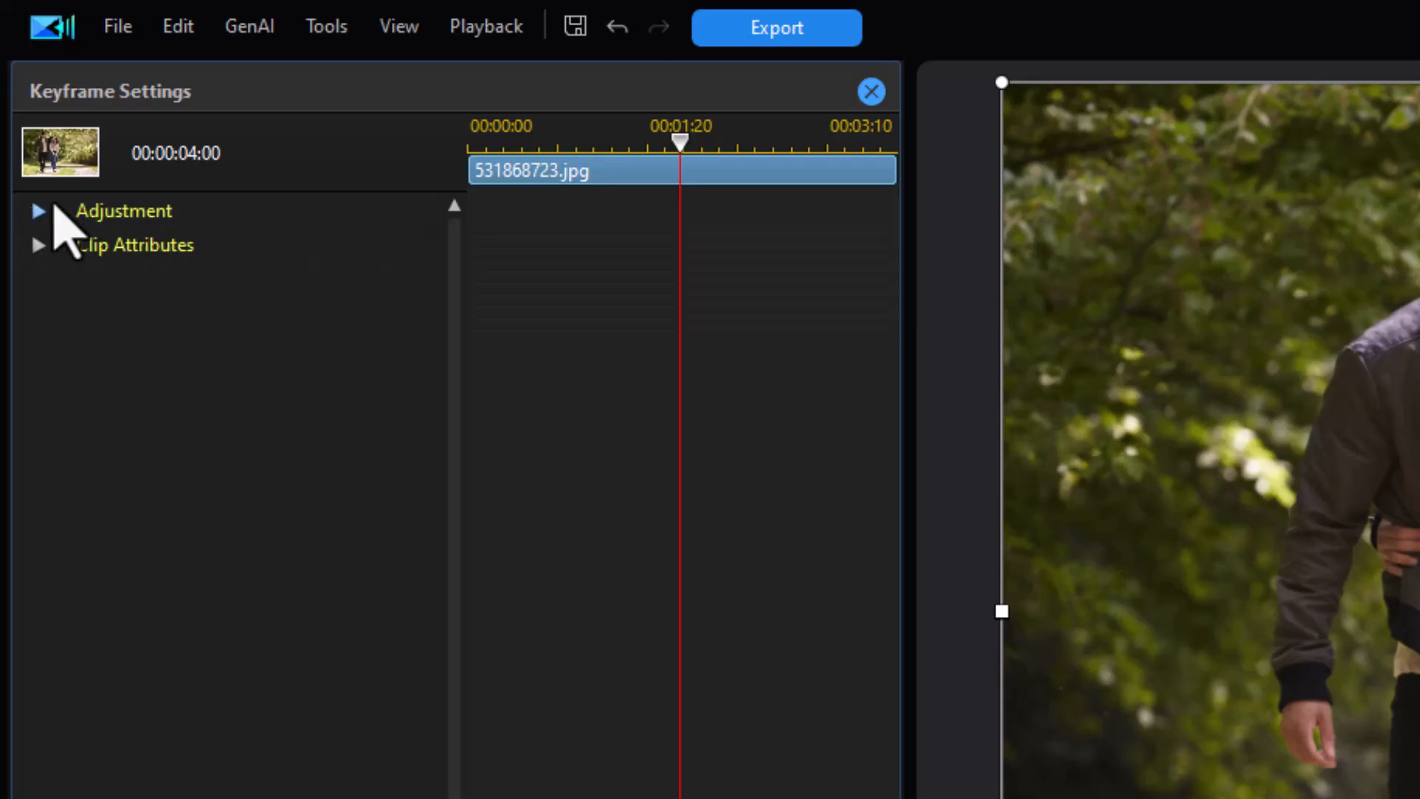
left_click(39, 211)
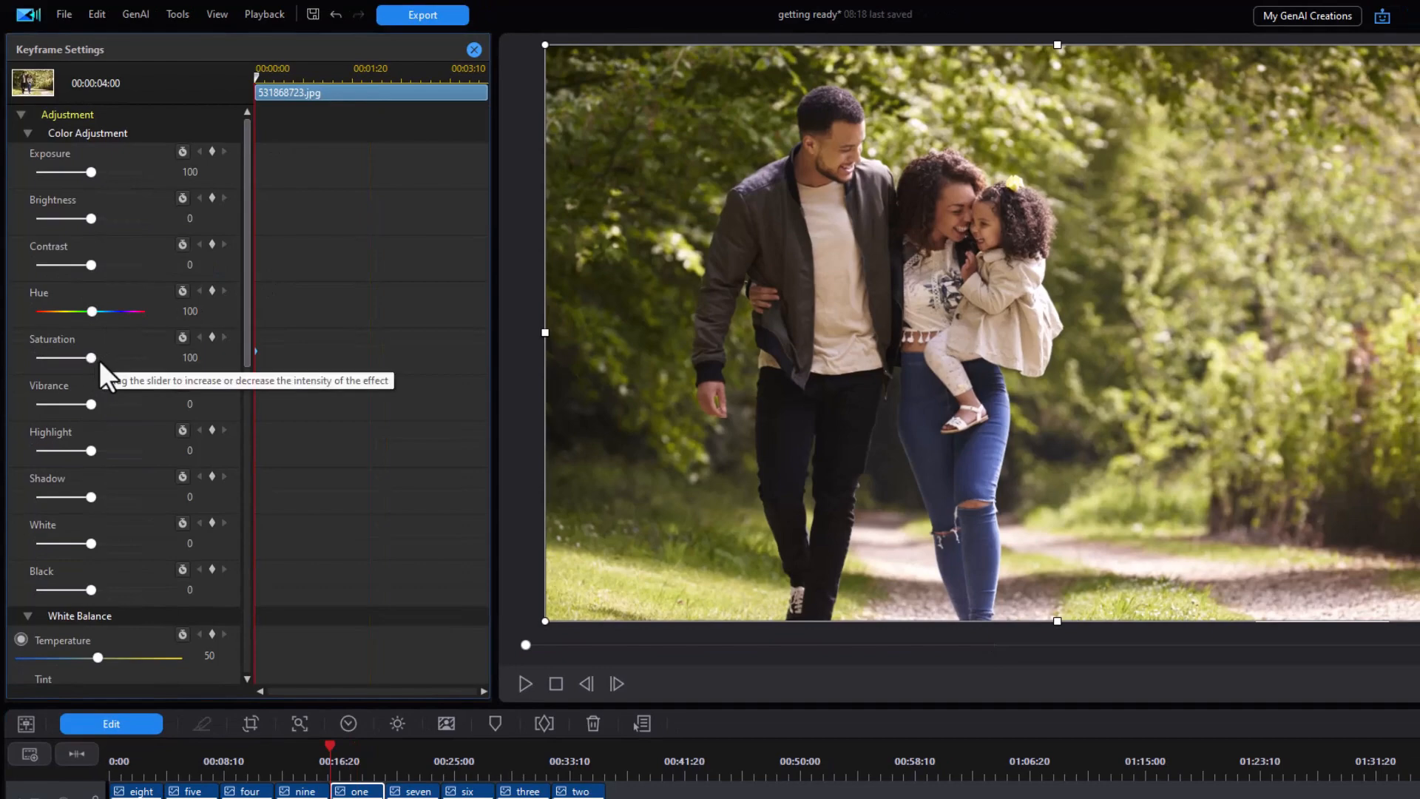
left_click_drag(95, 358, 6, 370)
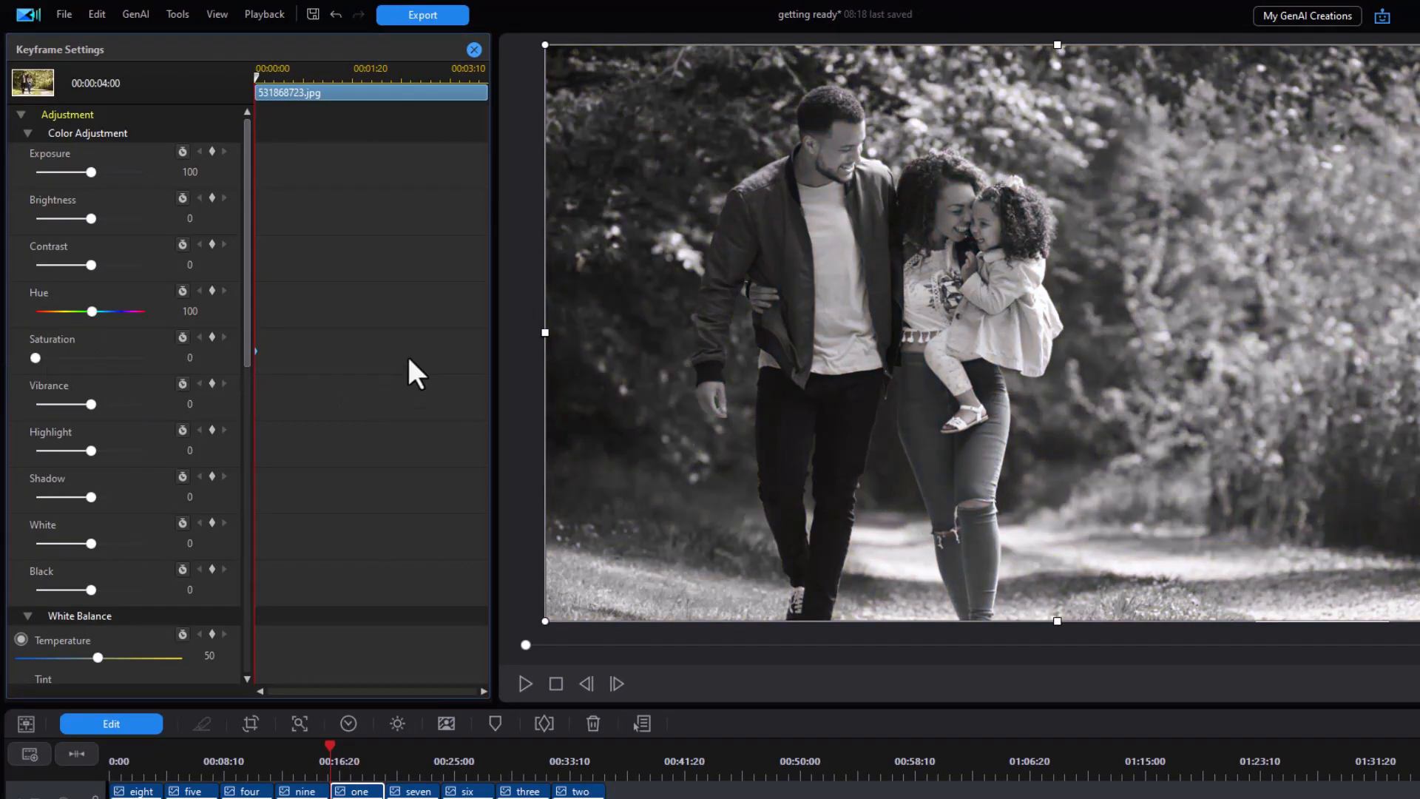
Step: Near the end of photo one, keyframe its saturation at 102, keeping the starting keyframe at 0
left_click(472, 80)
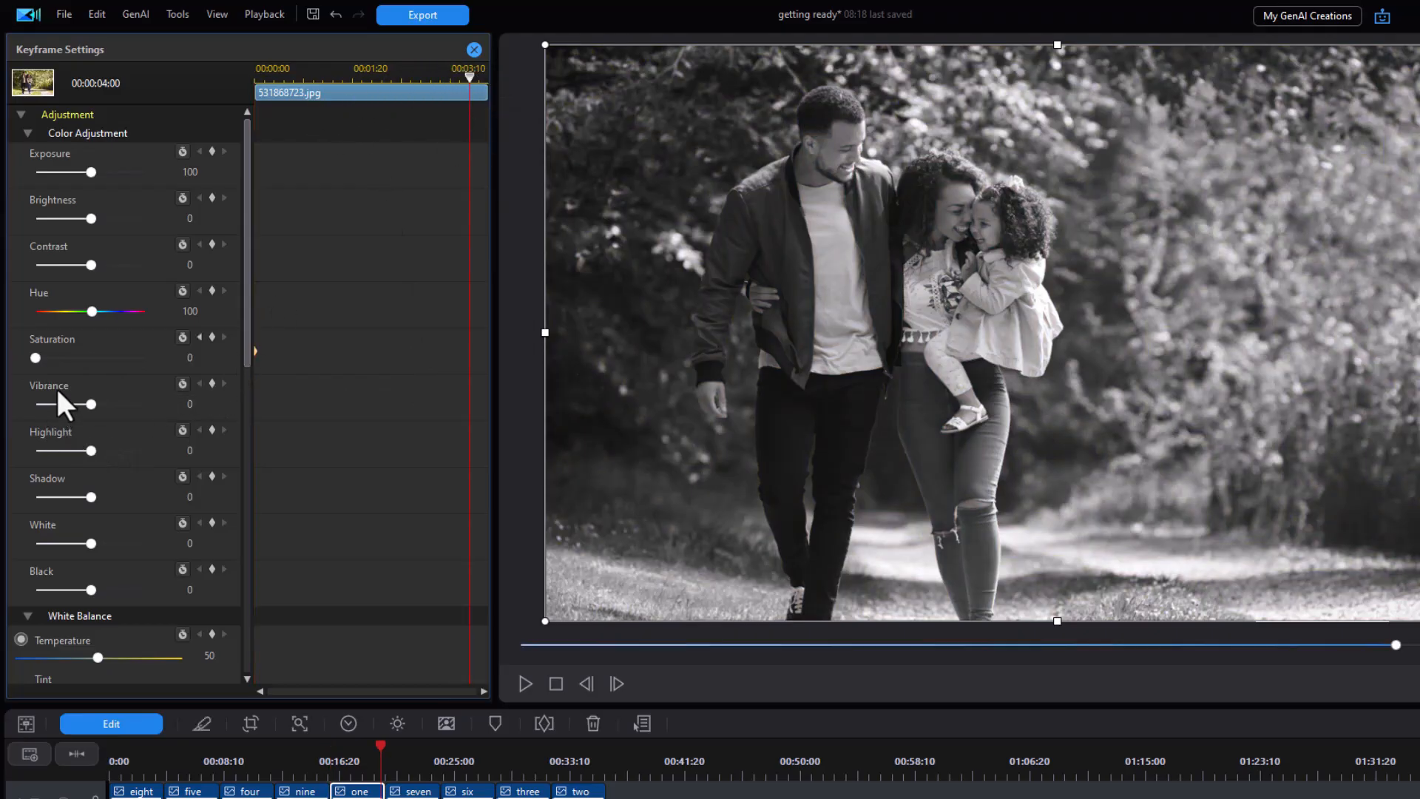
left_click_drag(36, 354, 87, 359)
left_click_drag(87, 358, 87, 358)
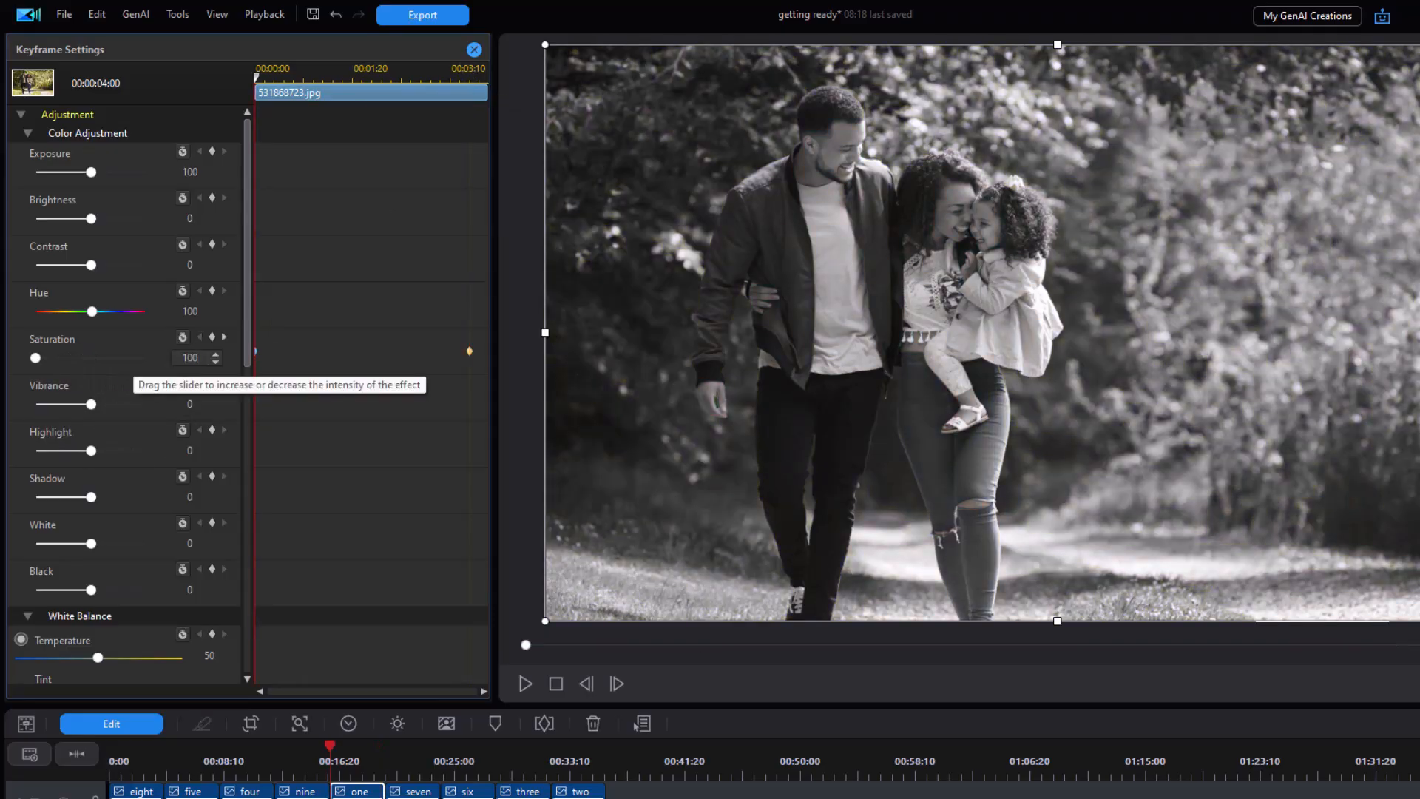
key("Return")
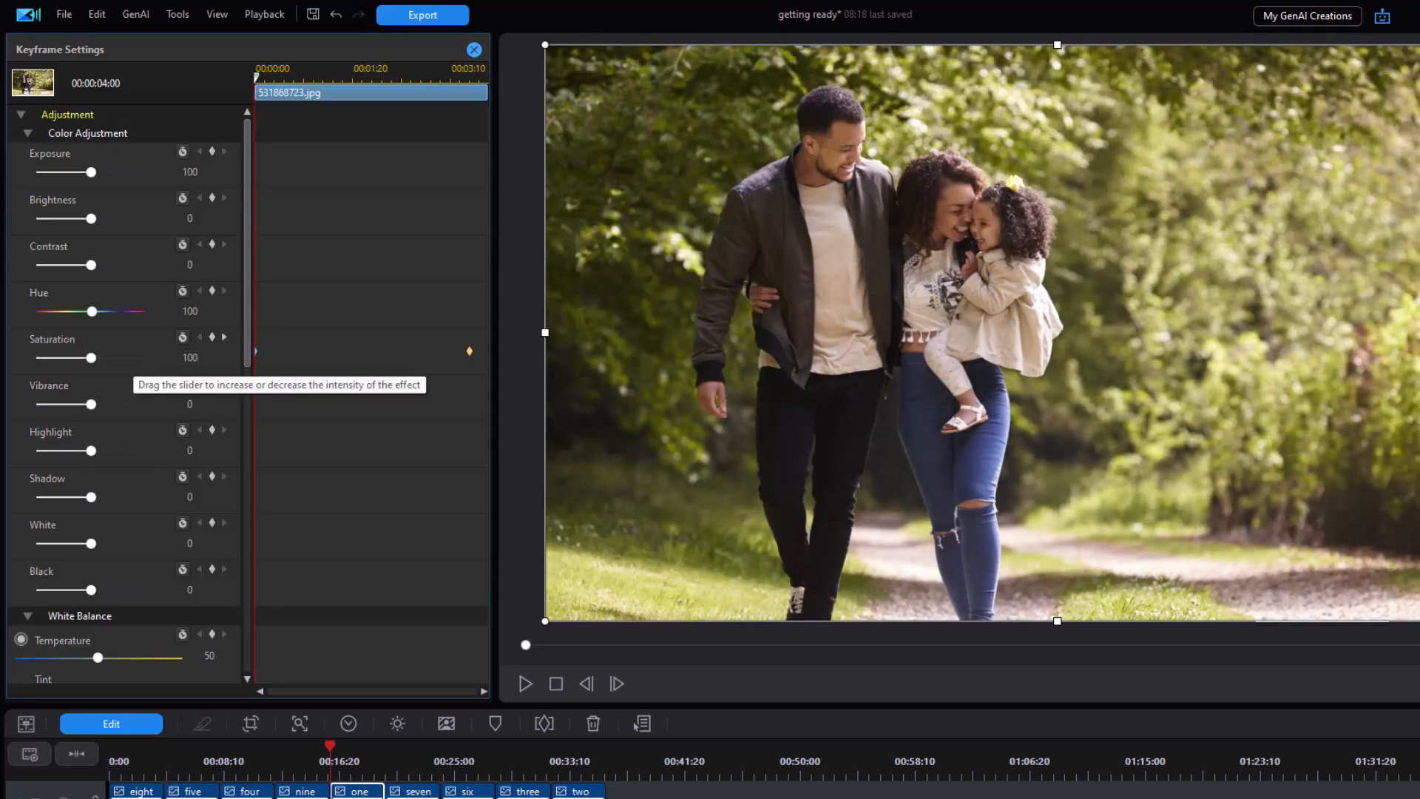
key("ctrl+z")
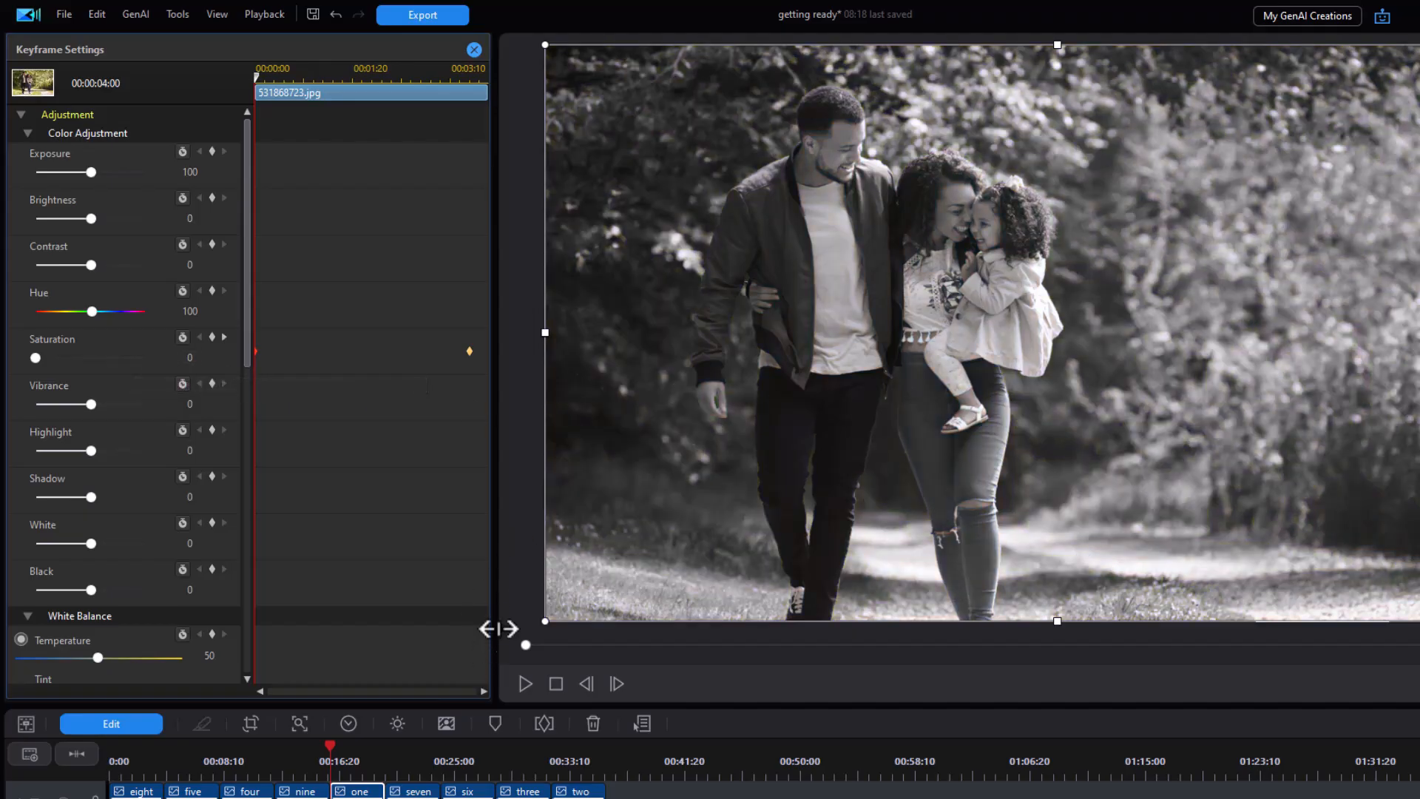
Step: Move the second saturation keyframe back to the middle of photo one and play back the fade from black-and-white to color
left_click(525, 685)
left_click_drag(468, 360, 372, 364)
left_click(526, 683)
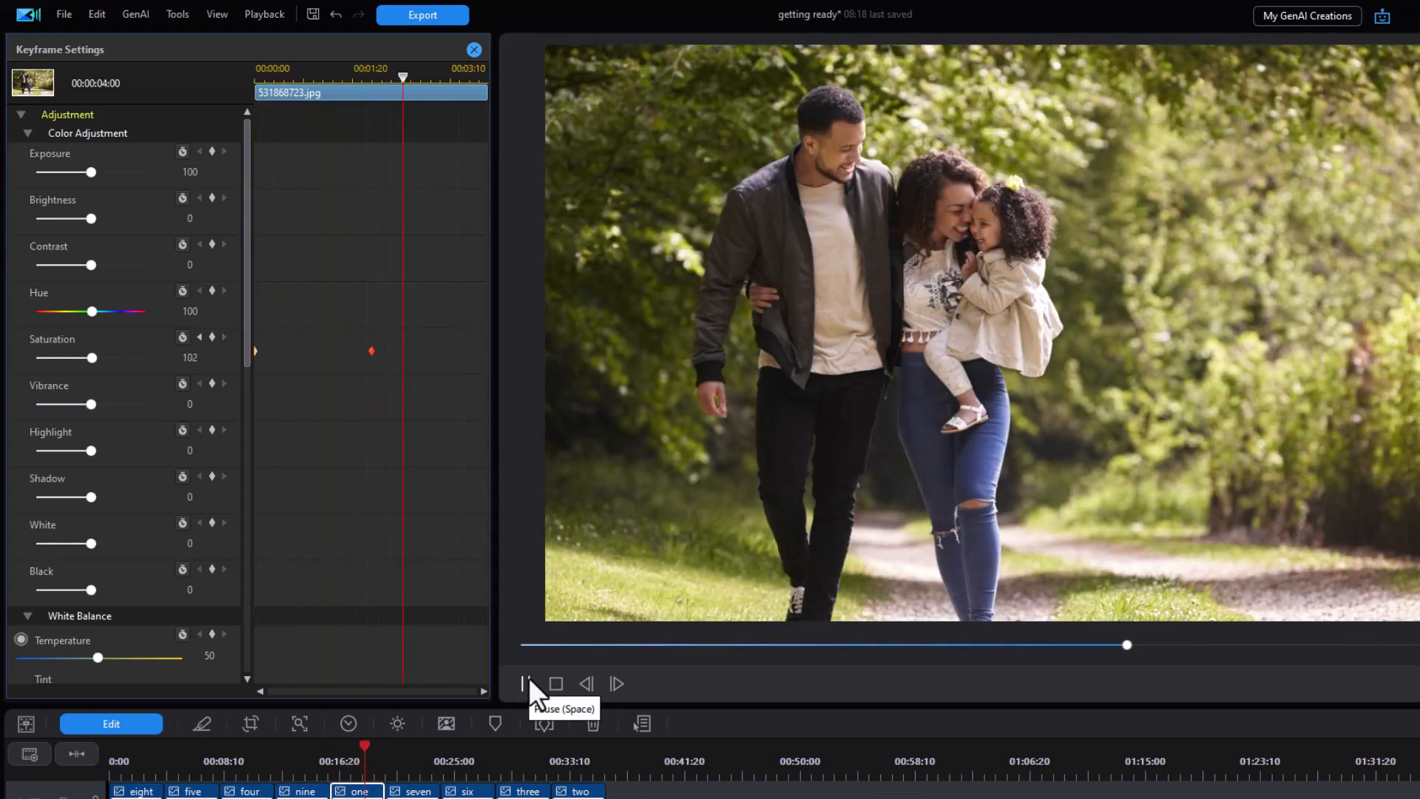
left_click(528, 678)
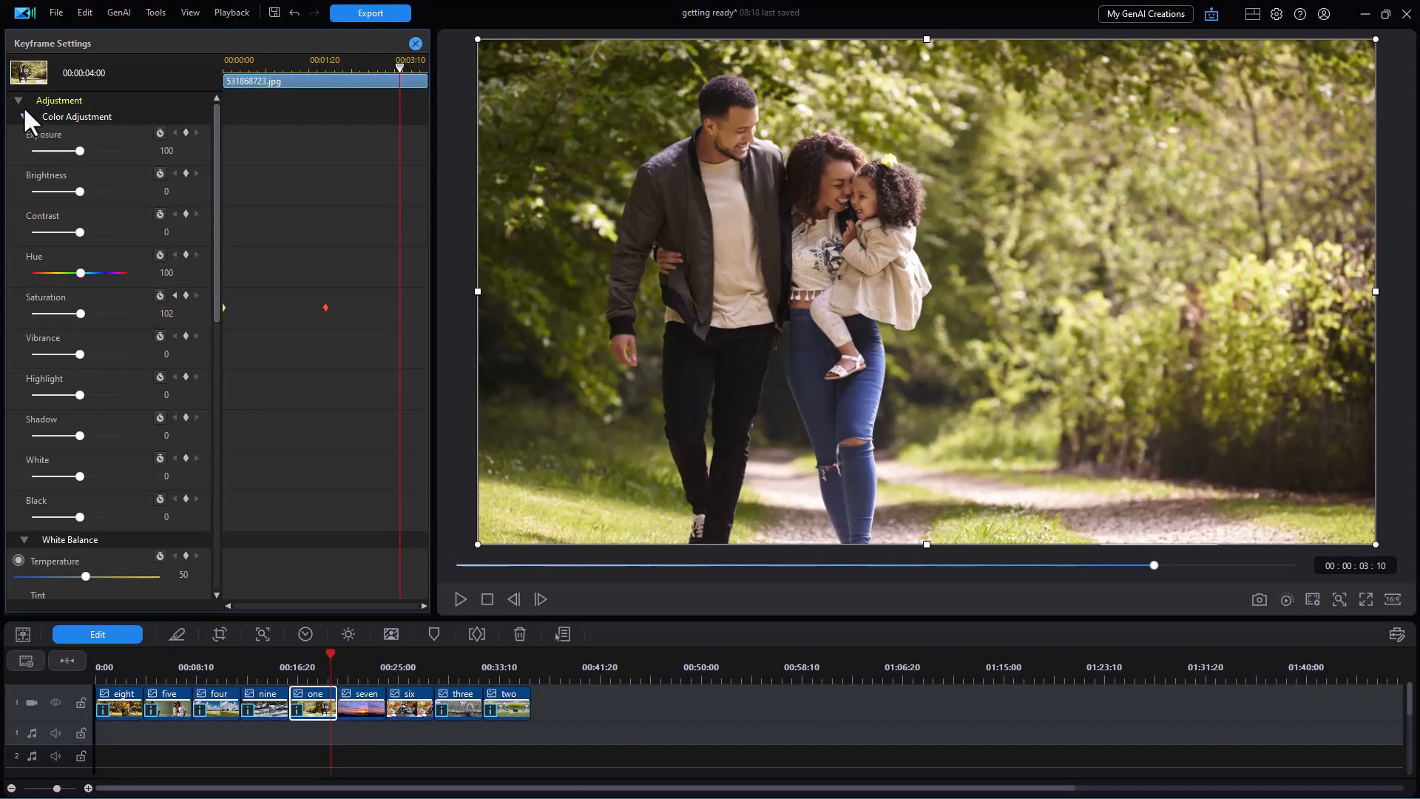
Step: Collapse the adjustment settings, expand the clip attributes and copy photo one's keyframe attributes
left_click(23, 116)
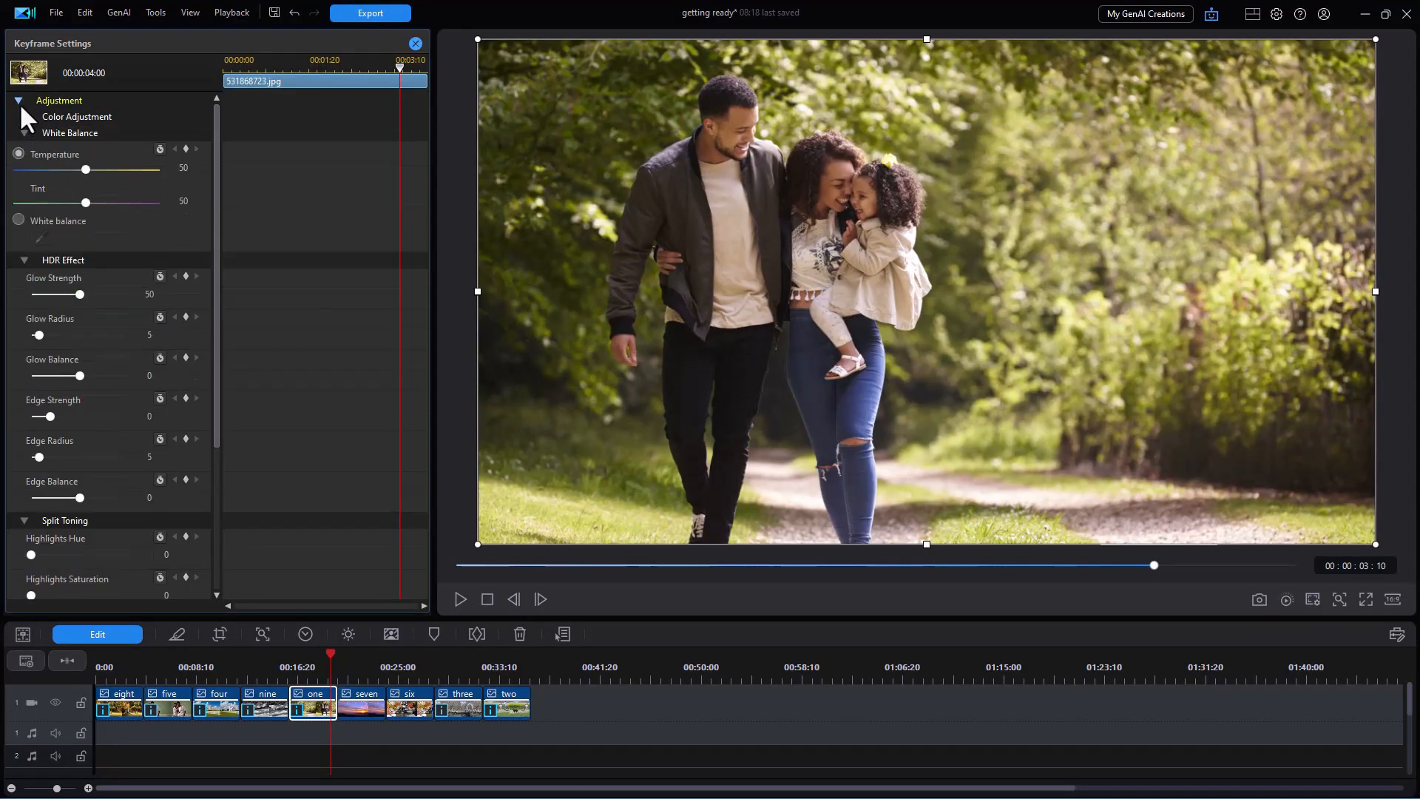
left_click(19, 103)
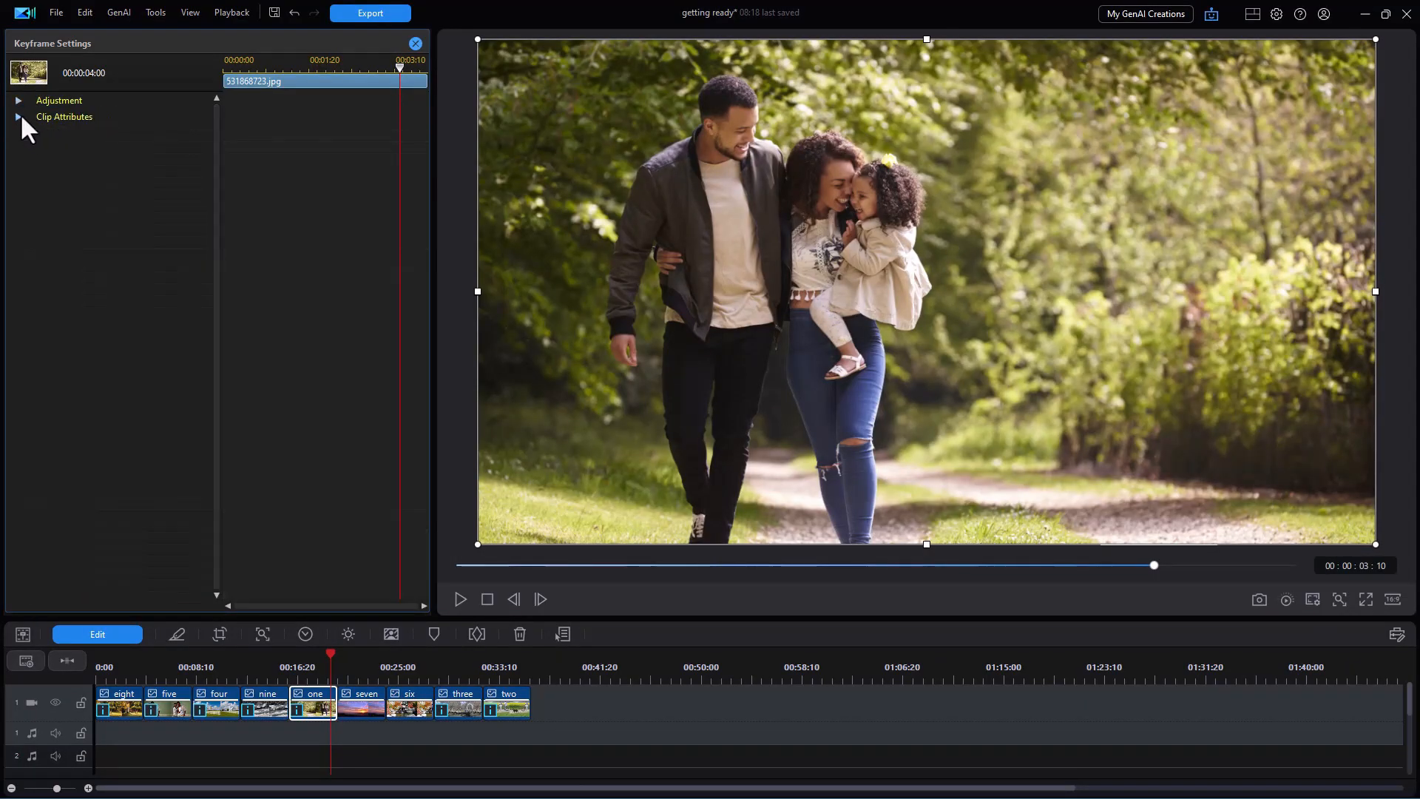
left_click(20, 116)
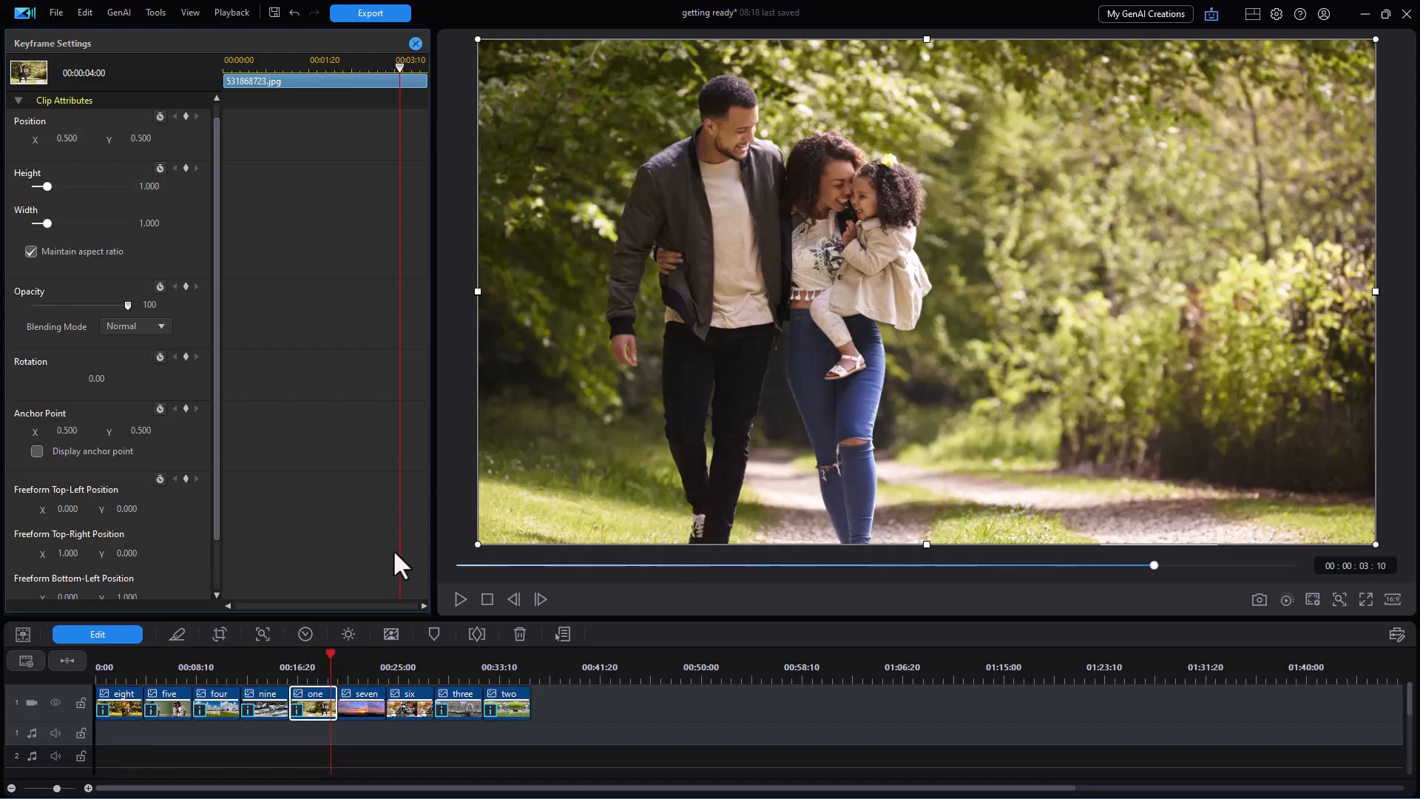
right_click(314, 704)
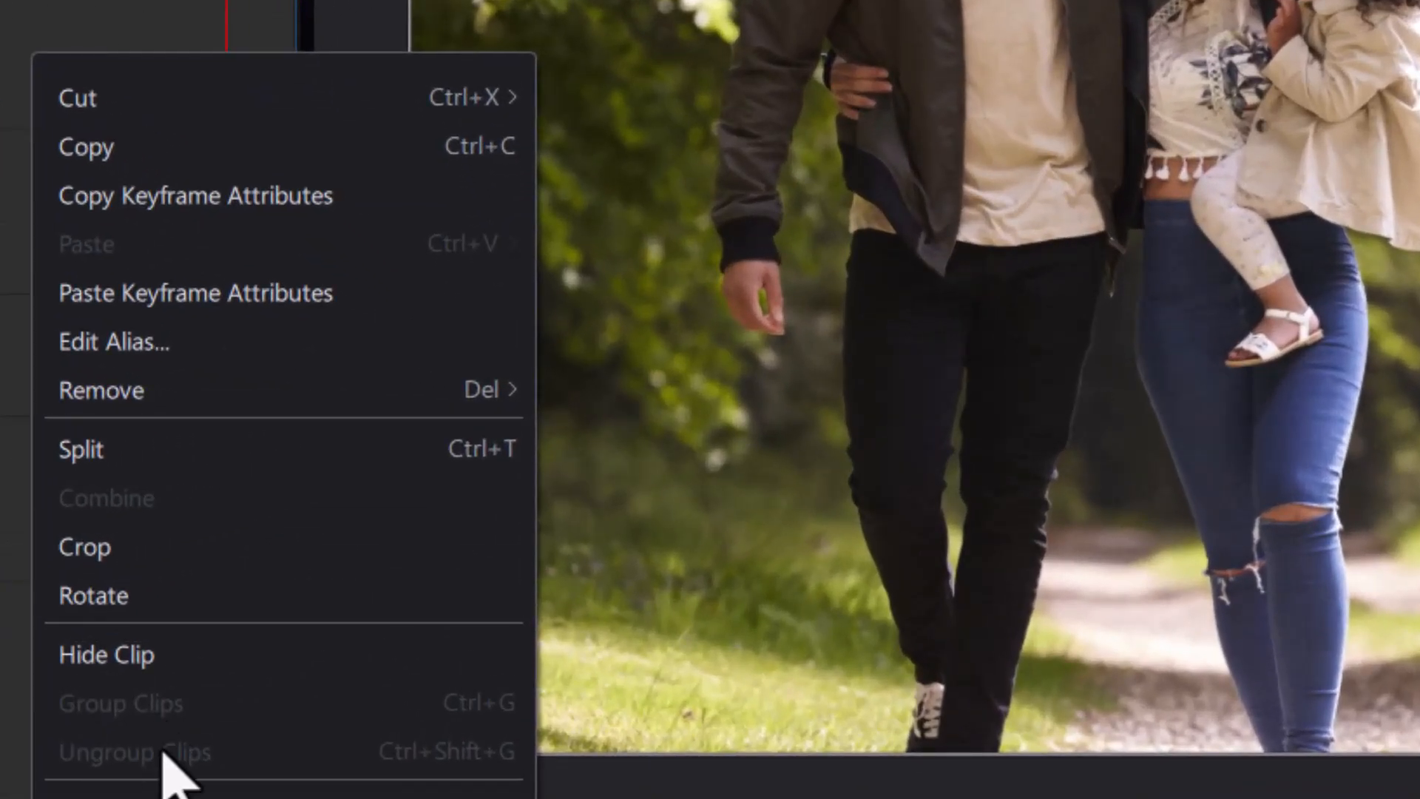
left_click(204, 194)
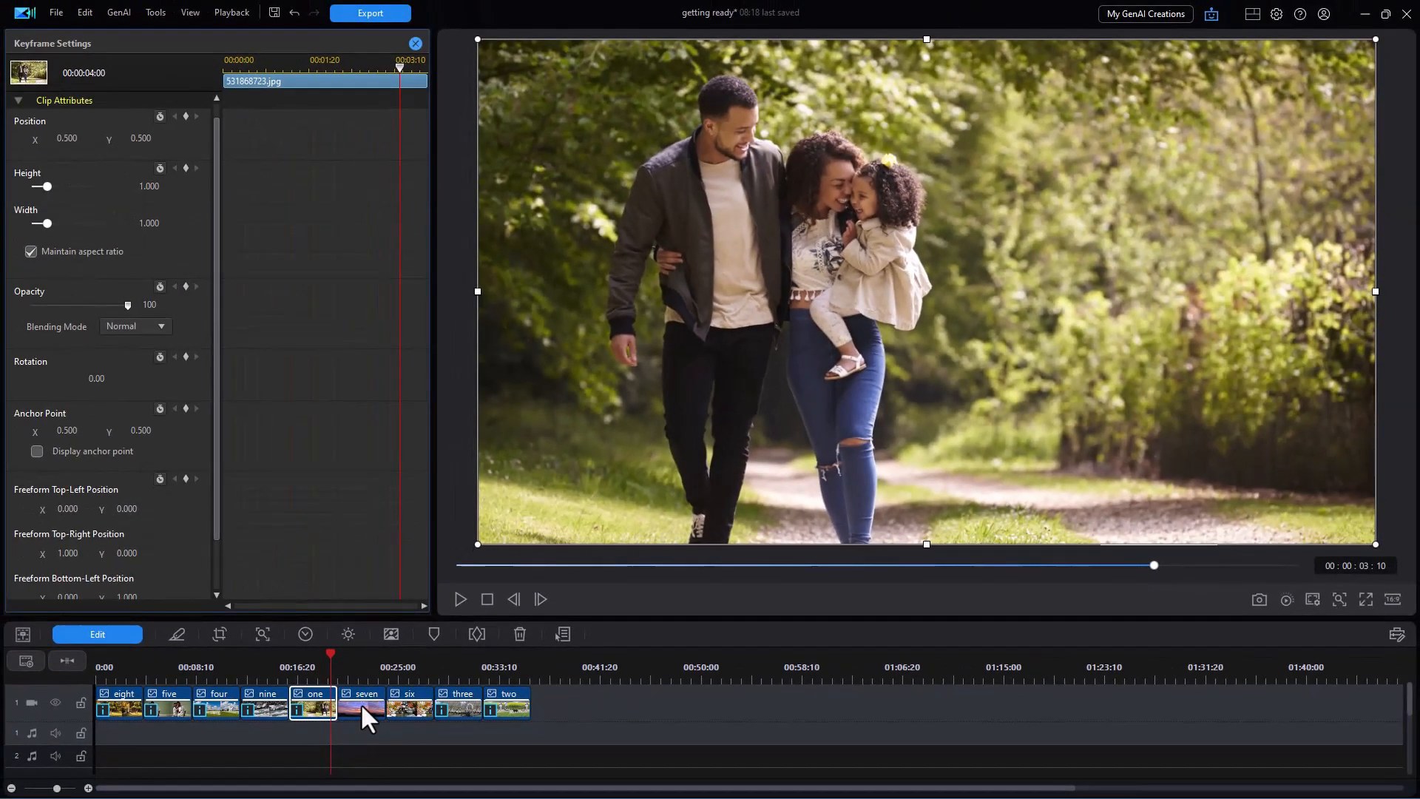
Step: Paste the copied keyframe attributes onto photo seven
left_click(361, 703)
right_click(365, 705)
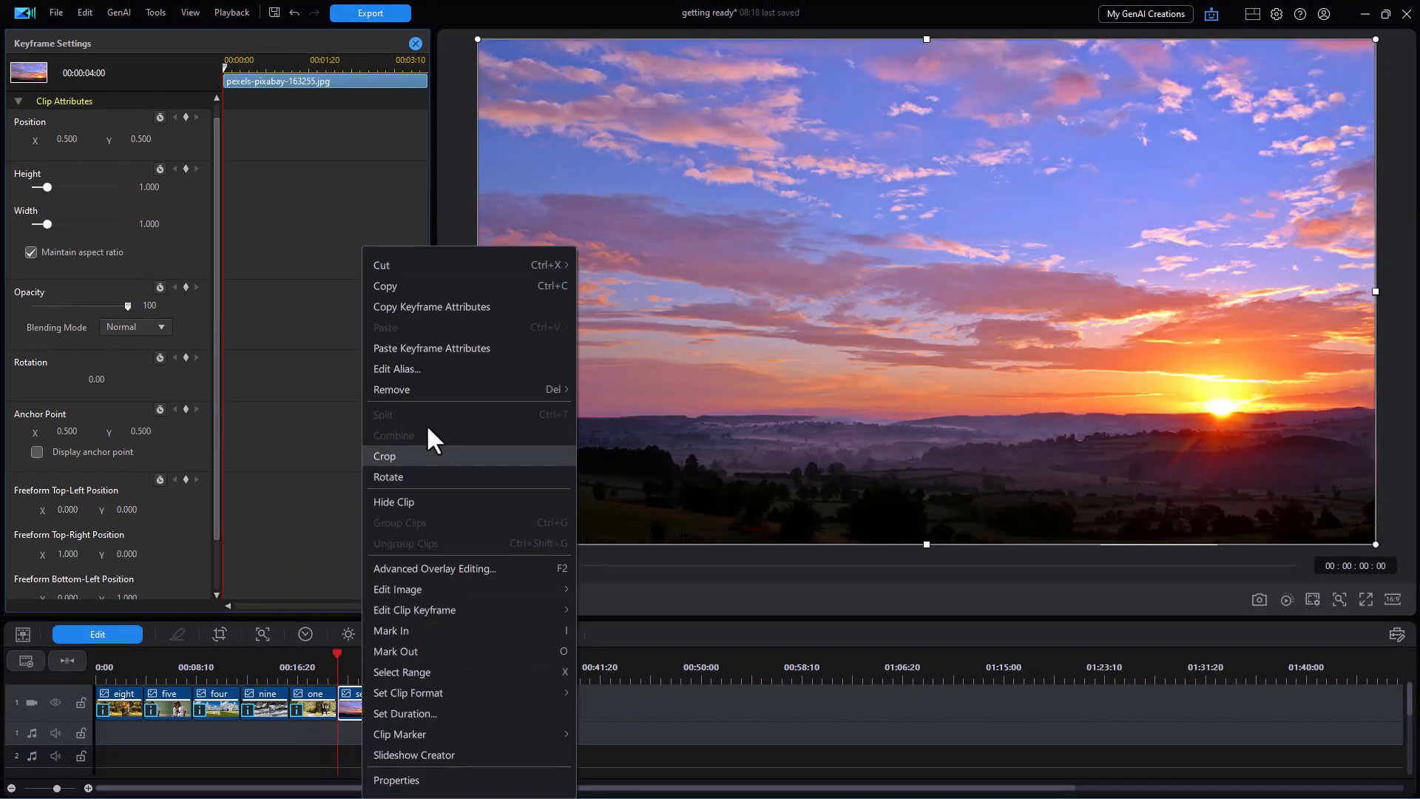
left_click(446, 347)
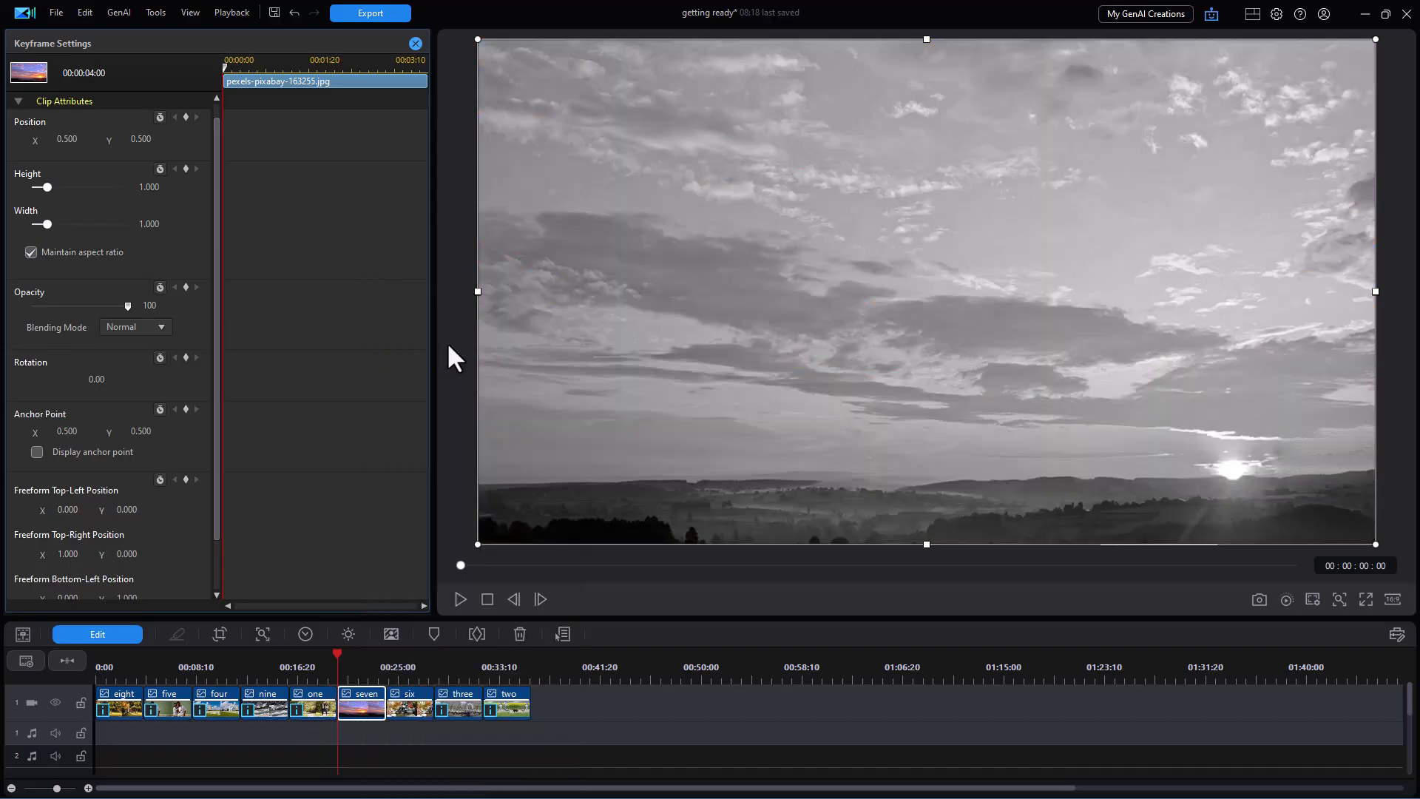
Step: Play back photo seven's saturation animation, pause it and close the keyframe settings
left_click(457, 599)
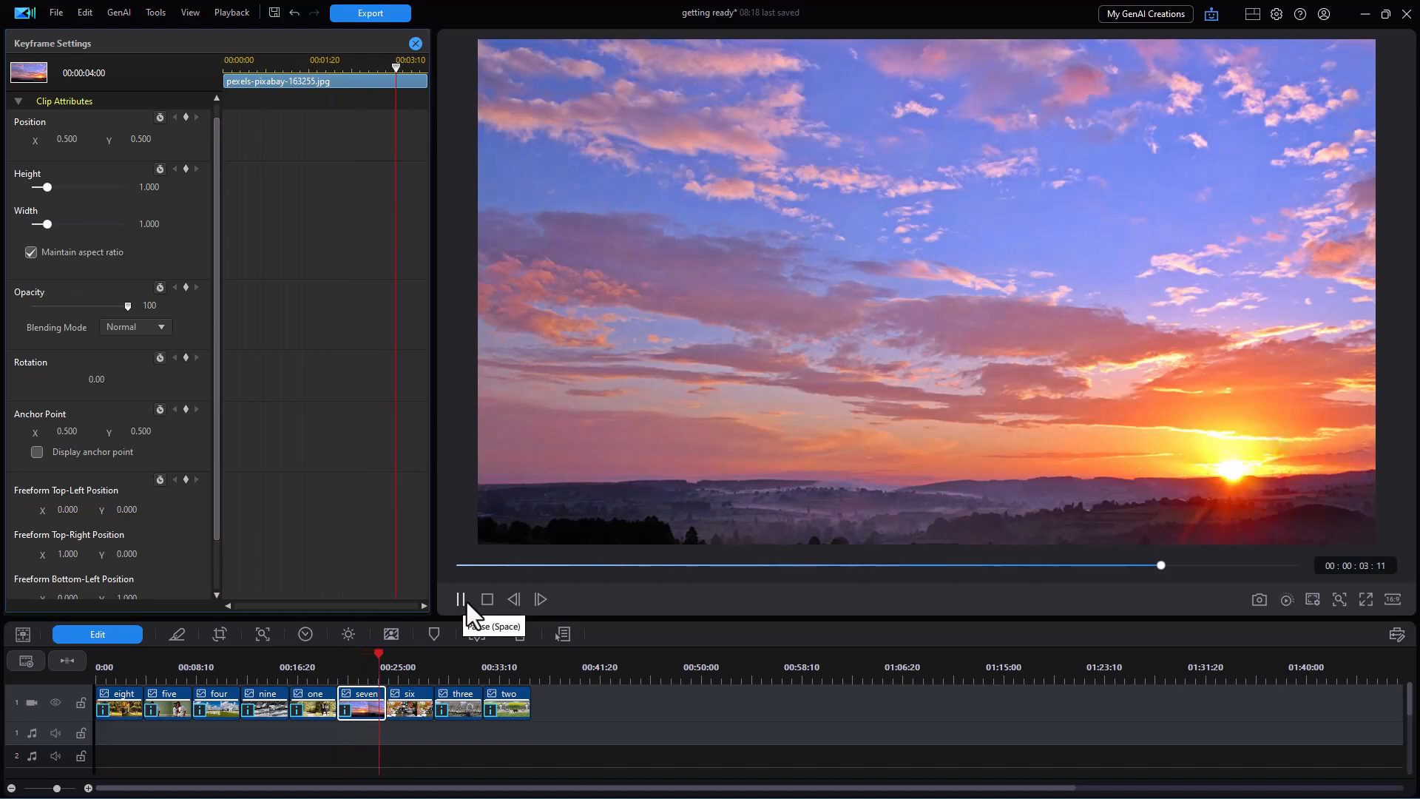
left_click(465, 600)
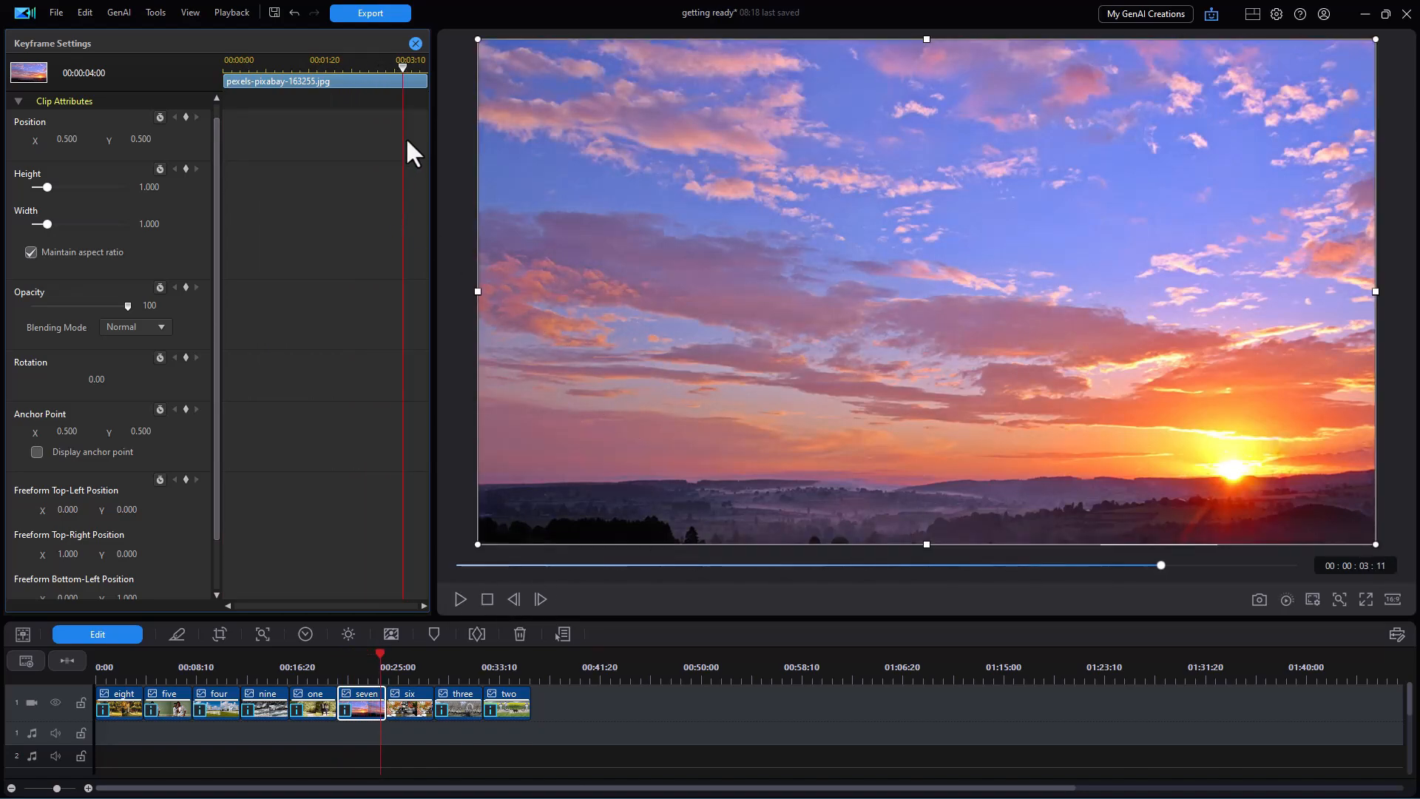
left_click(415, 43)
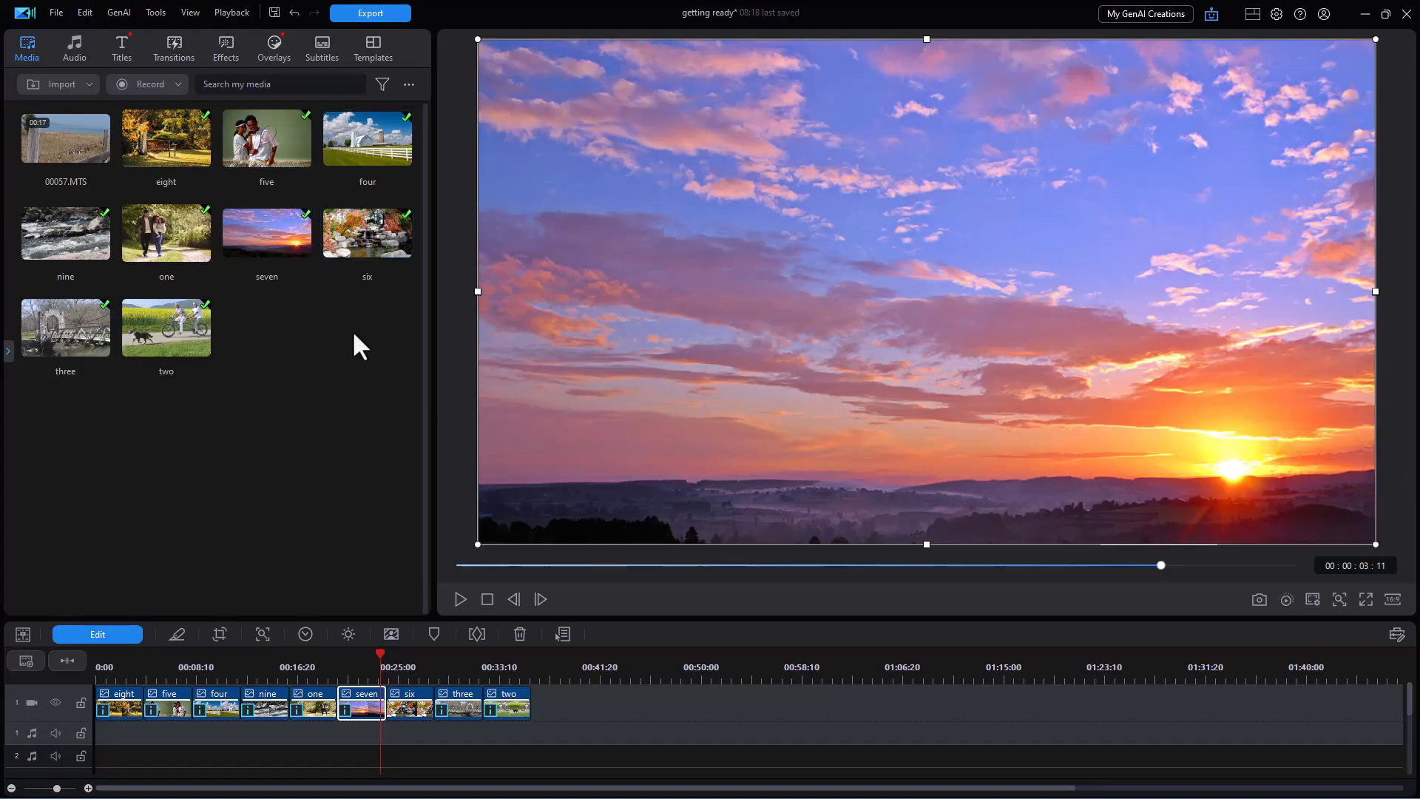